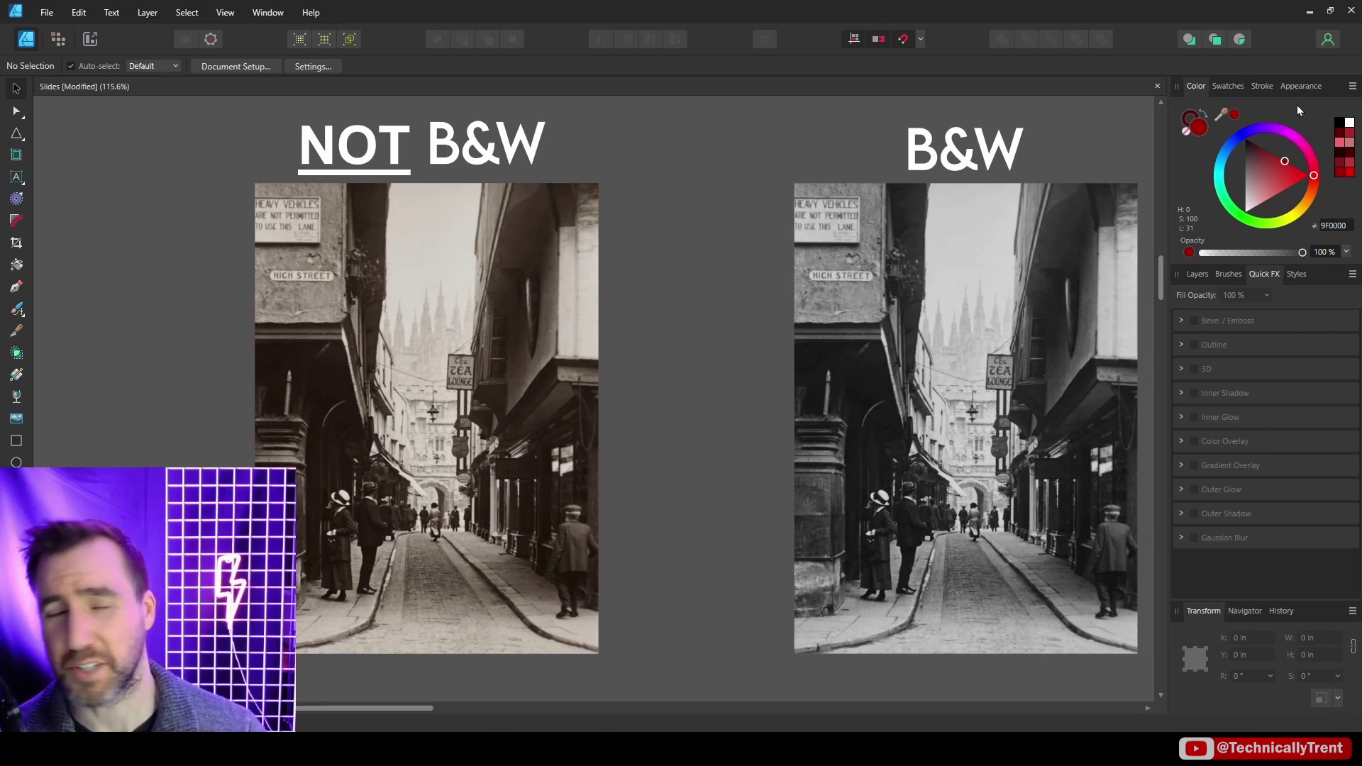
- Sample dark and light tones across the photo labelled B&W to inspect their RGB values
left_click_drag(1222, 113, 1059, 221)
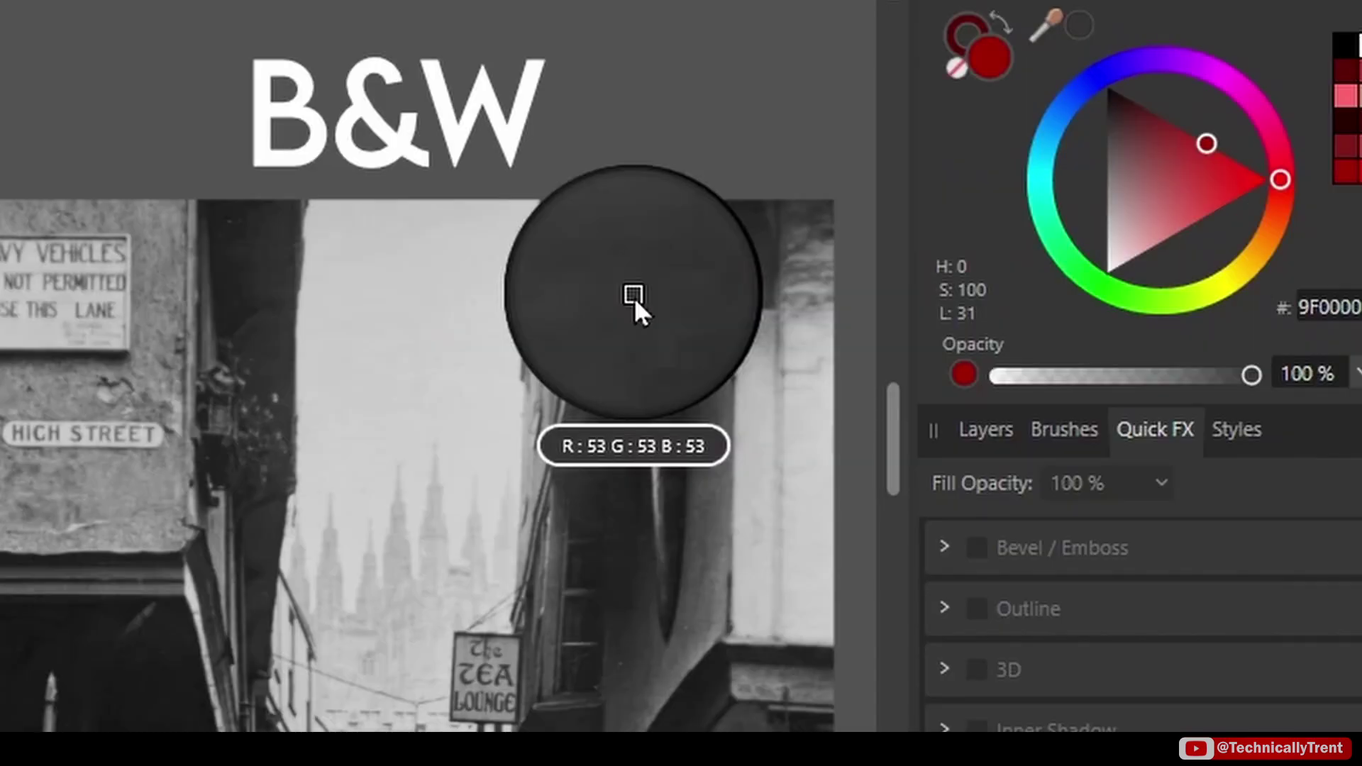
left_click_drag(635, 297, 149, 526)
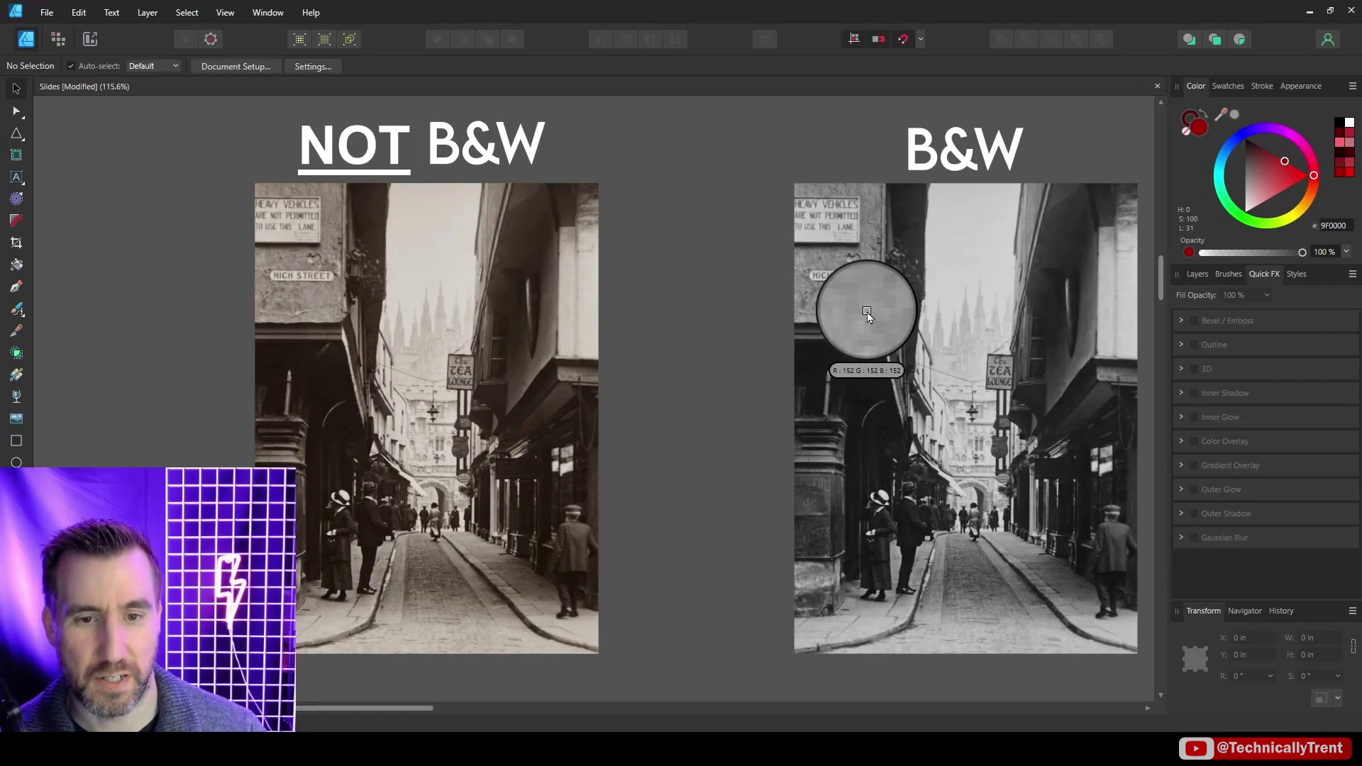
left_click_drag(867, 304, 904, 448)
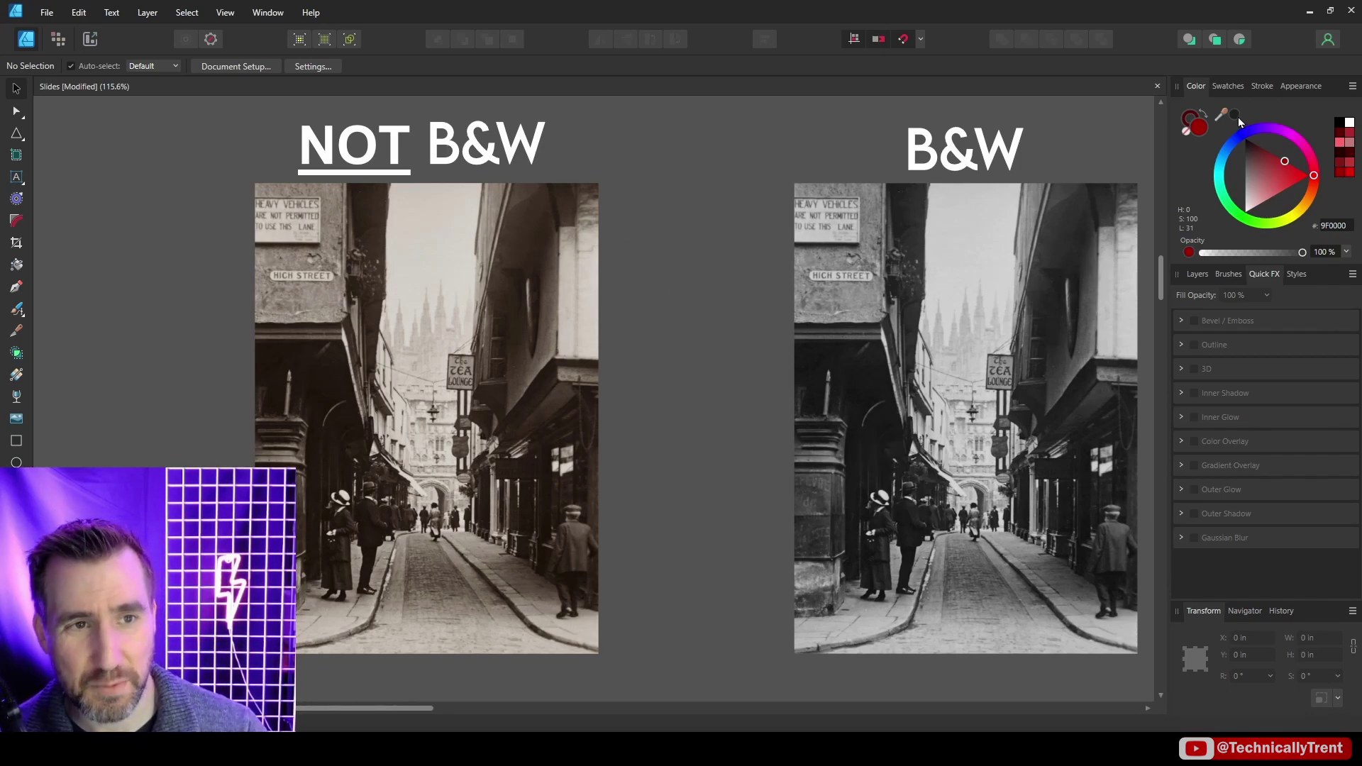
- Sample several tones in the sepia photo labelled NOT B&W to inspect their RGB values
left_click_drag(1236, 121, 528, 251)
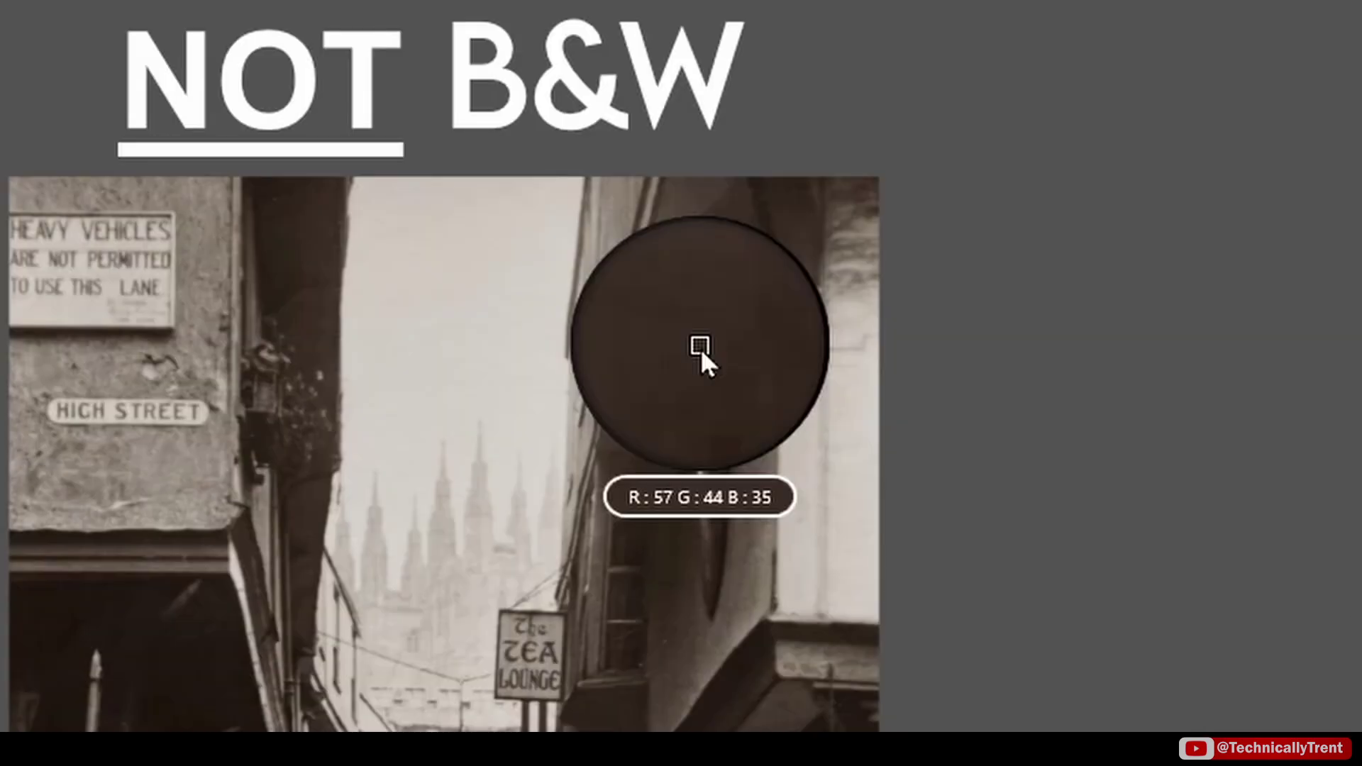
left_click_drag(701, 347, 241, 654)
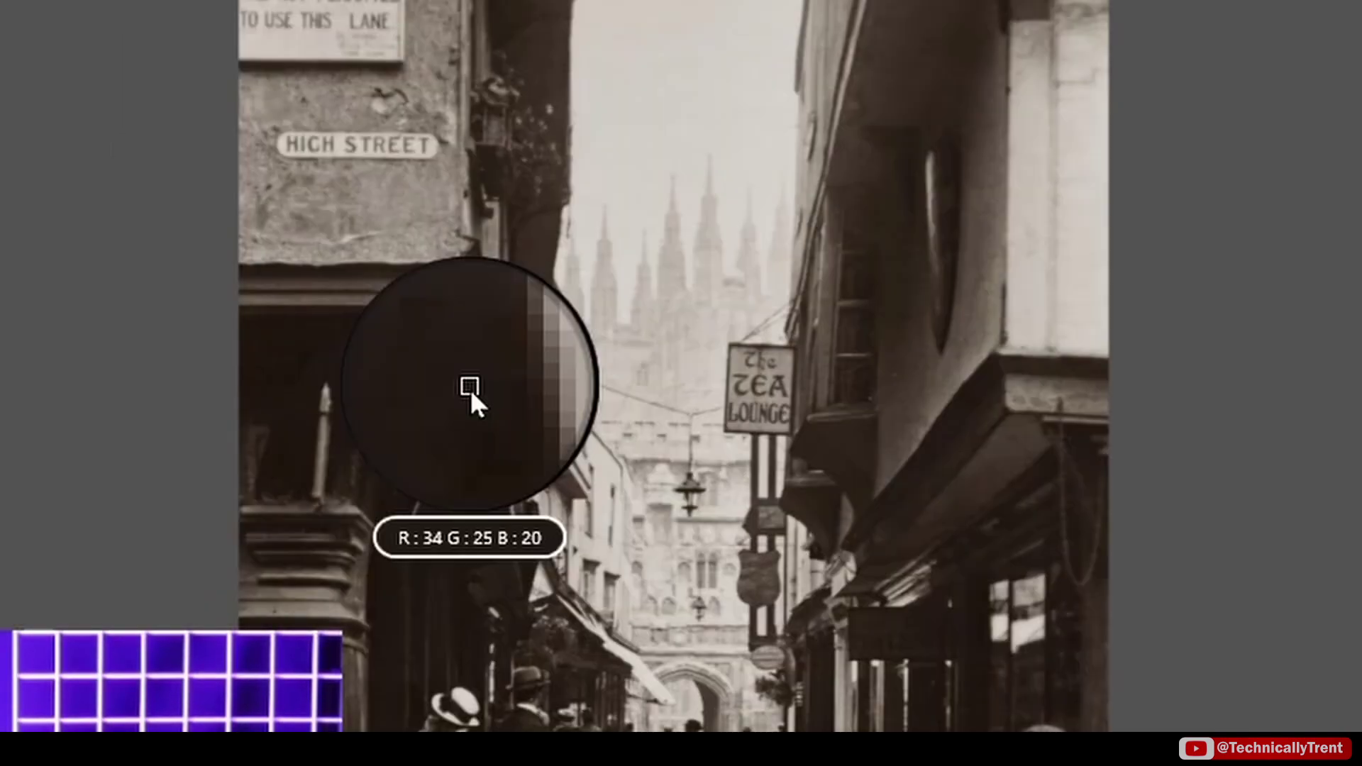
left_click_drag(470, 389, 493, 514)
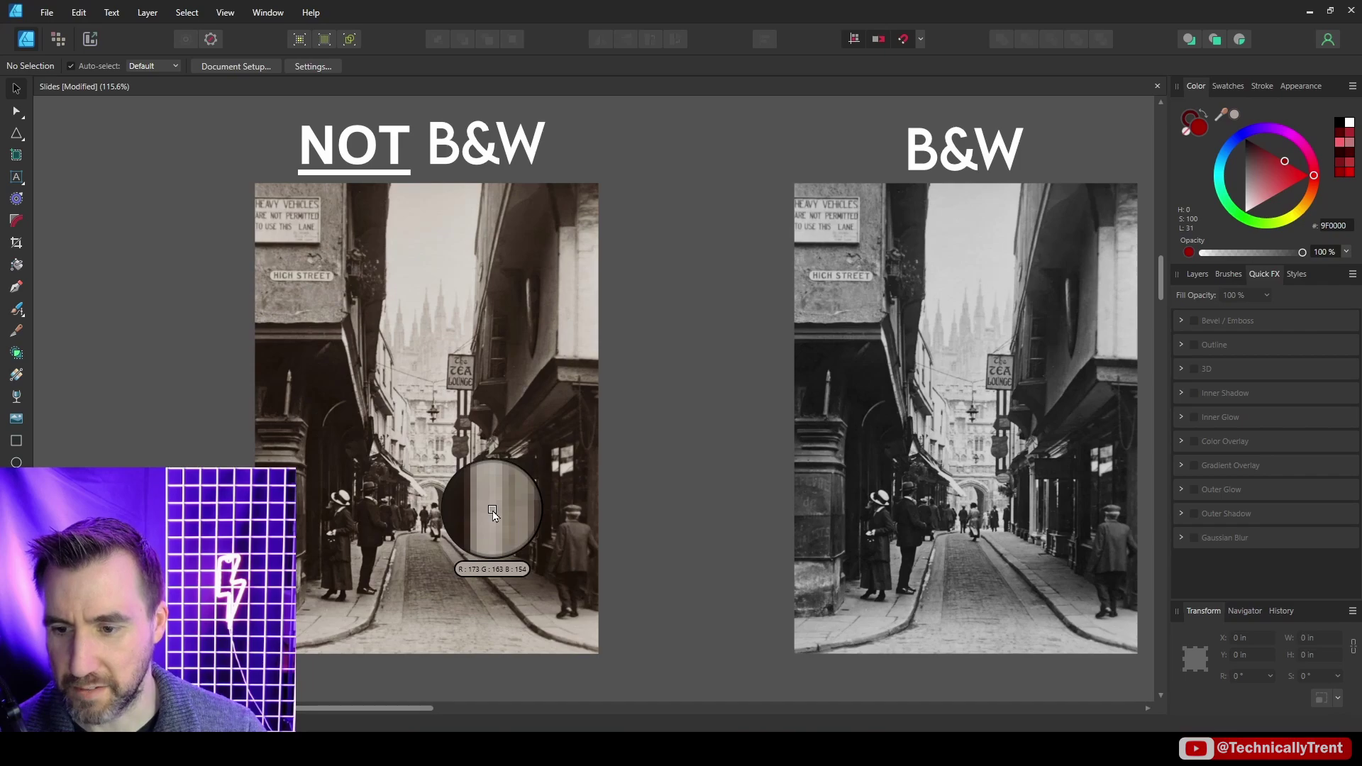
- On Slide 3, duplicate the ORIGINAL label and its photo beside the original, and retitle the copy HSL
scroll(1011, 206, "right", 1)
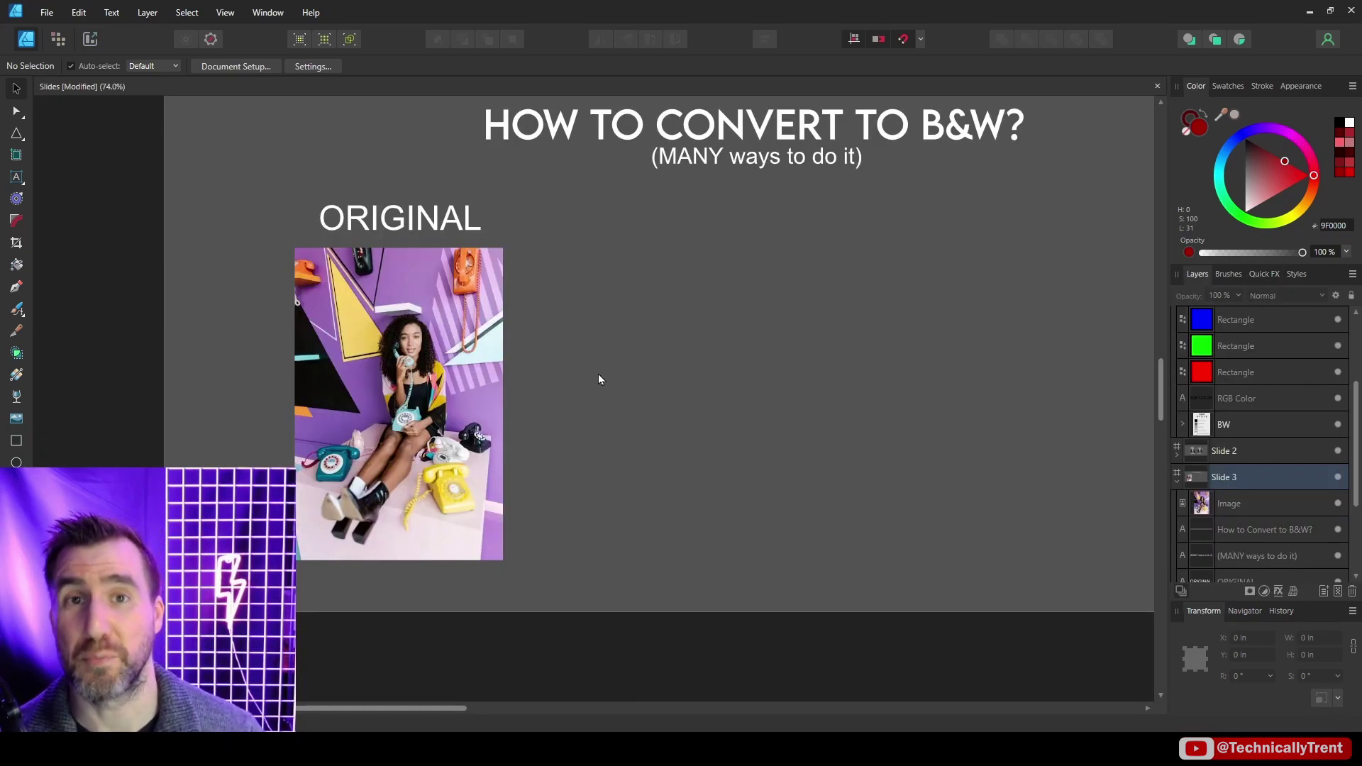
left_click(440, 223)
left_click(430, 328, "shift")
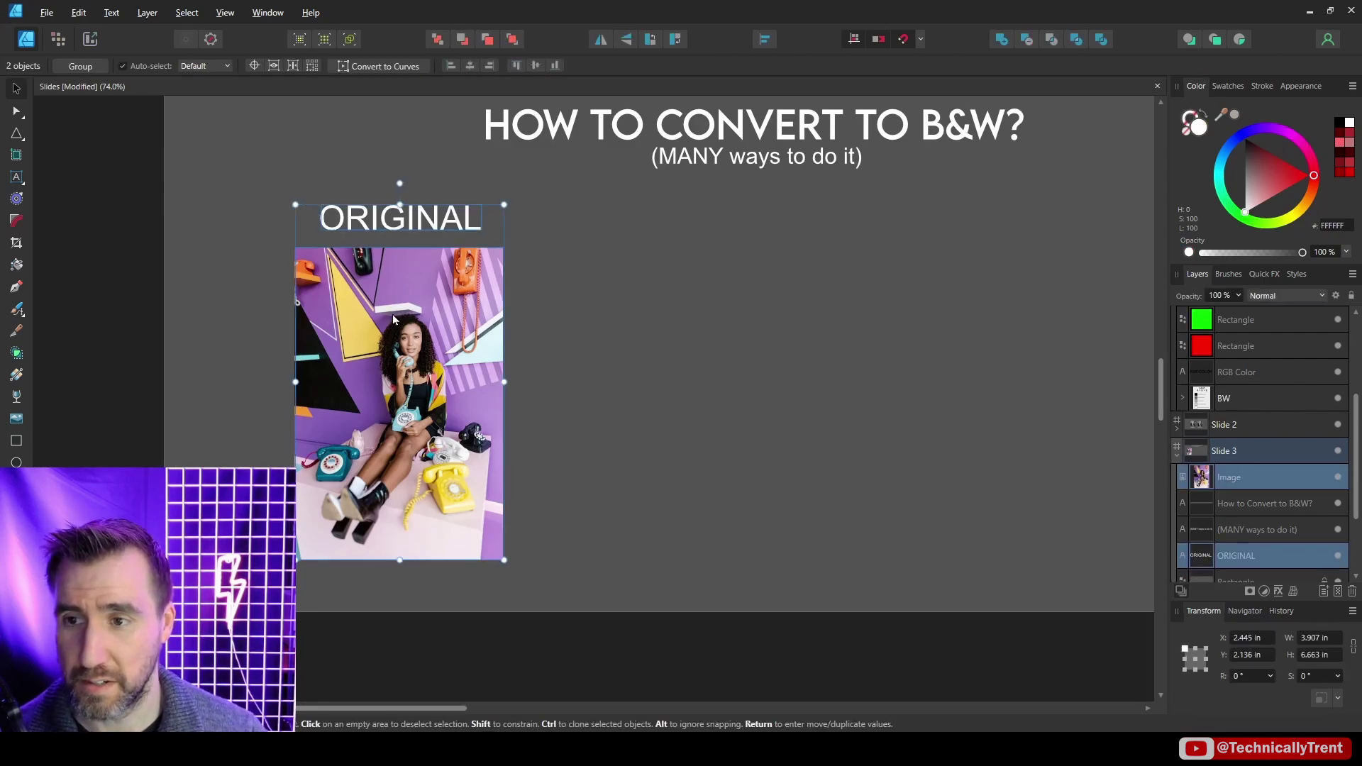
left_click_drag(394, 320, 585, 319)
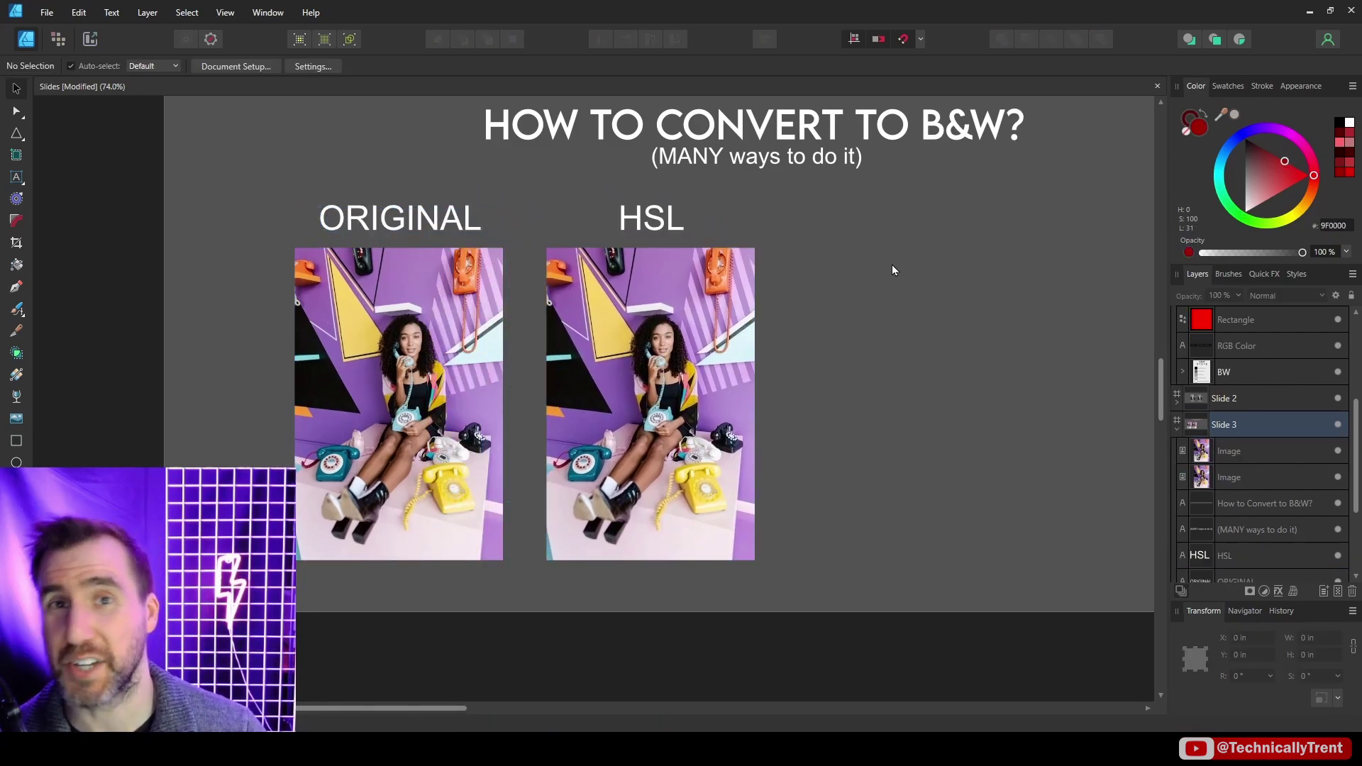
- Add an HSL adjustment to the photo under the HSL label with a saturation shift of -100%, and sample the result's RGB values
left_click(657, 296)
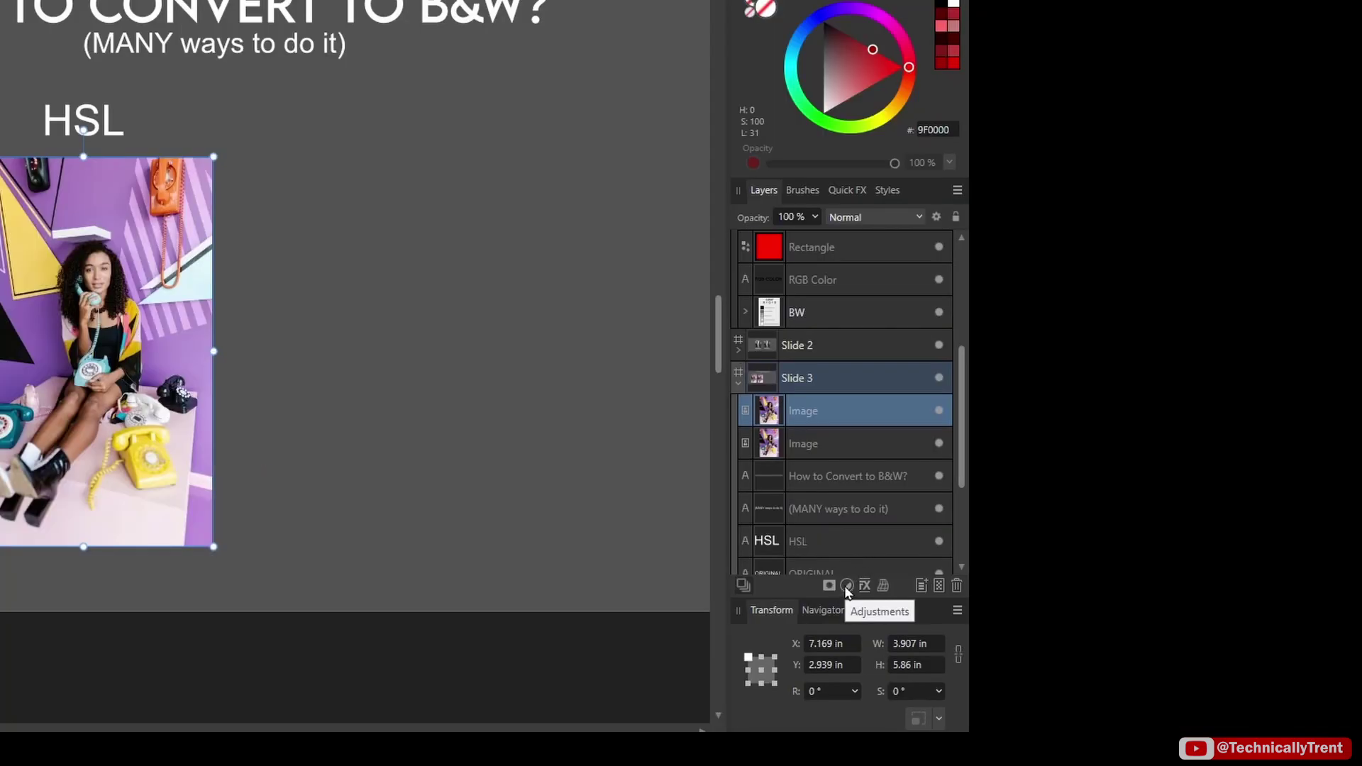
left_click(846, 586)
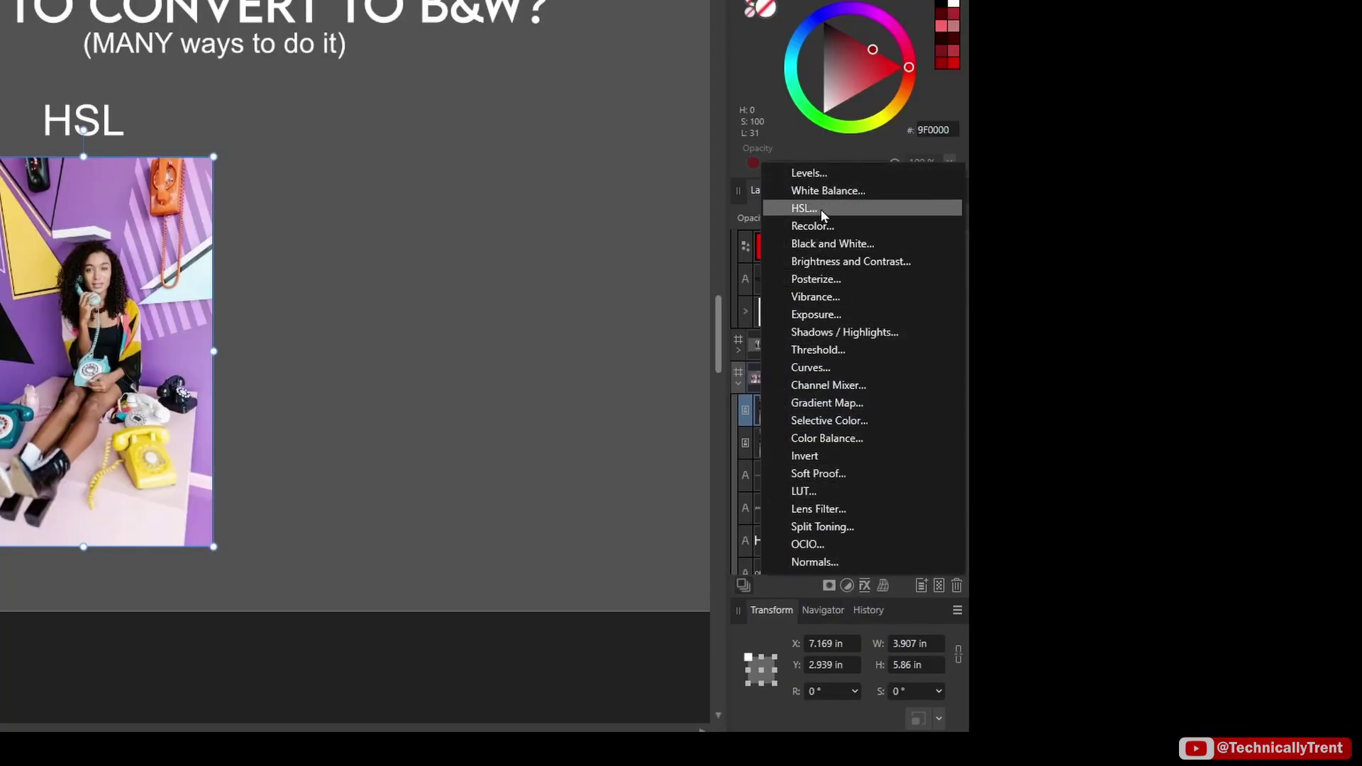
left_click(804, 209)
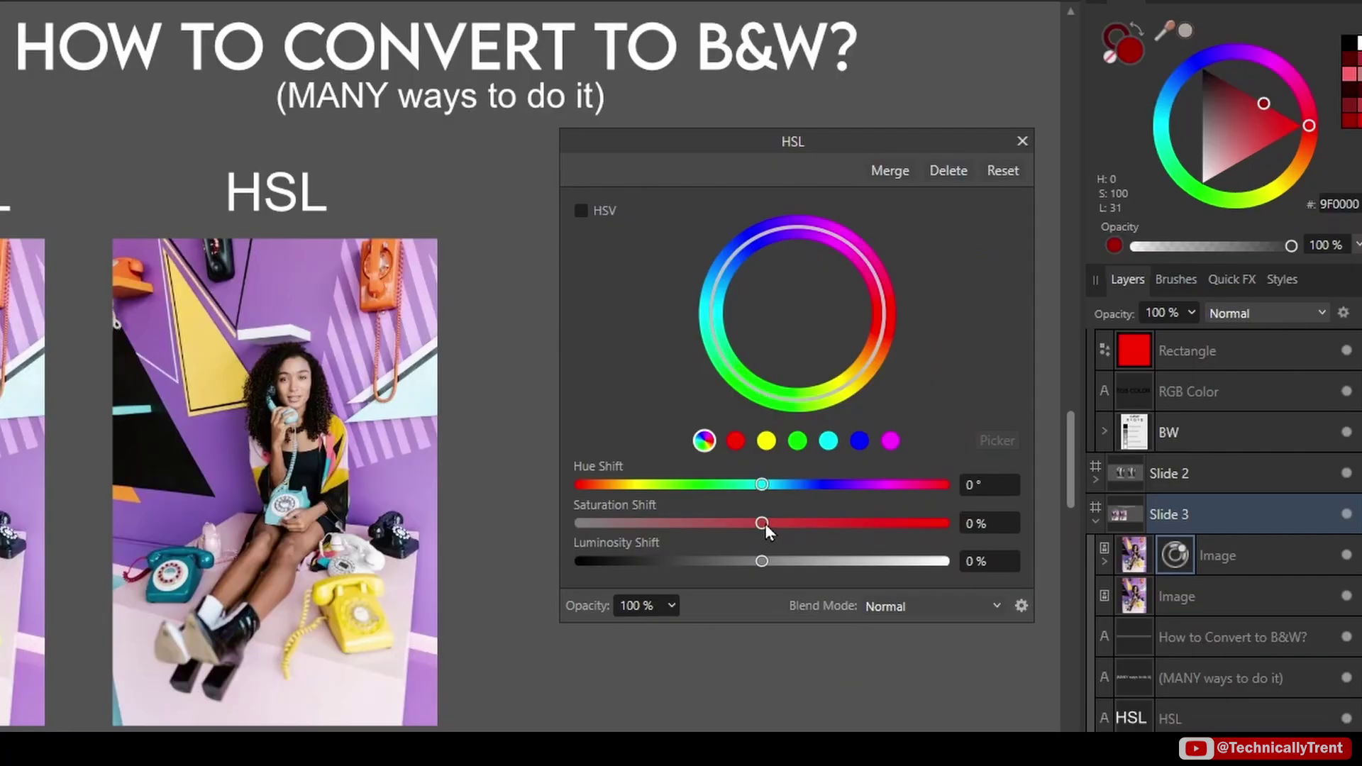
left_click_drag(764, 524, 565, 525)
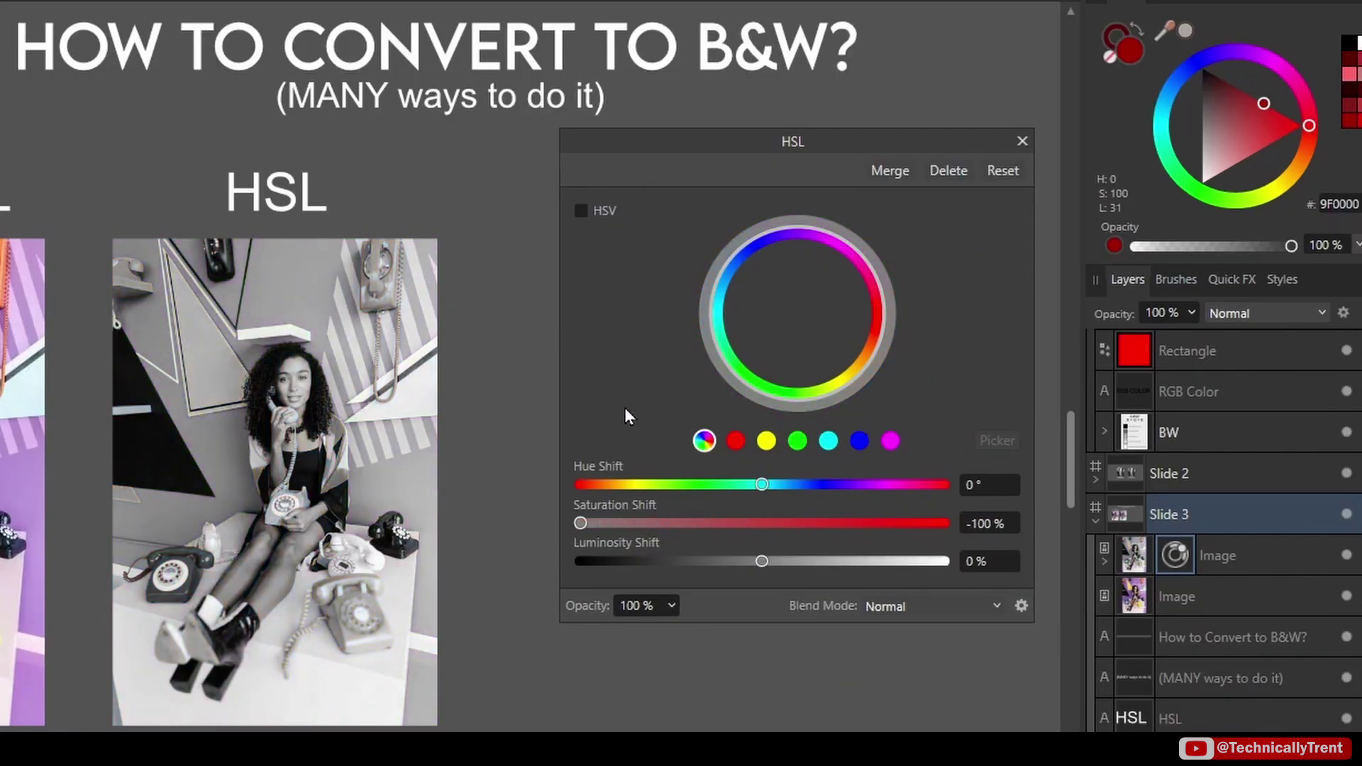
left_click(997, 440)
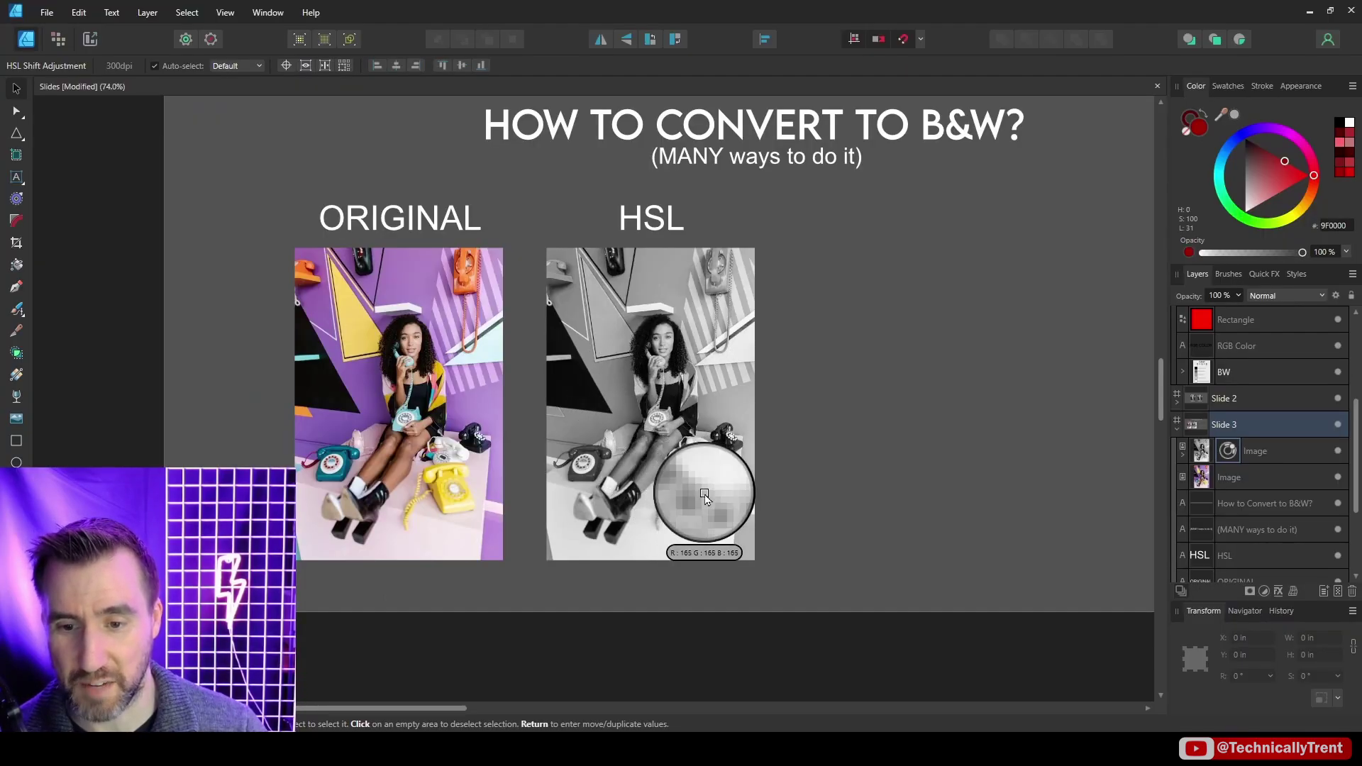
left_click_drag(705, 496, 705, 496)
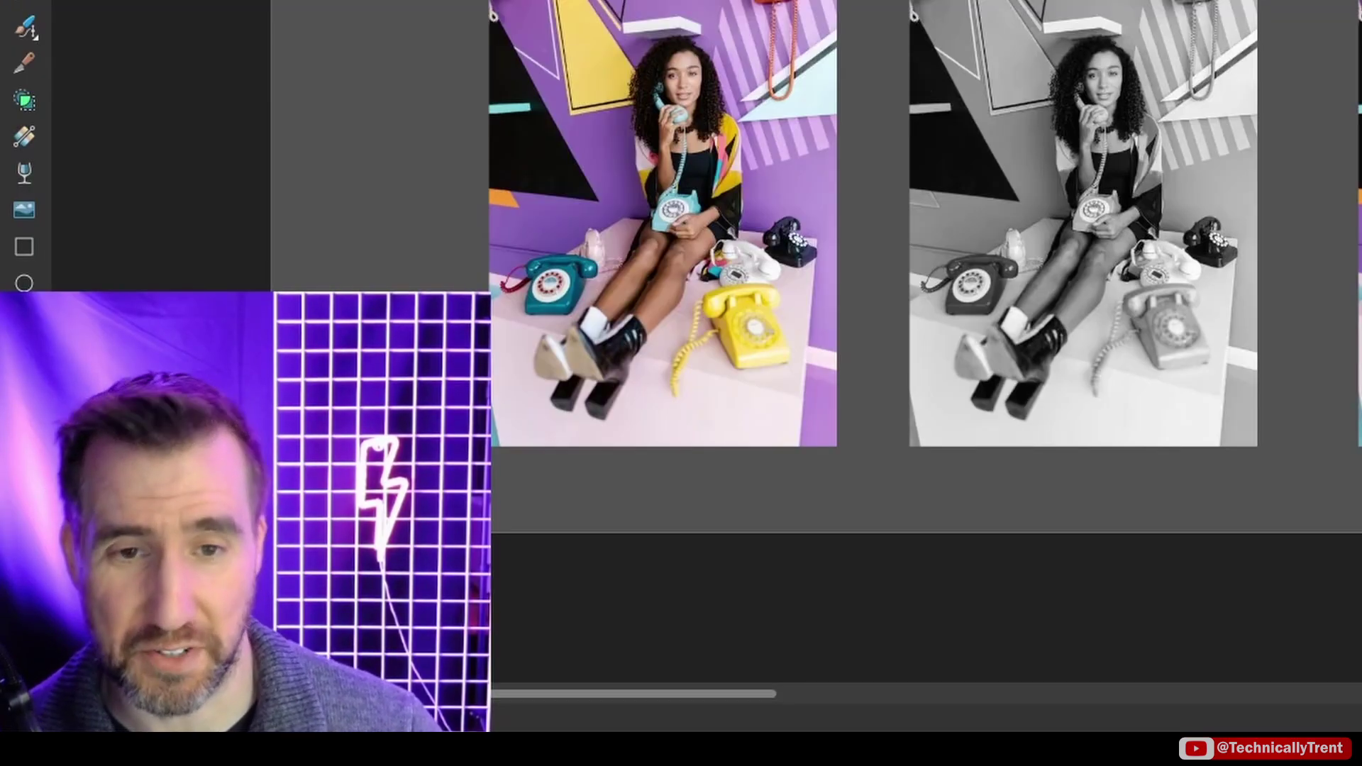
- Add a Black and White adjustment with its default channel values to the photo under the B&W Adjustment label
left_click(931, 320)
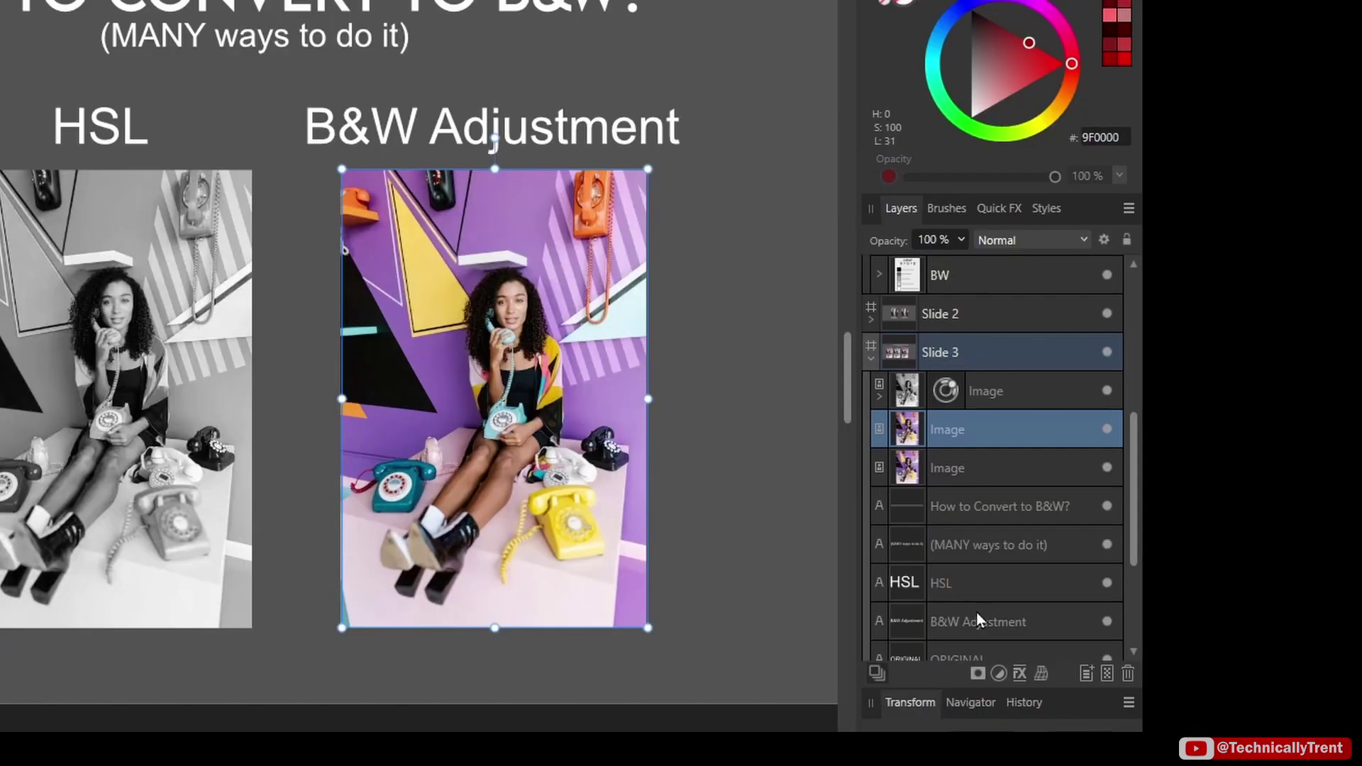
left_click(999, 675)
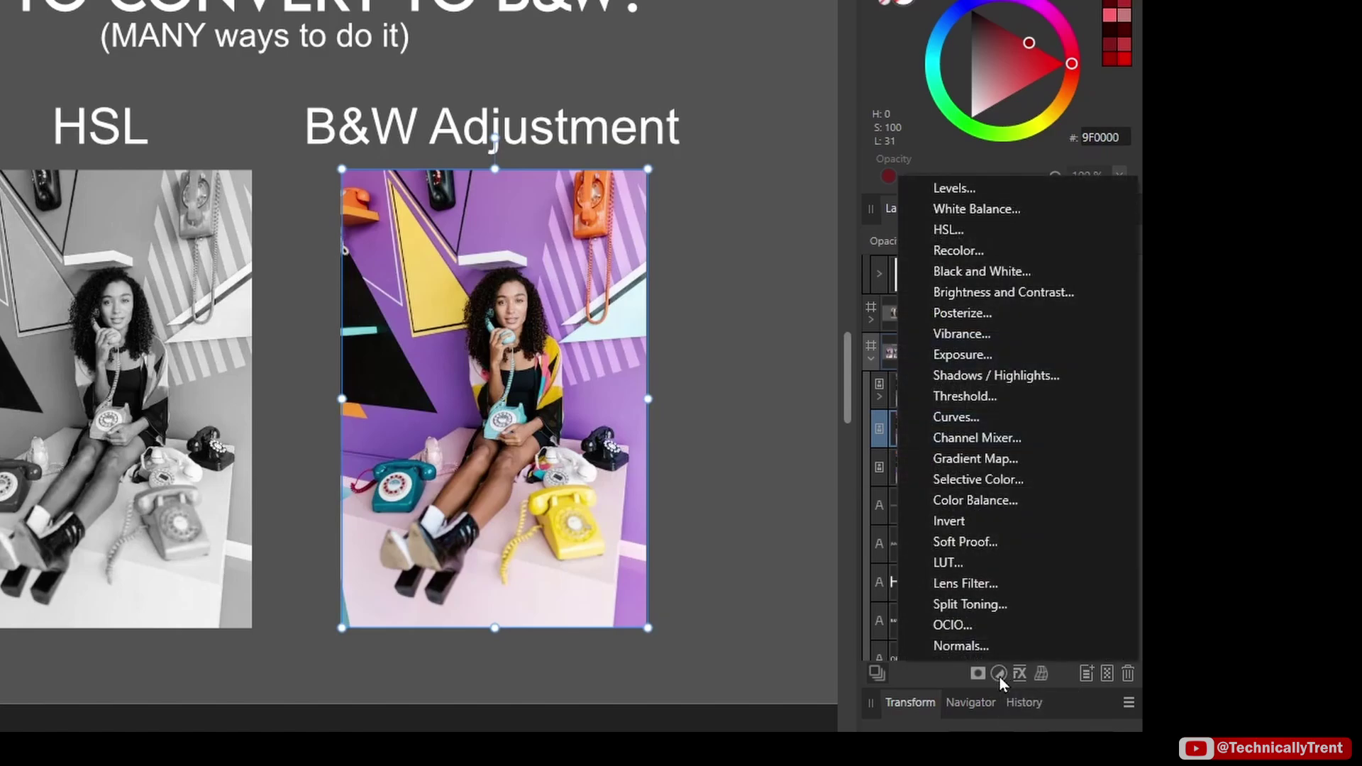
left_click(1017, 271)
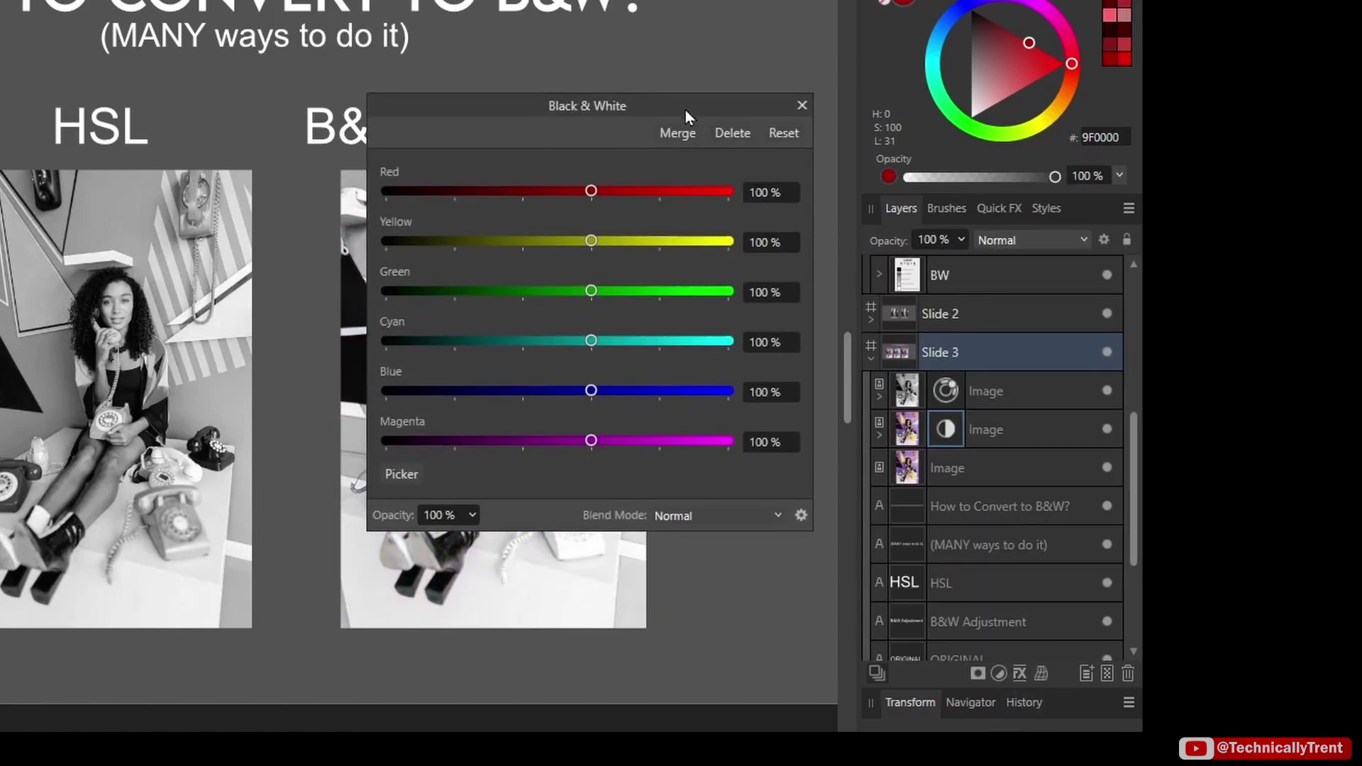
left_click_drag(686, 109, 994, 13)
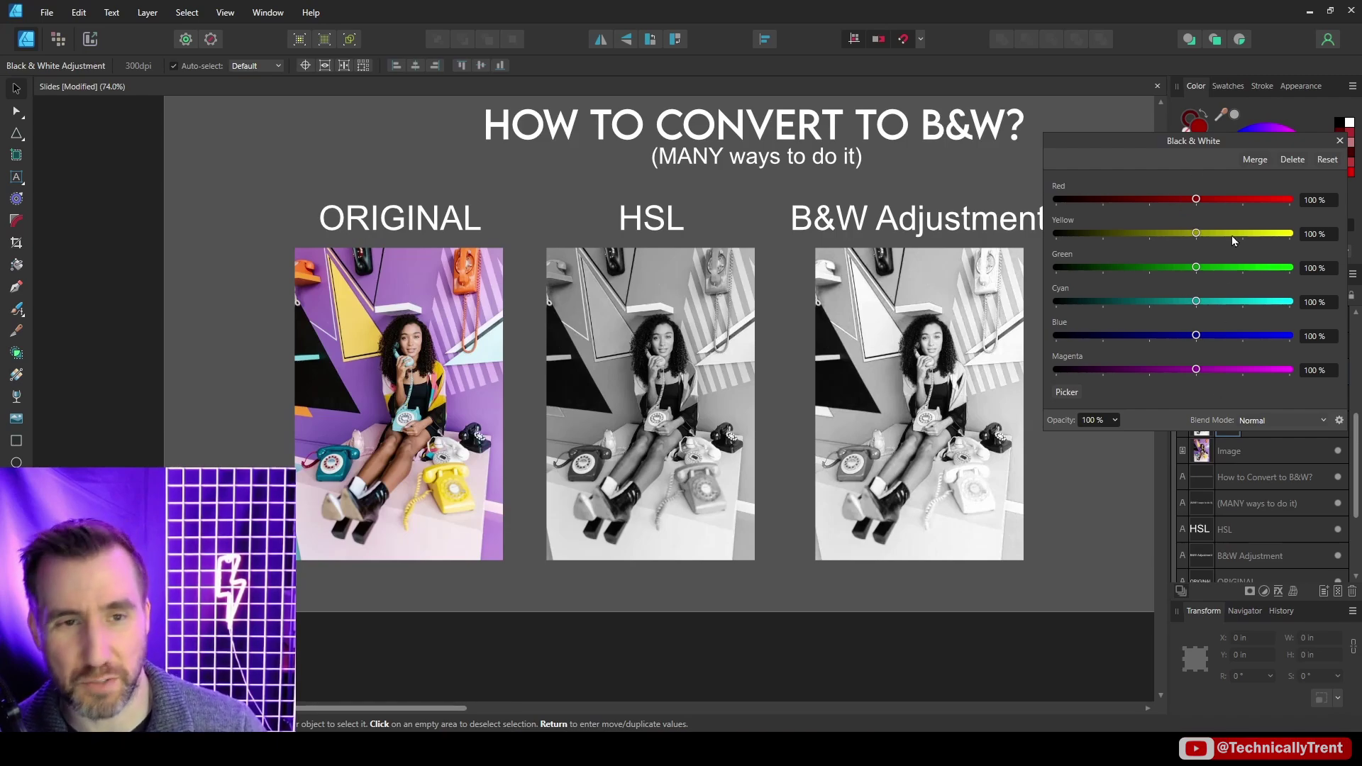
left_click(1340, 140)
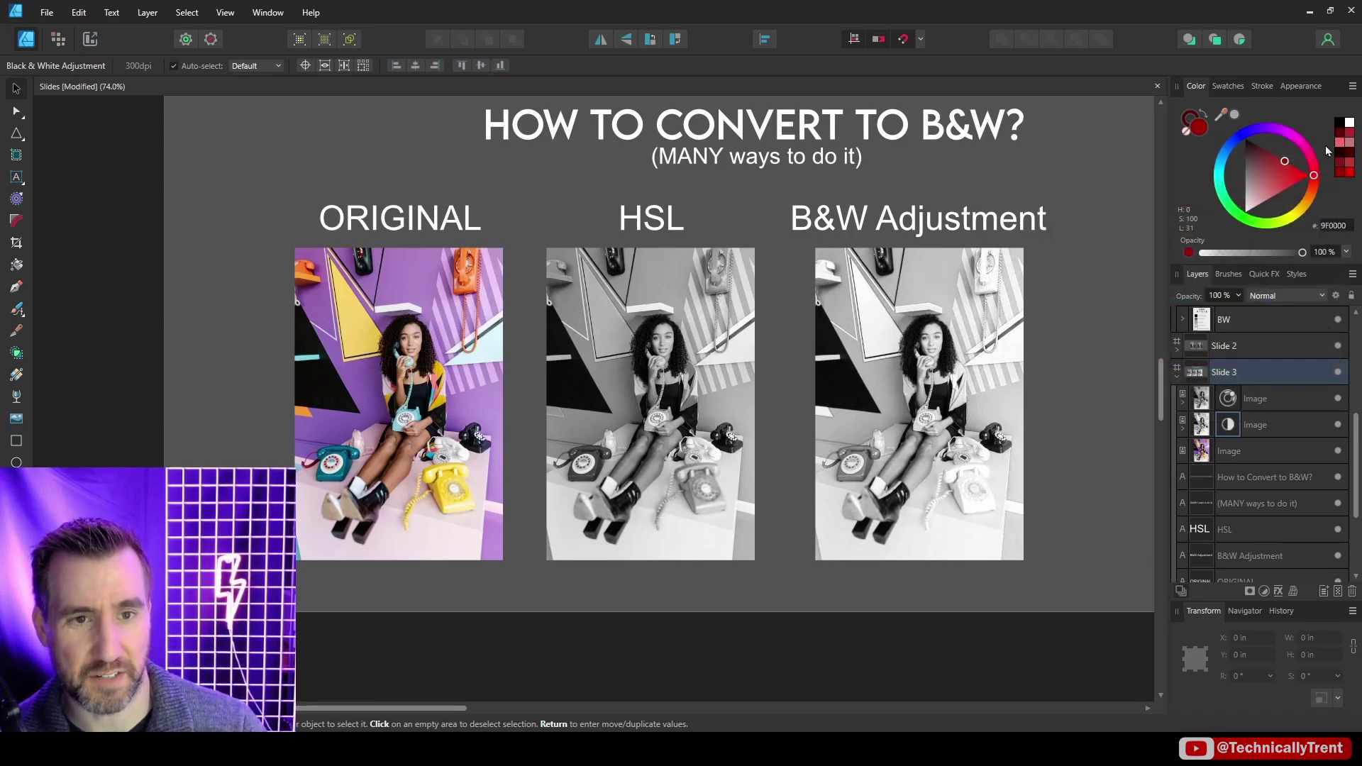
left_click(1058, 351)
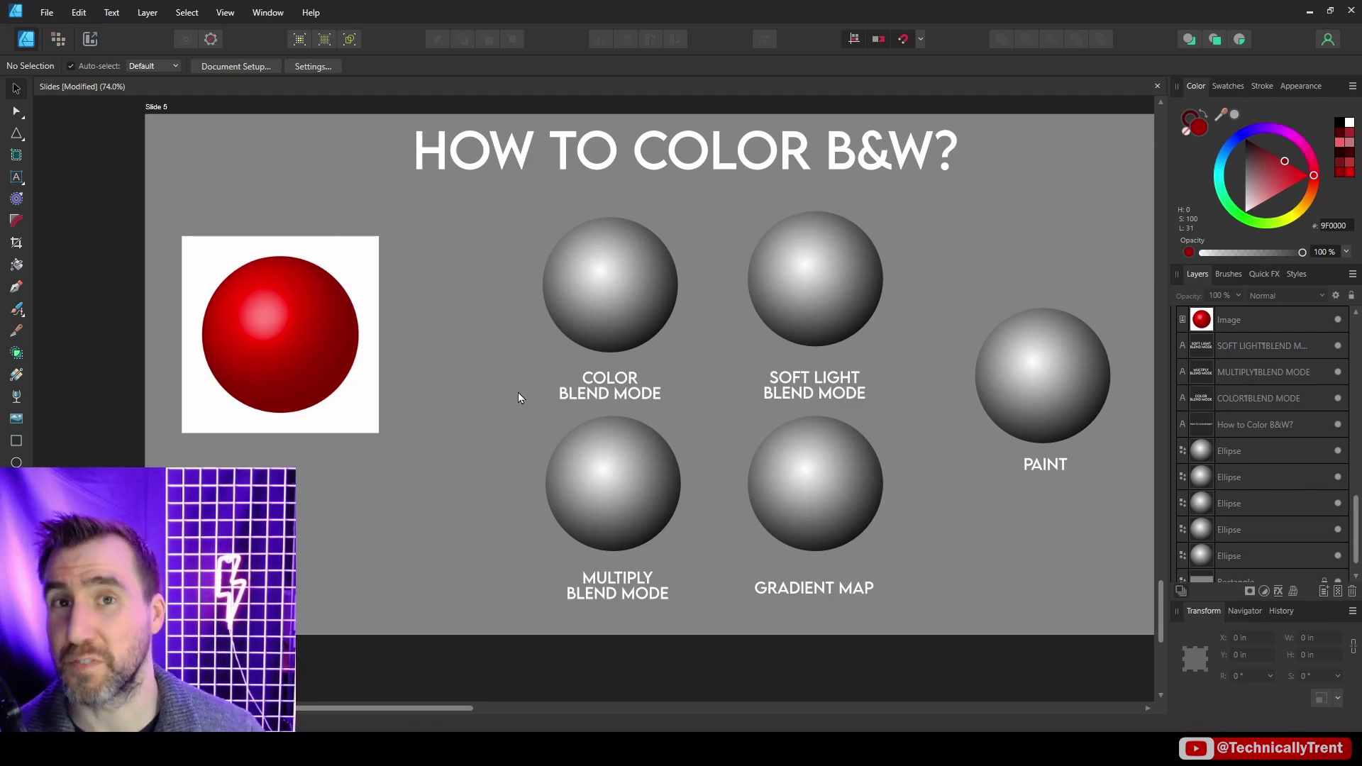
- Draw a circle about 2.55 in wide over the Color Blend Mode sphere and fill it with dark red sampled from the reference sphere
left_click(16, 462)
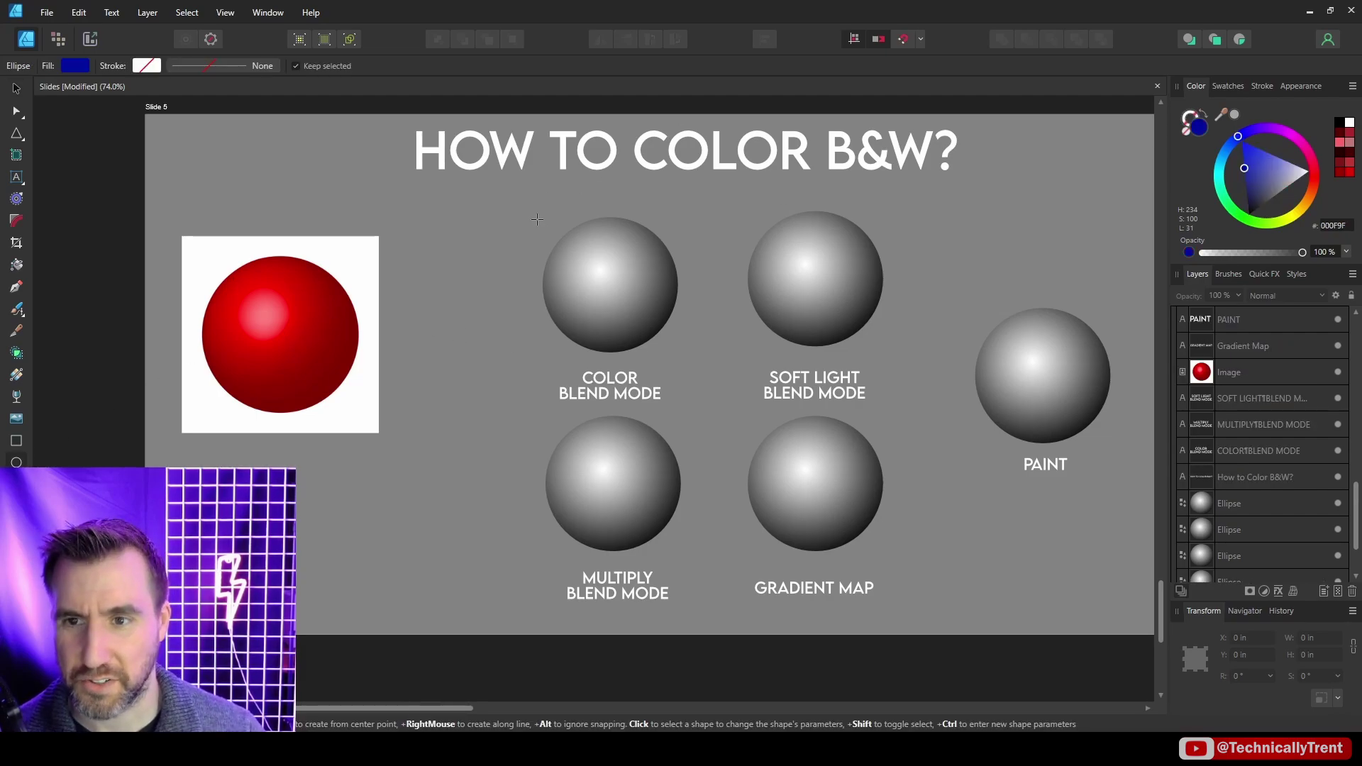
mouse_move(537, 219)
left_mouse_down()
mouse_move(676, 331)
mouse_move(679, 353)
left_mouse_up()
key("v")
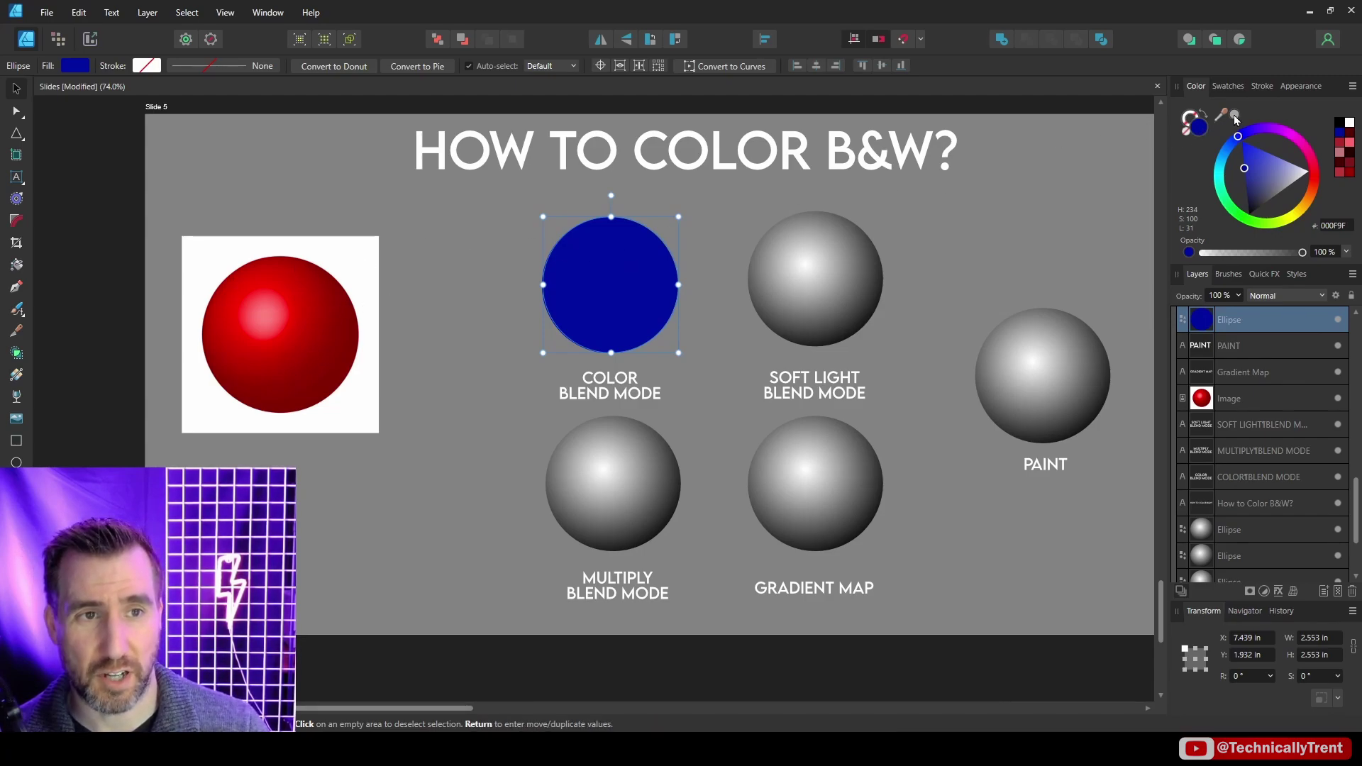
left_click_drag(1235, 120, 327, 336)
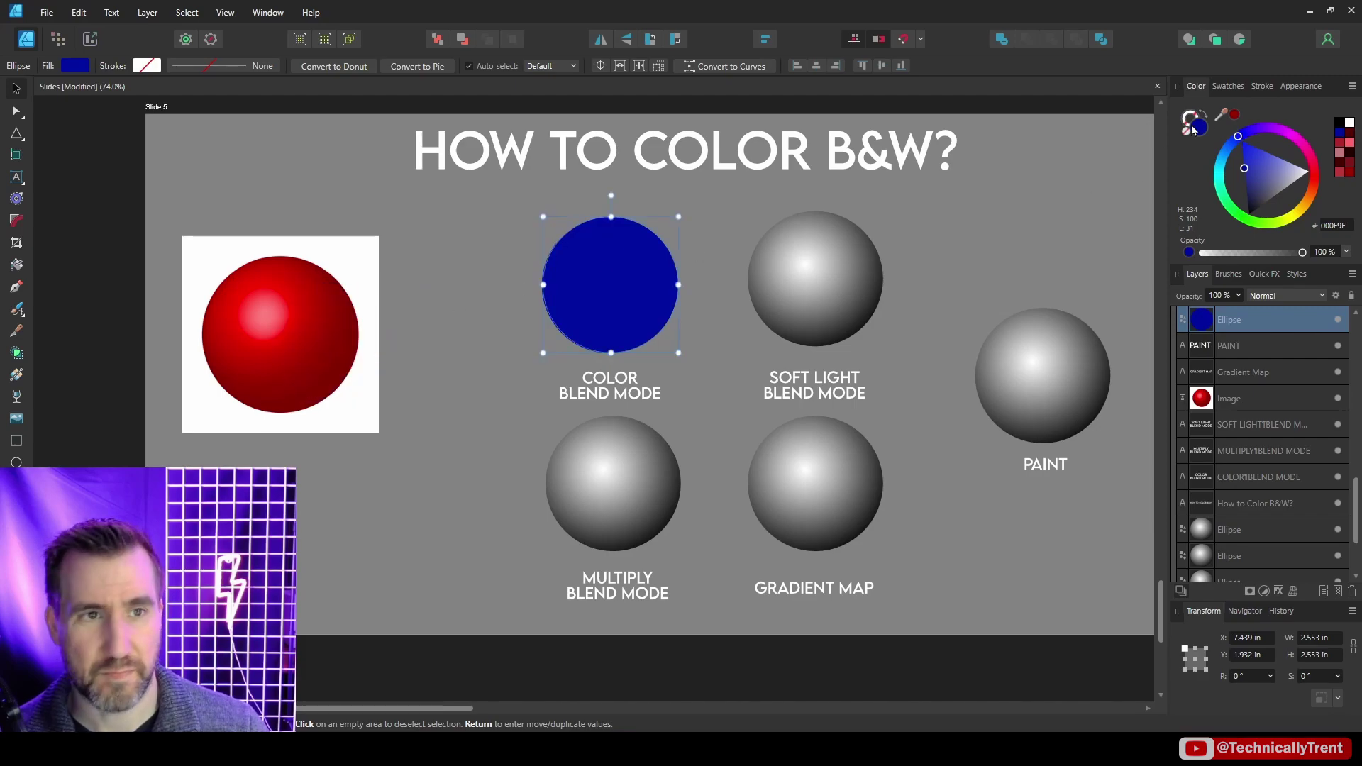
left_click(1236, 115)
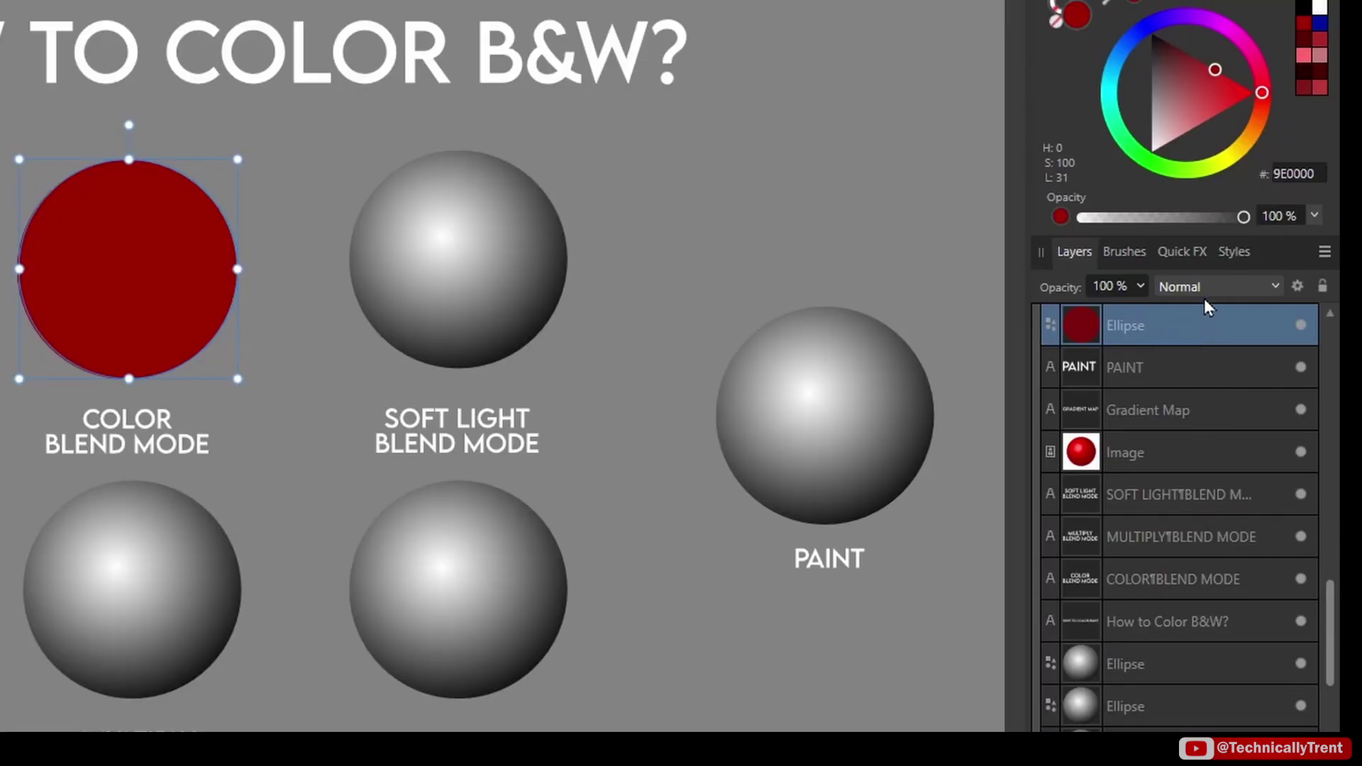
- Set the circle over the Color Blend Mode sphere to the Color blend mode and change its fill to red C22E2E
left_click(1277, 297)
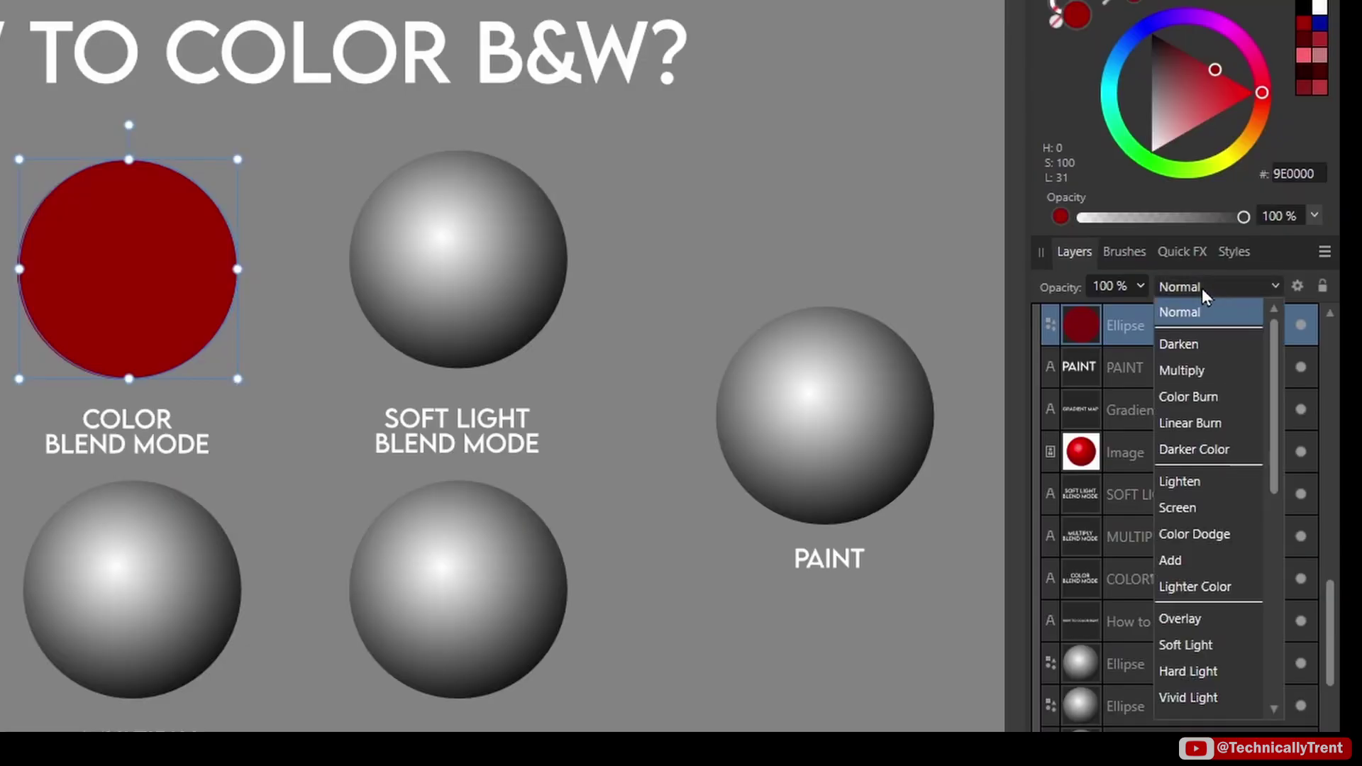
scroll(1188, 497, "down", 5)
left_click(1178, 697)
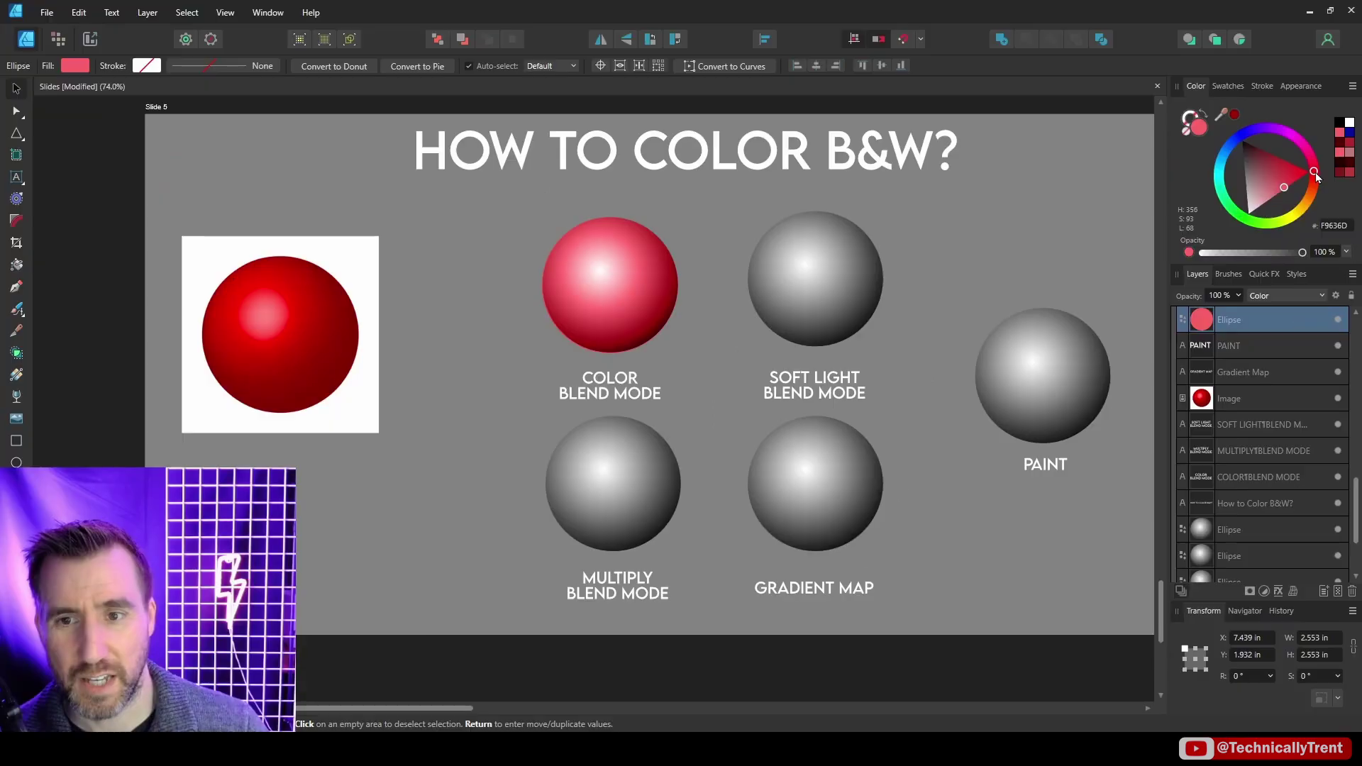
left_click(1266, 83)
left_click_drag(1318, 172, 1282, 173)
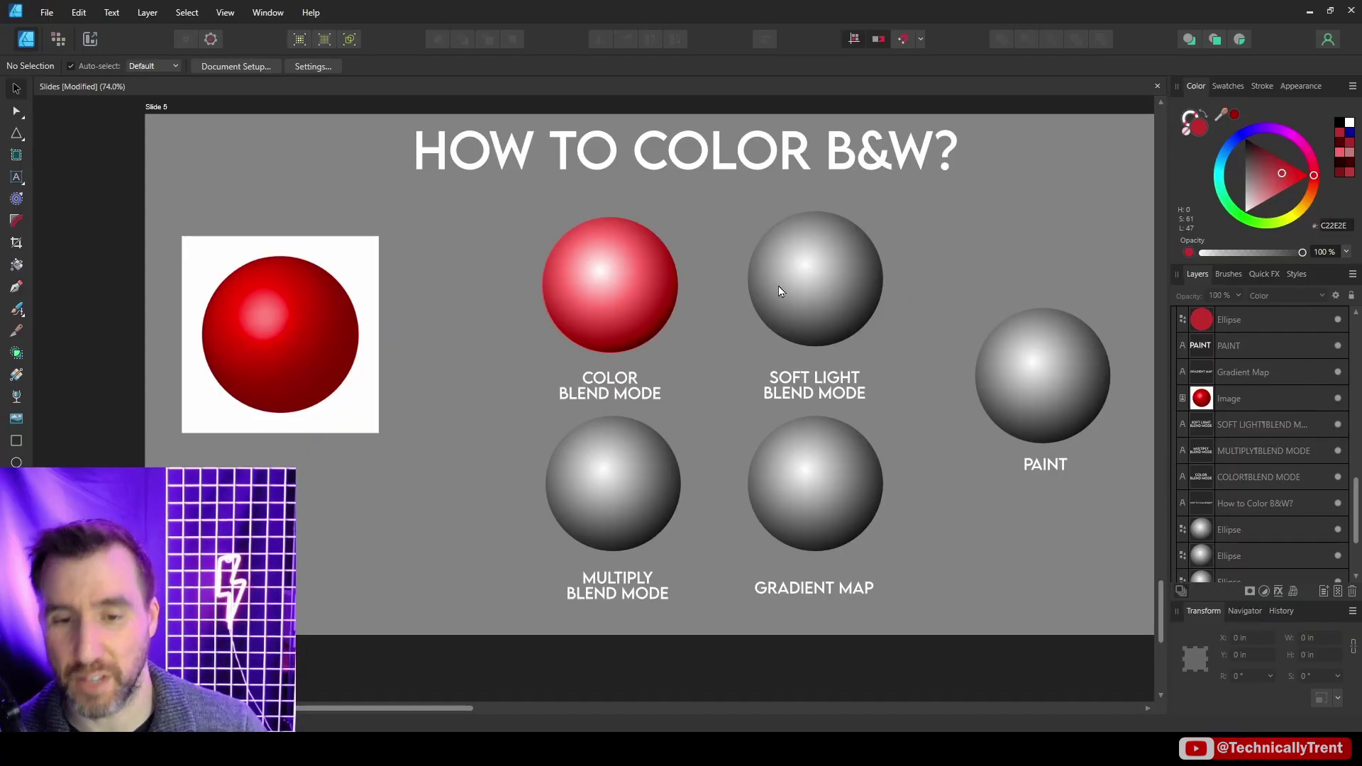
- Cover the Soft Light Blend Mode sphere with a circle filled with red A90001 sampled from the reference sphere, using the Soft Light blend mode
key("ctrl+v")
left_click_drag(1221, 114, 319, 333)
left_click(1235, 114)
left_click(1267, 296)
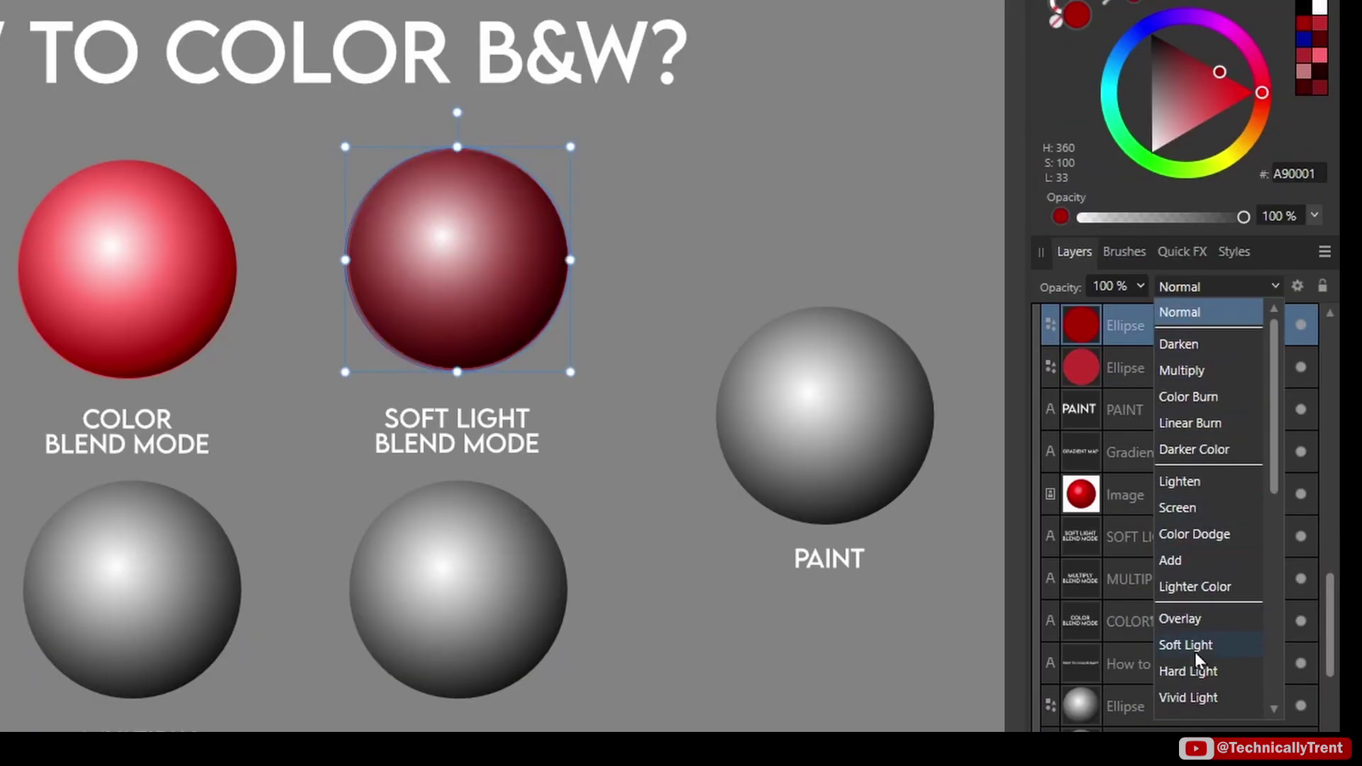
left_click(1266, 518)
- Cover the Multiply Blend Mode sphere with a circle about 2.61 in wide, filled with bright red FF000A and using the Multiply blend mode
left_click(628, 245)
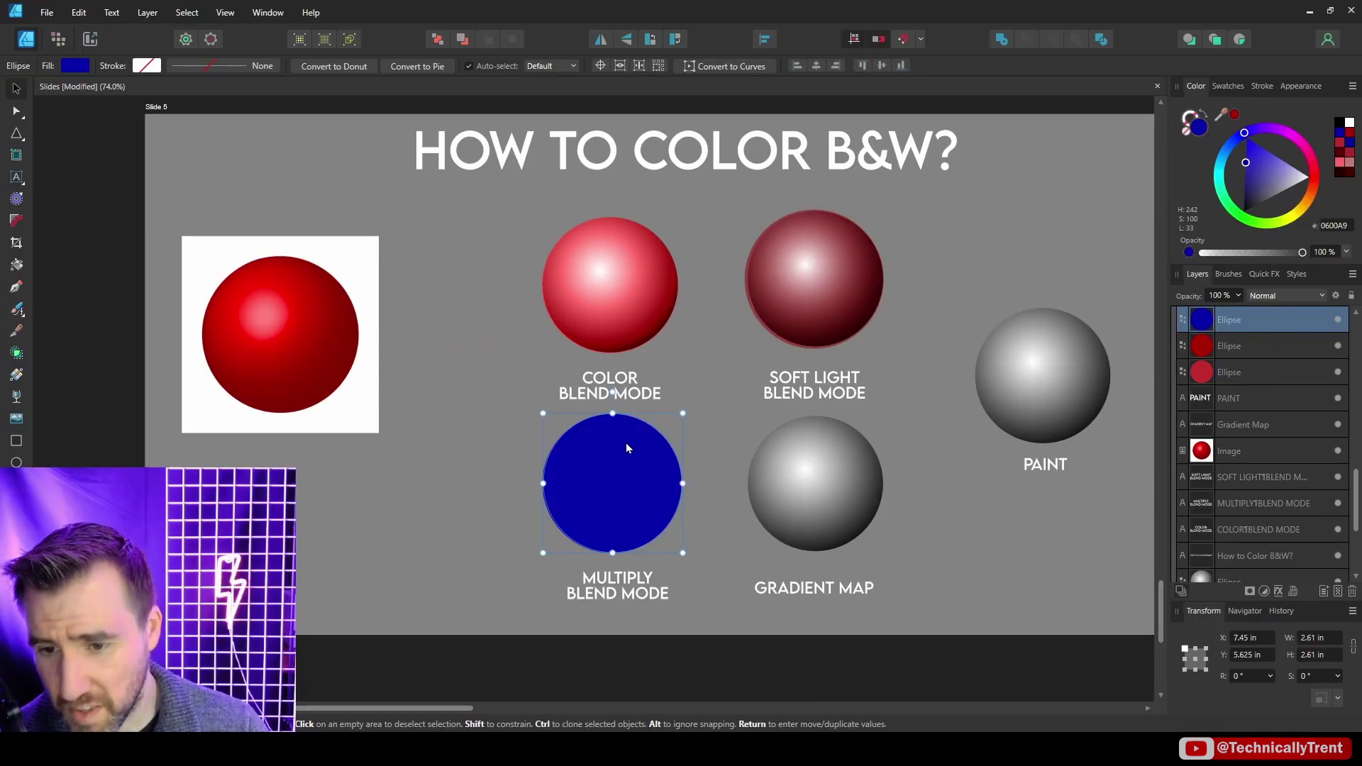
left_click(1235, 115)
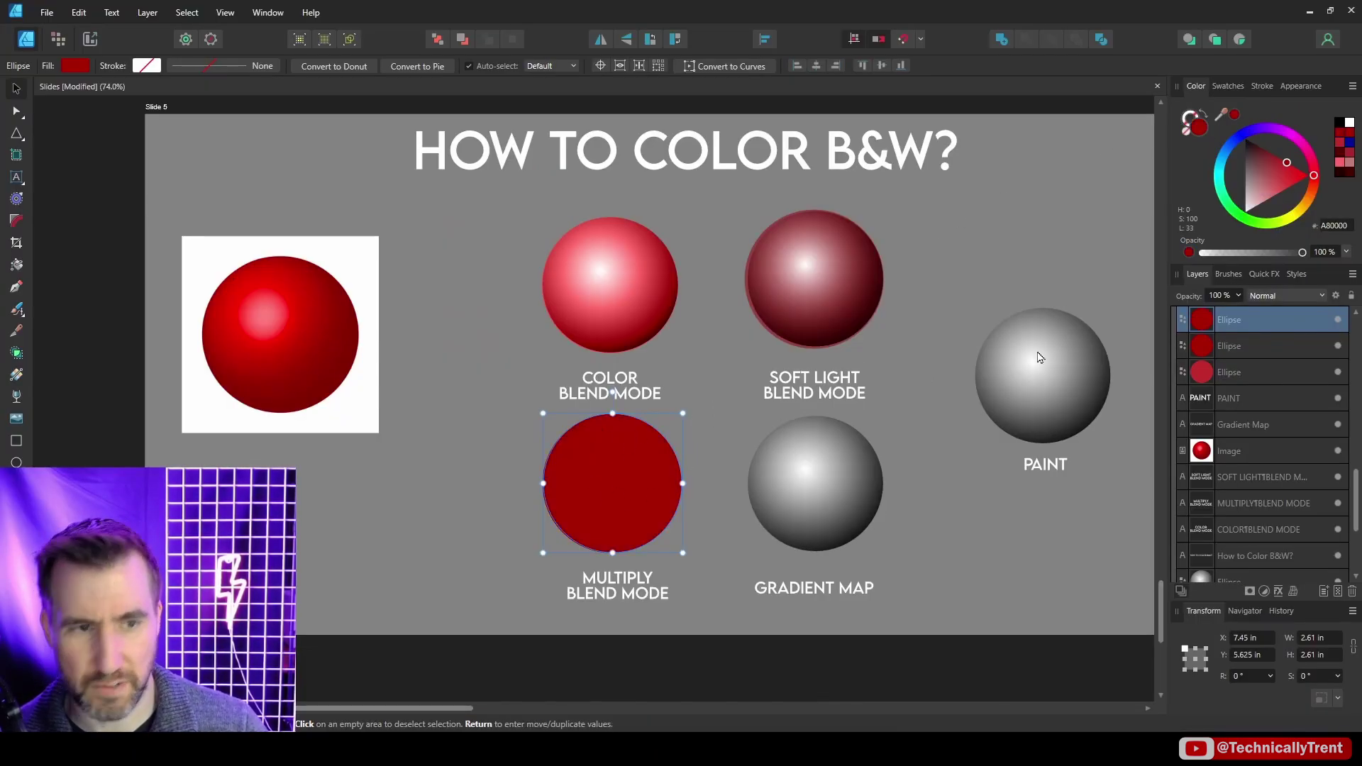
left_click(1271, 300)
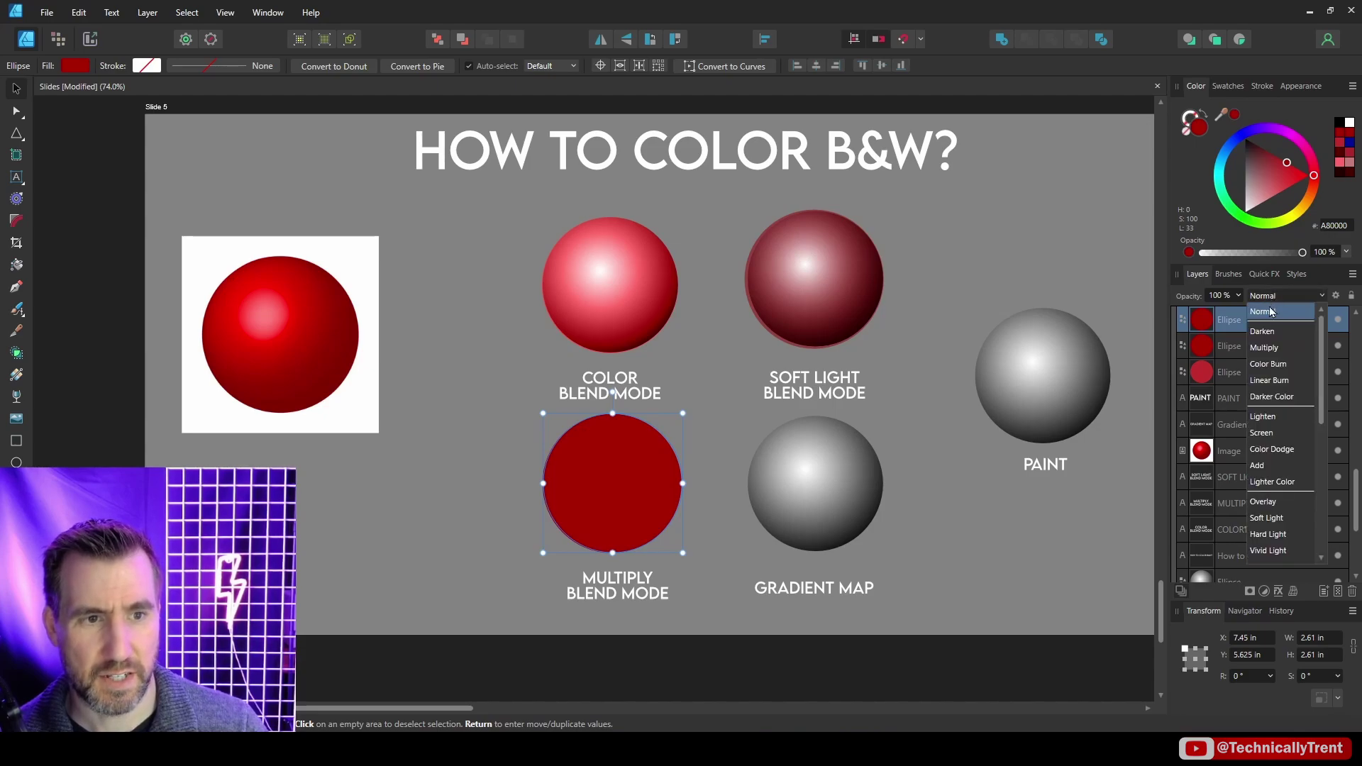
left_click(1274, 347)
mouse_move(1287, 163)
left_mouse_down()
mouse_move(1285, 179)
mouse_move(1311, 173)
left_mouse_up()
key("Escape")
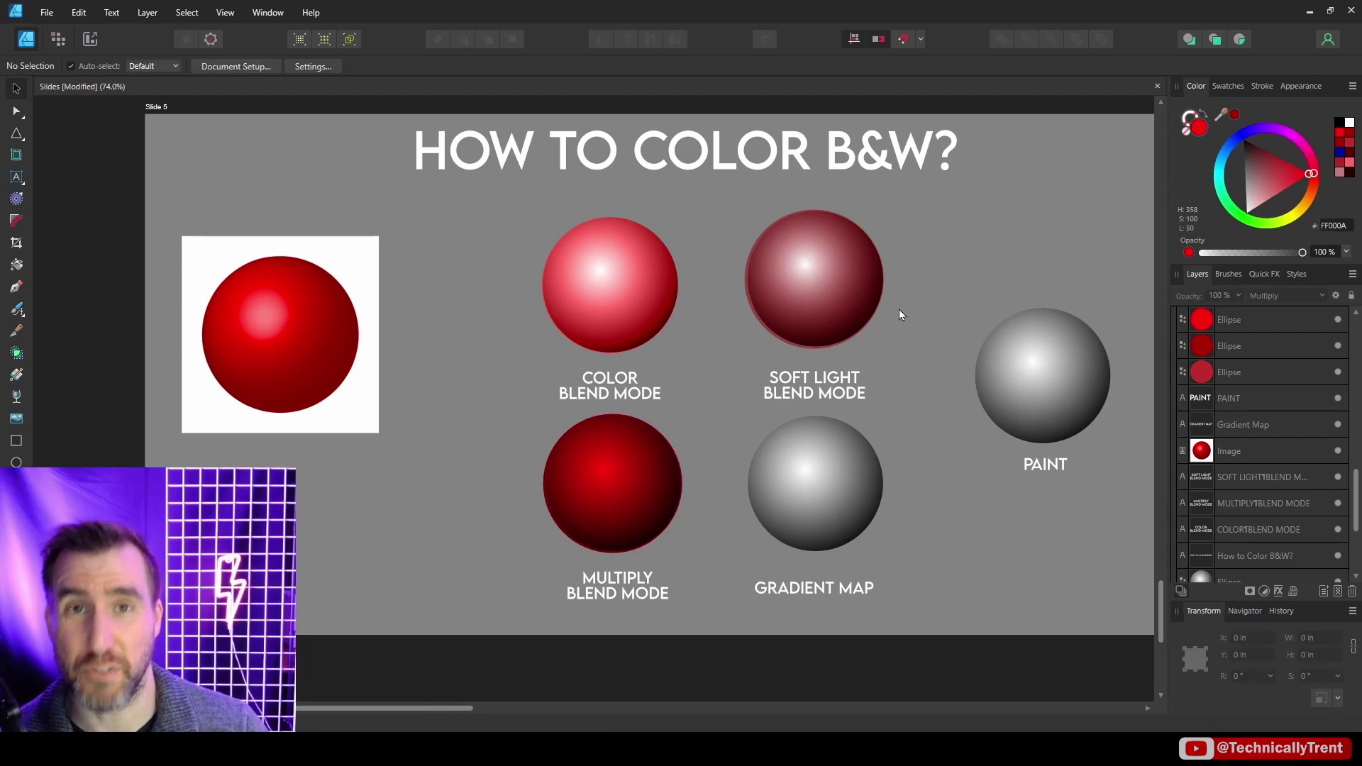
- Add a Gradient Map adjustment to the grayscale sphere above the Gradient Map label
left_click(840, 470)
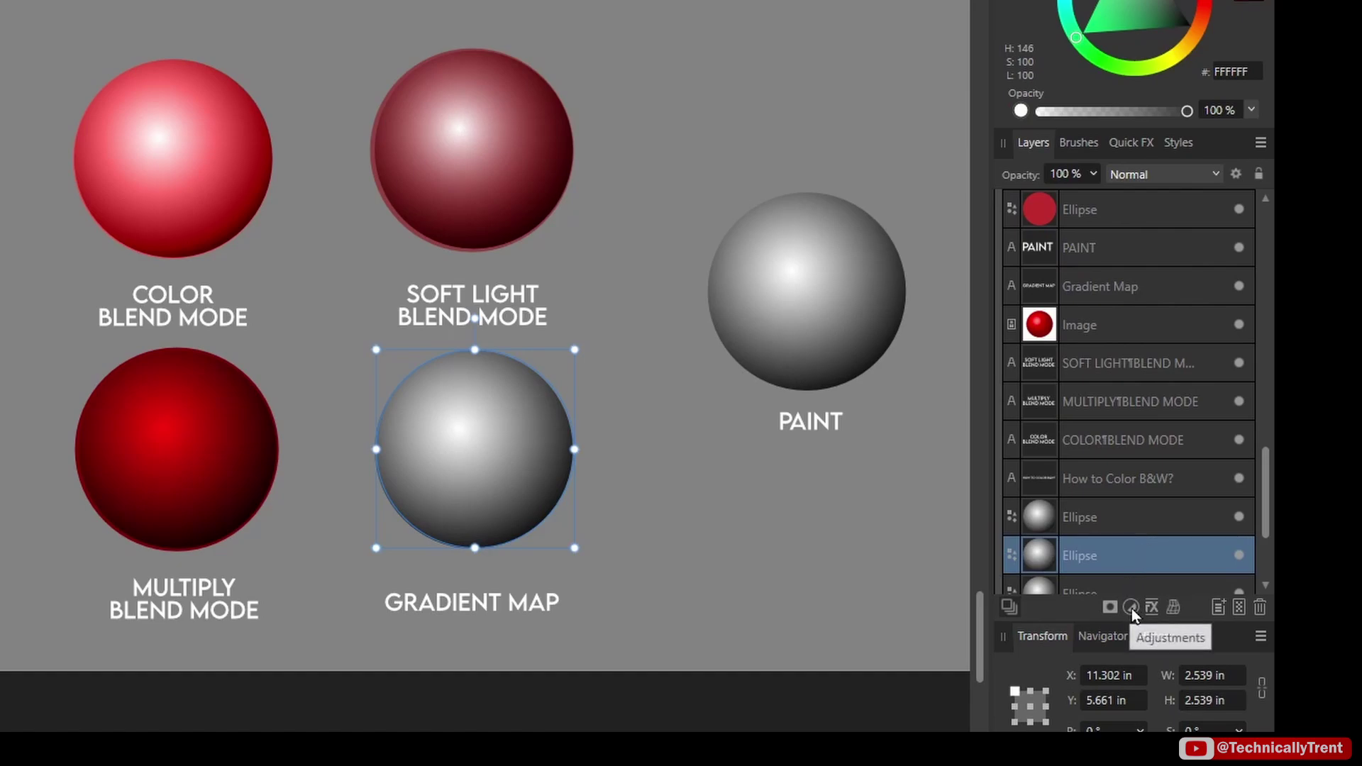
left_click(1131, 607)
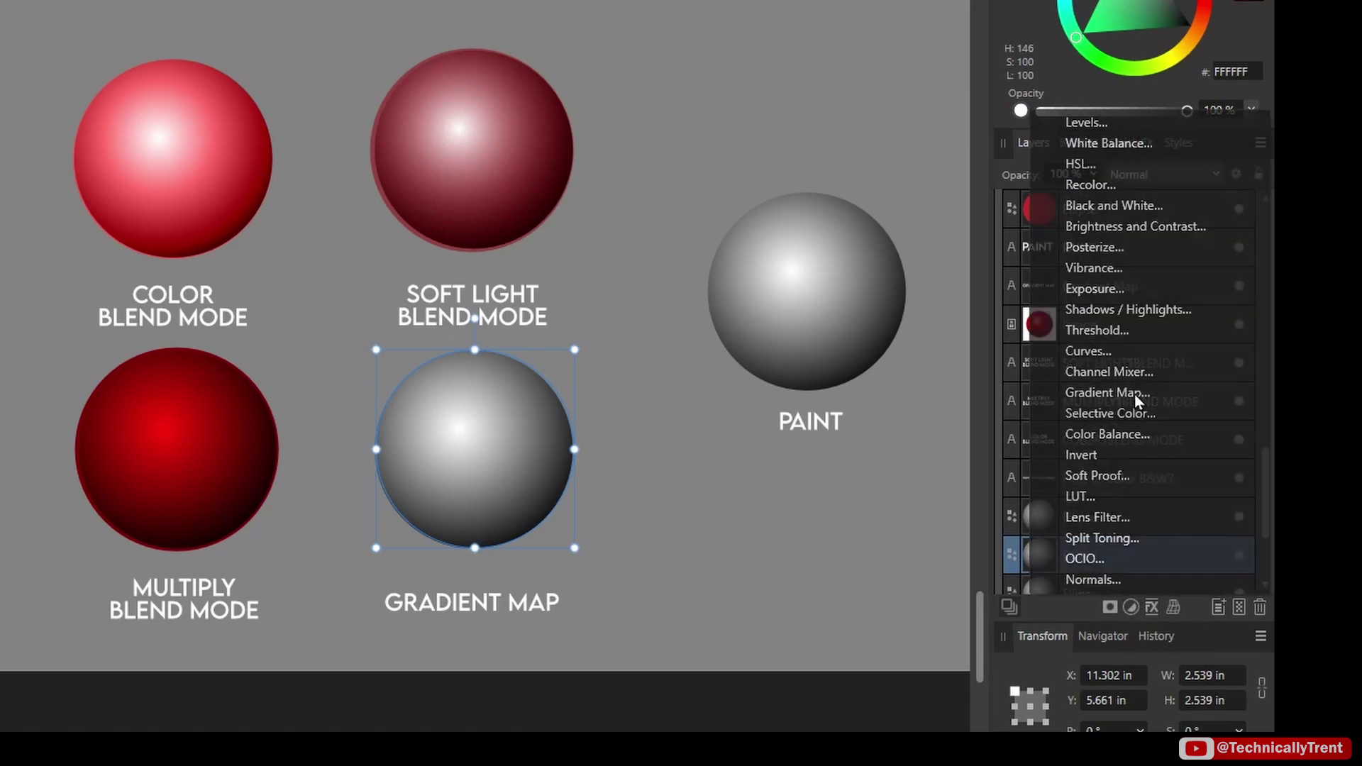
left_click(1135, 394)
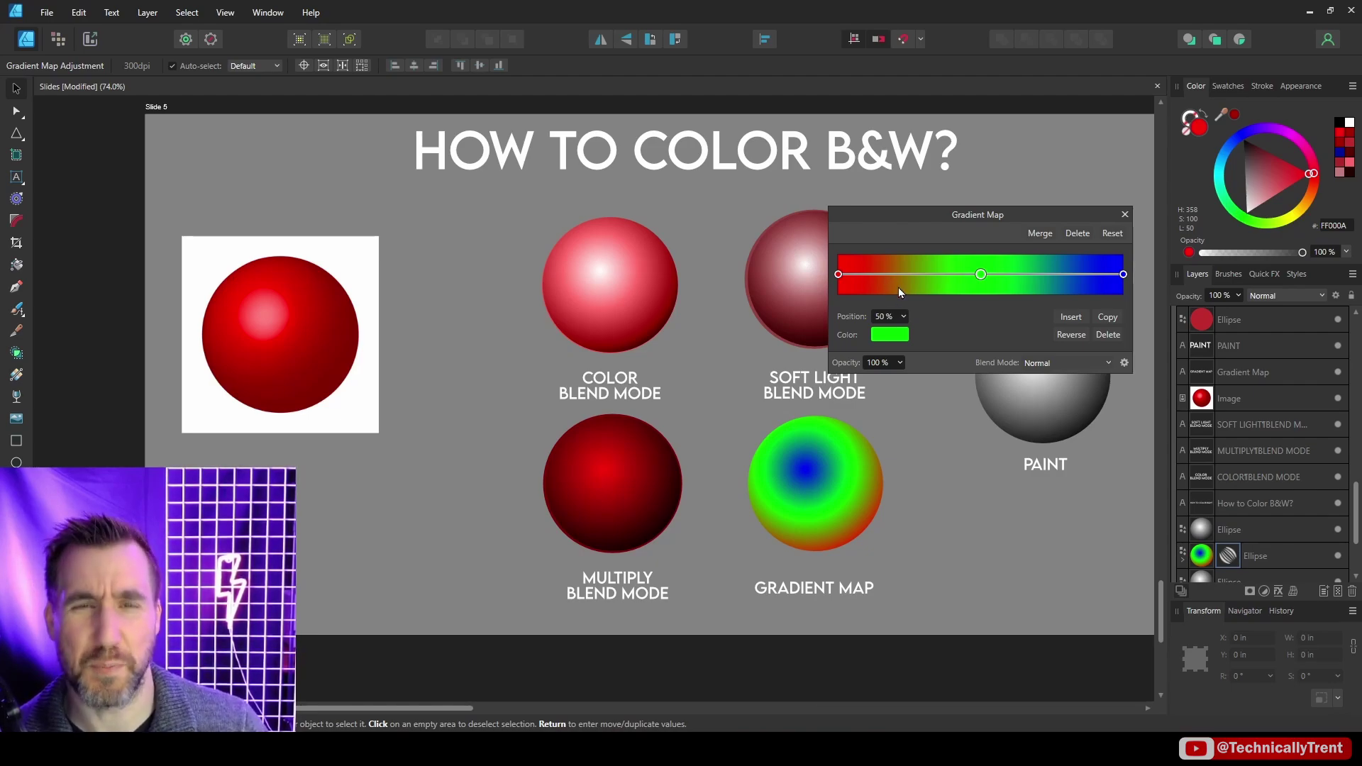
- Recolor the gradient map's first stop to dark red 850001 and its middle stop to a brighter red, both sampled from the reference sphere
left_click(839, 274)
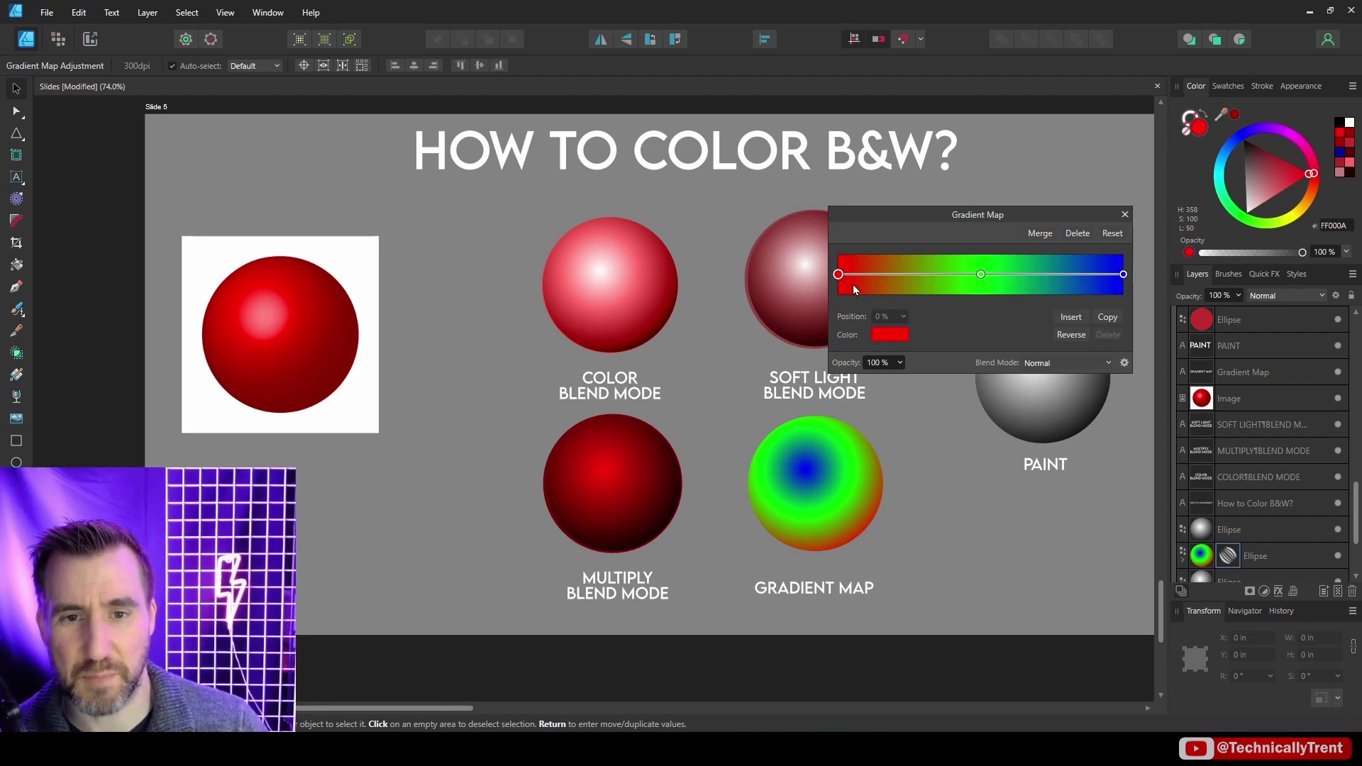
left_click(901, 335)
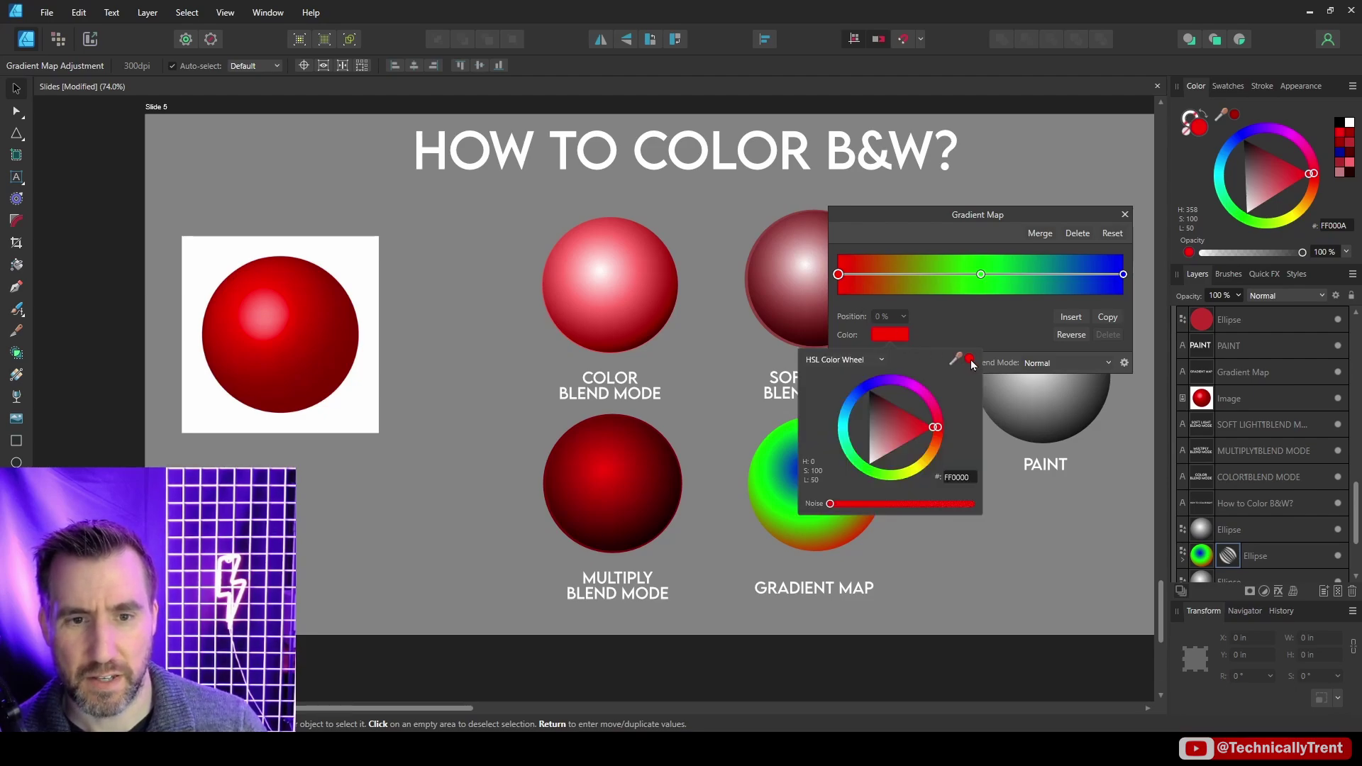
left_click_drag(956, 358, 331, 372)
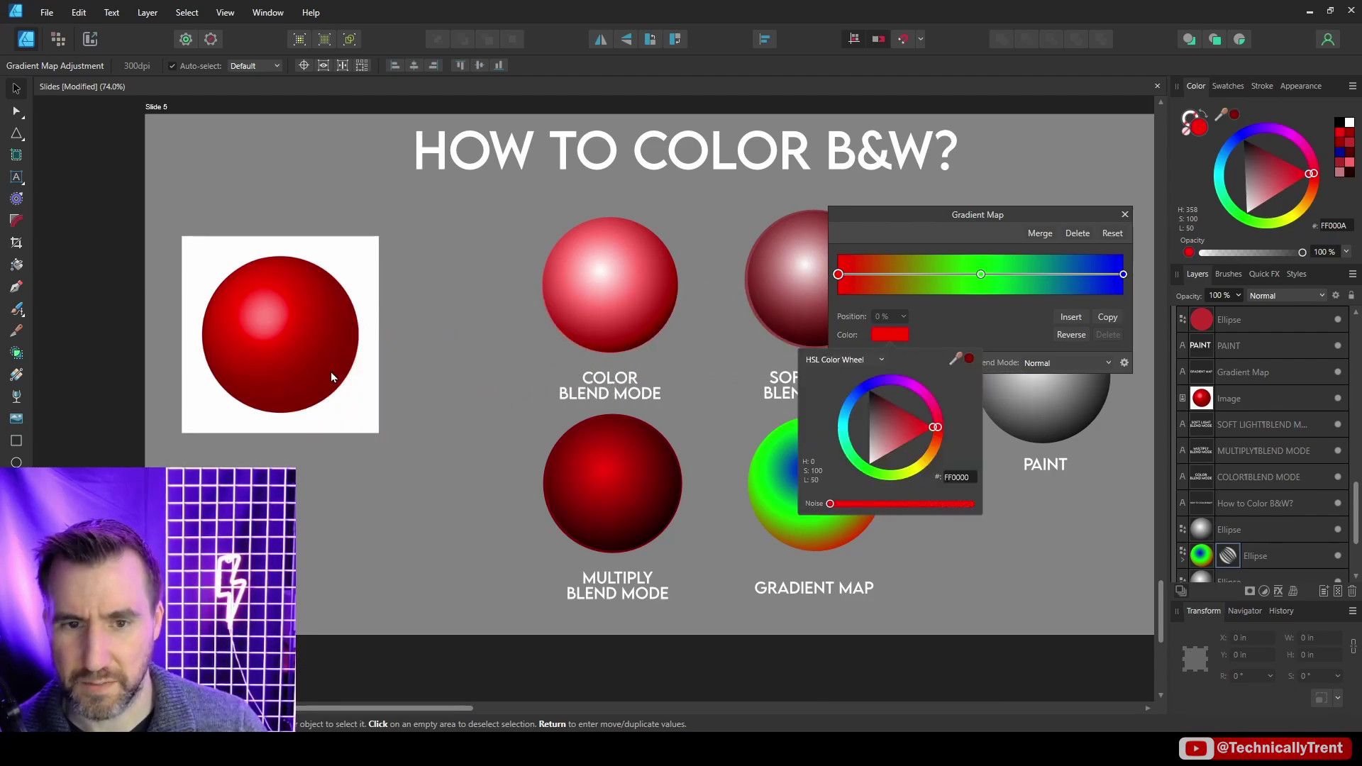
left_click(981, 274)
left_click(890, 335)
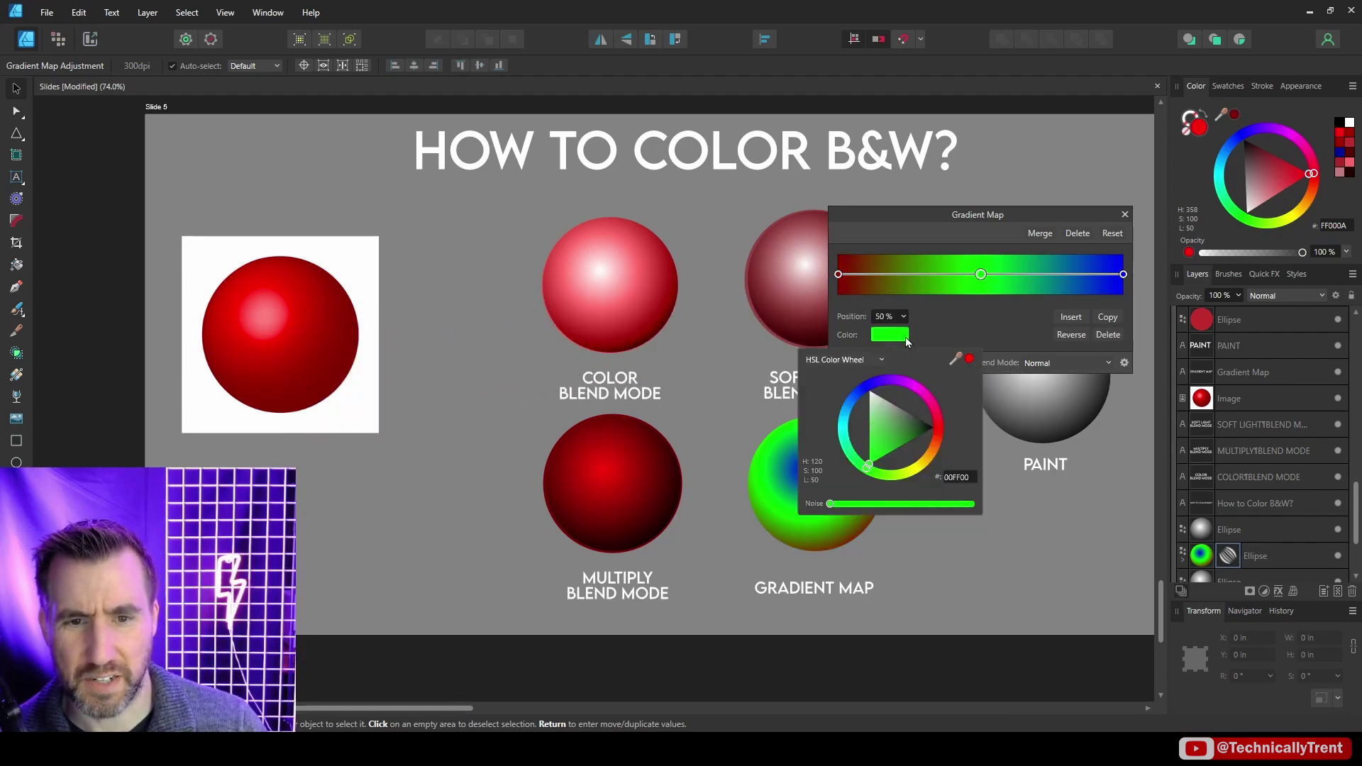
left_click_drag(958, 359, 317, 344)
left_click(970, 358)
- Set the gradient map's last stop to the pink sampled from the reference sphere's highlight
left_click(1124, 273)
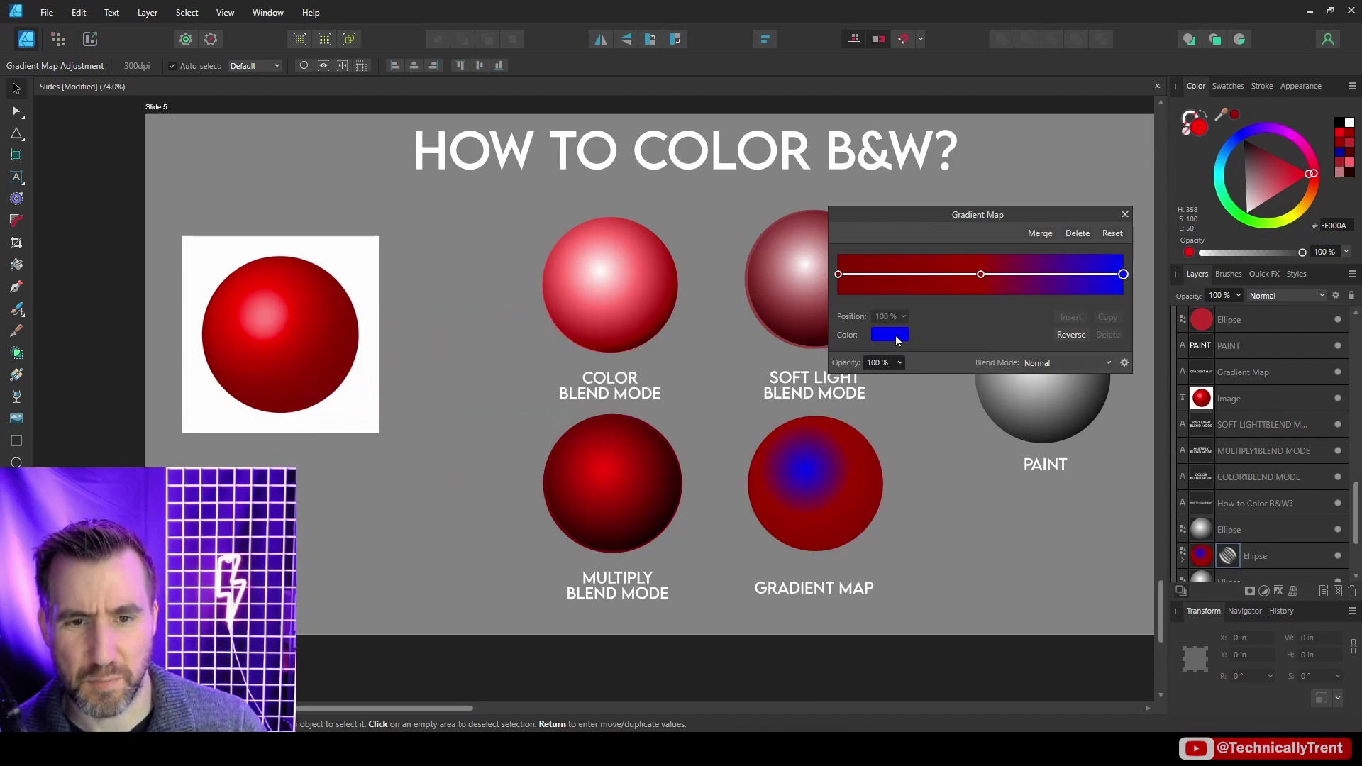
left_click(891, 333)
left_click_drag(955, 359, 264, 324)
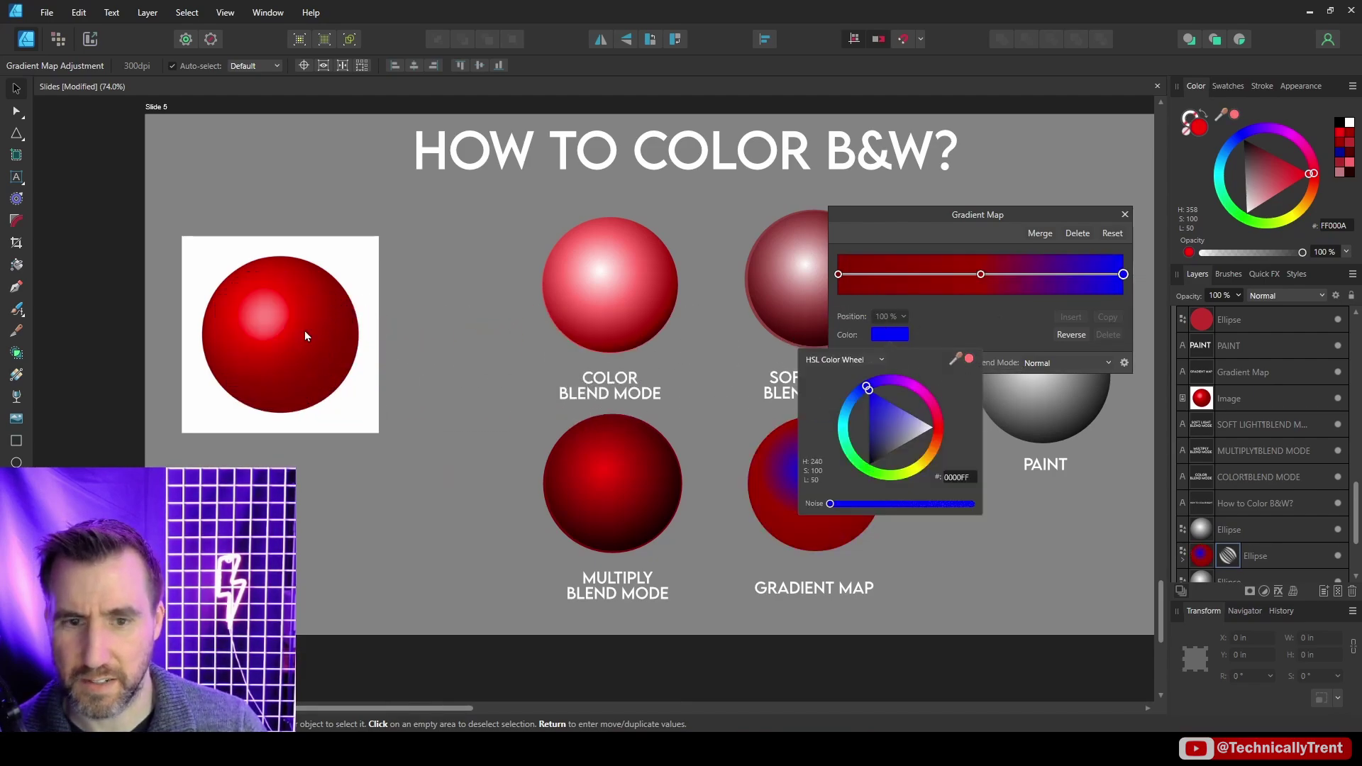
left_click(970, 358)
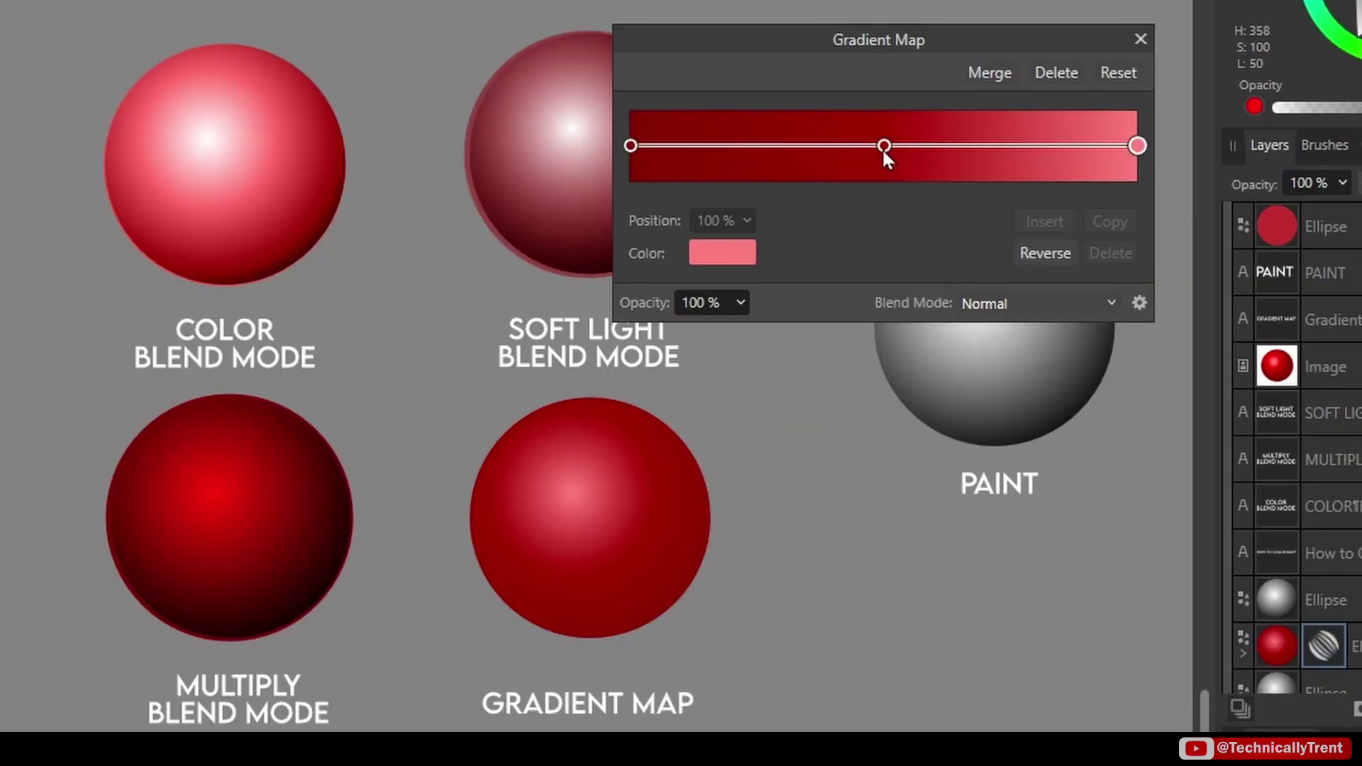
- Shift the gradient map's middle stop slightly toward the highlight end and darken the first stop to a nearly black red
mouse_move(885, 147)
left_mouse_down()
mouse_move(789, 147)
mouse_move(944, 155)
mouse_move(902, 155)
left_mouse_up()
left_click(630, 145)
left_click(722, 253)
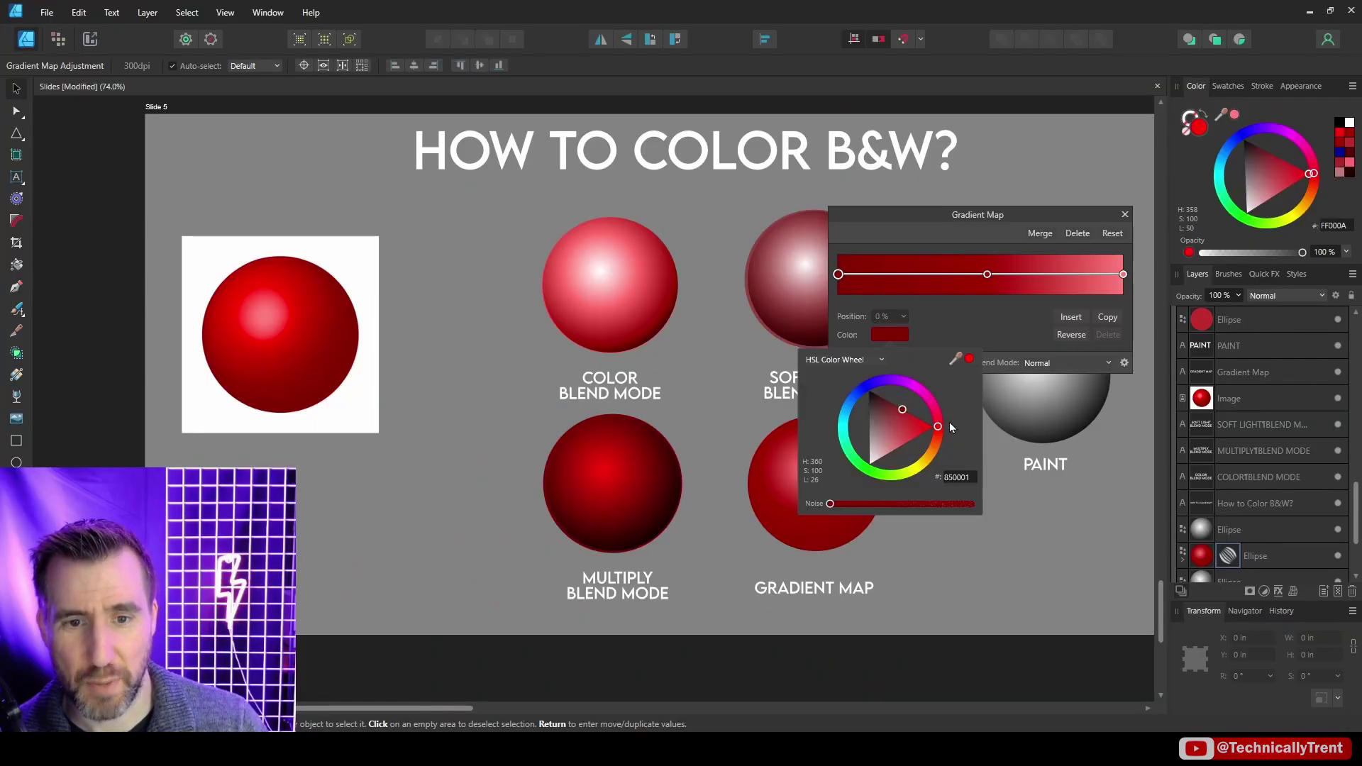
left_click_drag(902, 410, 883, 398)
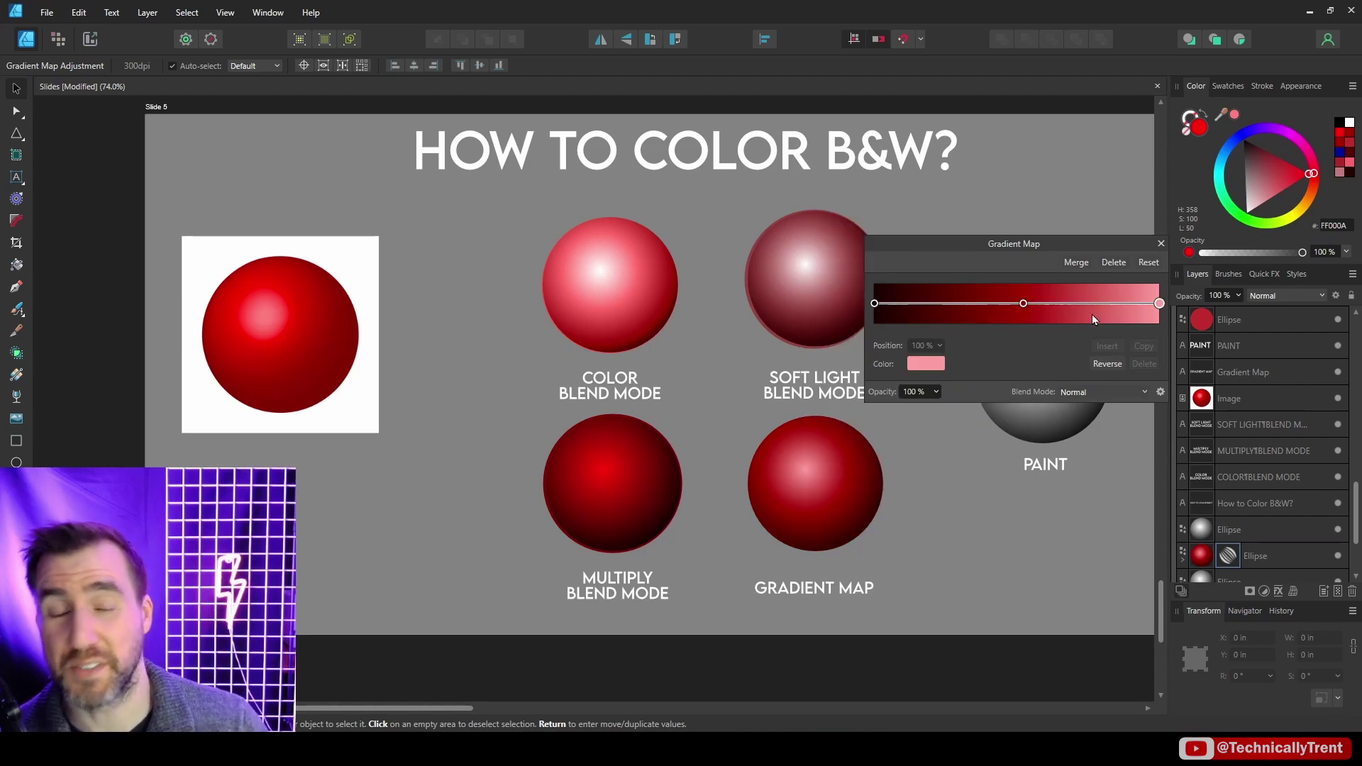
- Insert an additional pink stop near the gradient map's highlight end and move it to 93%
left_click_drag(1100, 304, 1109, 310)
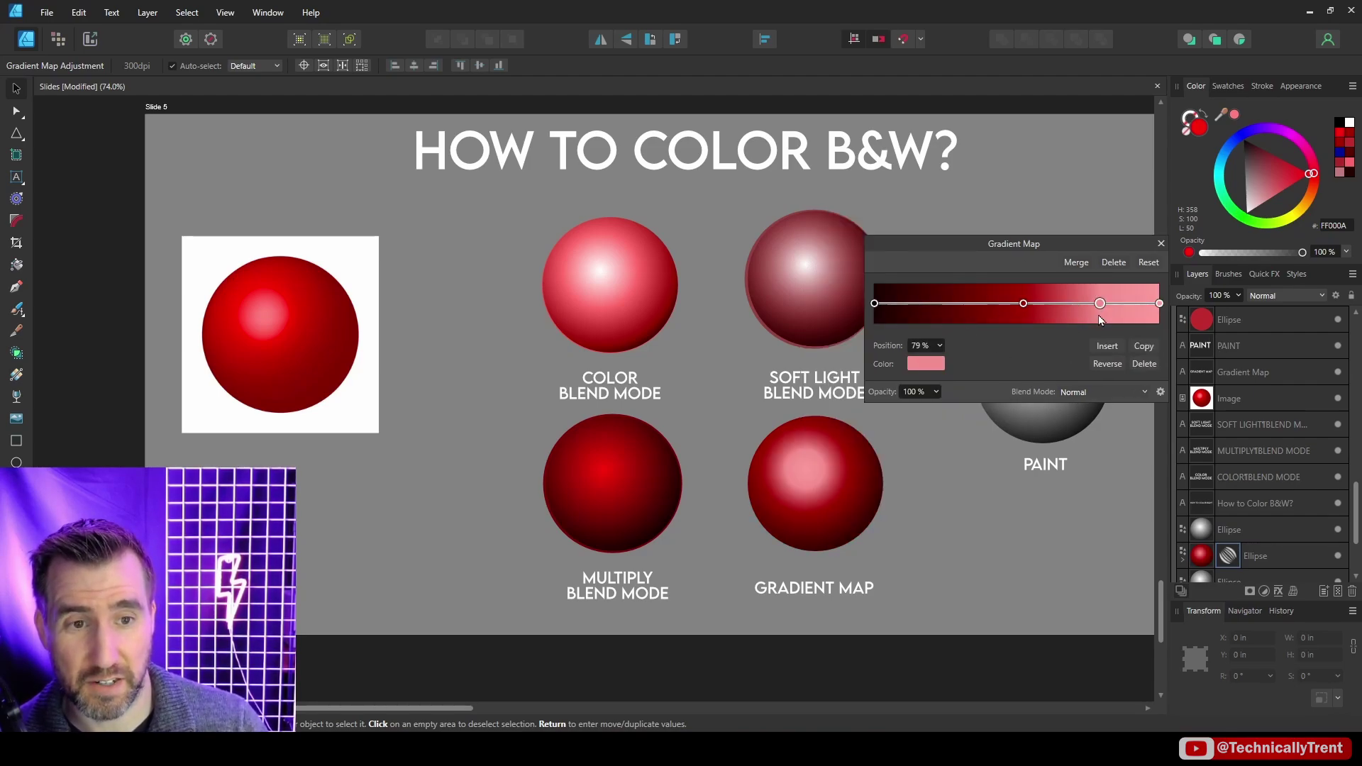
left_click_drag(1132, 190, 1195, 197)
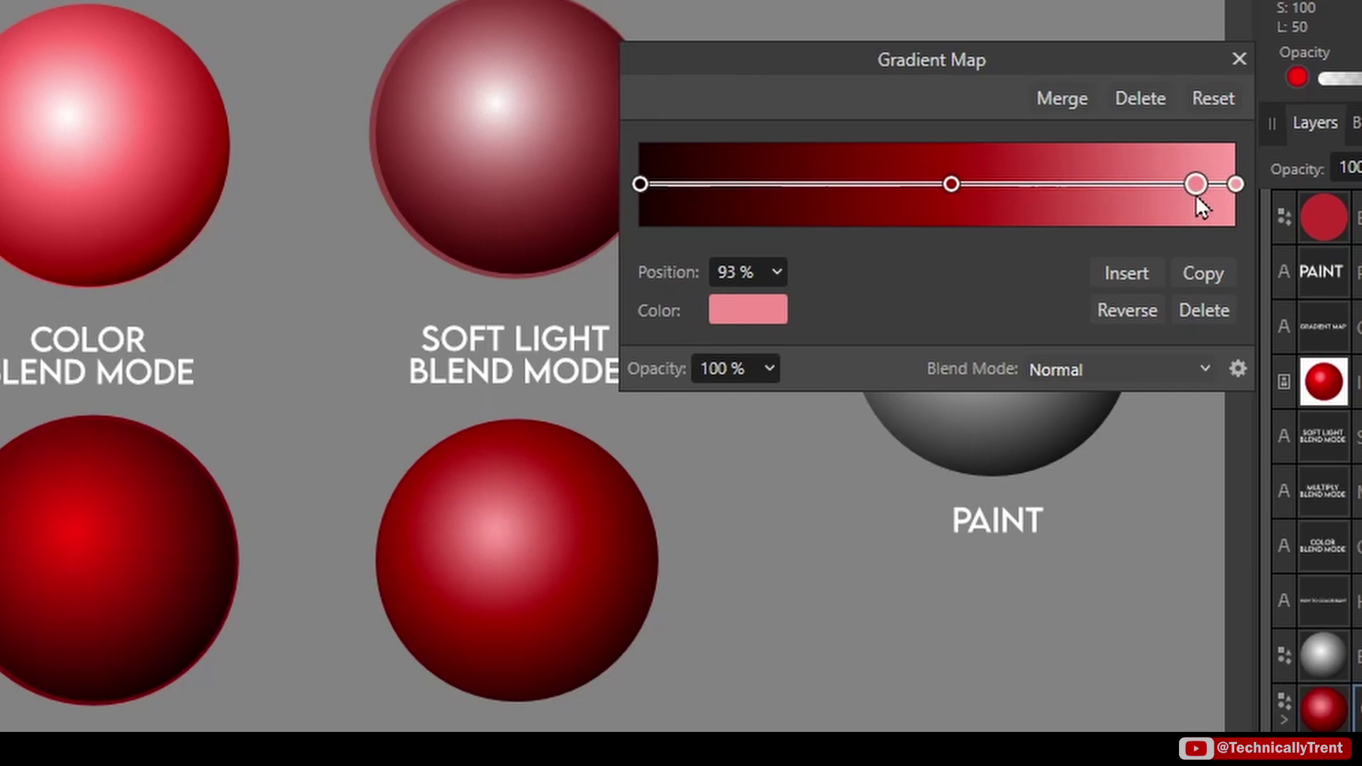
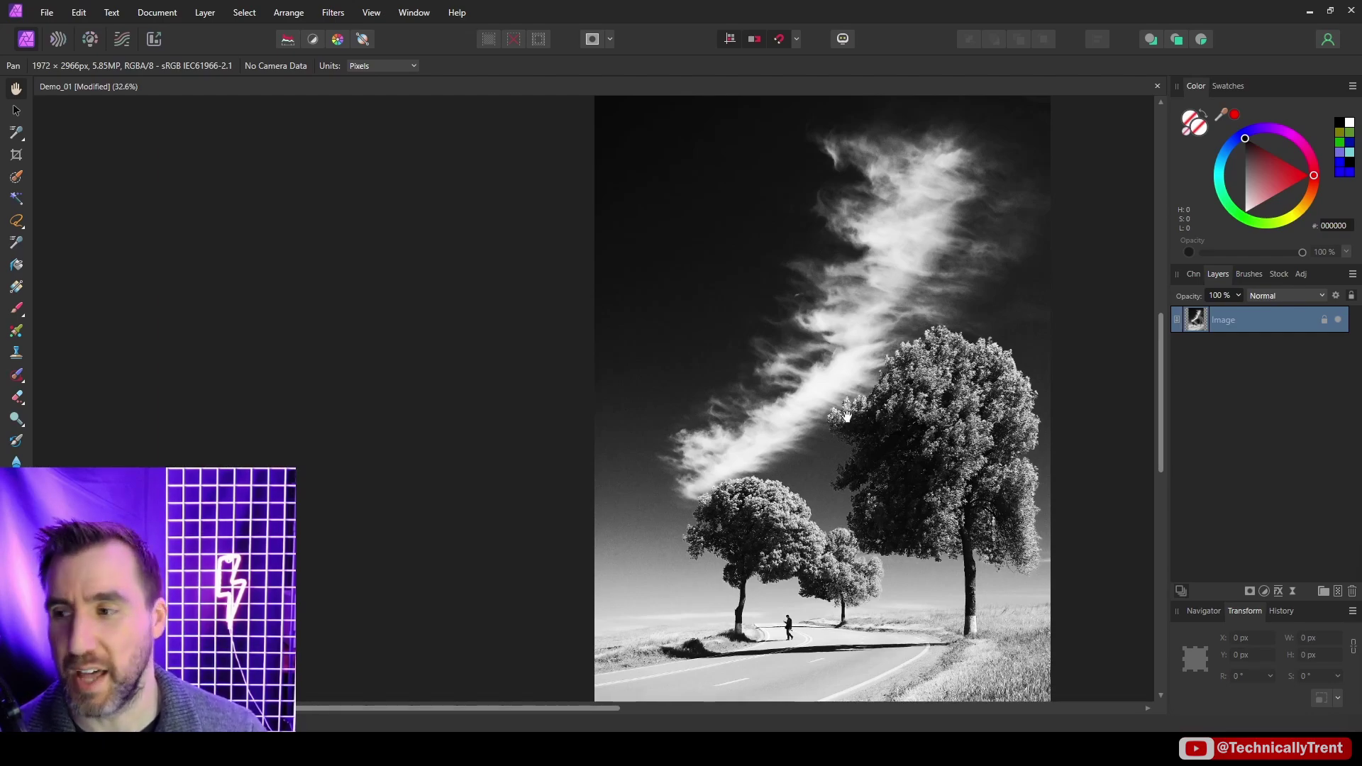
- In Affinity Photo, select the large tree's foliage in the Demo_01 photo with an 80 px Selection Brush that snaps to edges
left_click(15, 177)
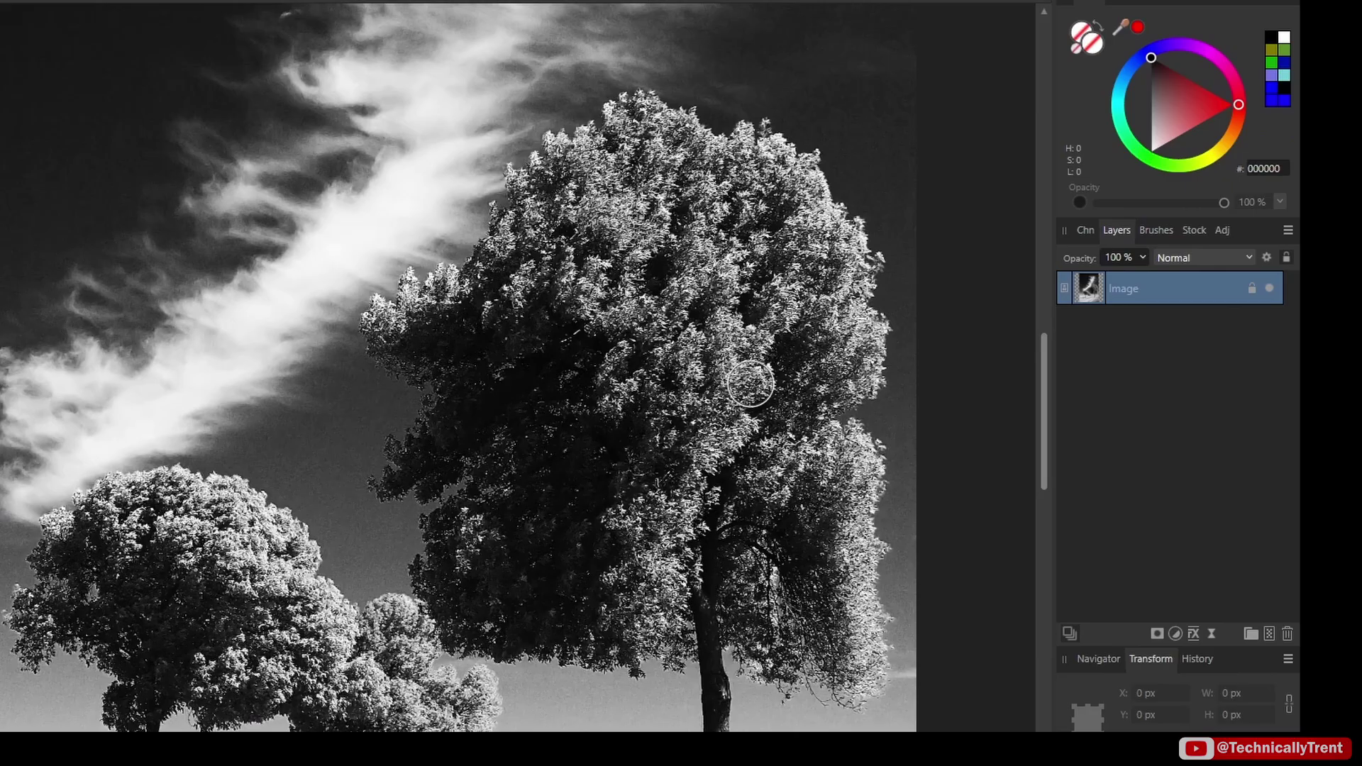
mouse_move(750, 384)
left_mouse_down()
mouse_move(569, 270)
mouse_move(594, 327)
mouse_move(636, 327)
mouse_move(529, 357)
mouse_move(479, 430)
mouse_move(560, 422)
mouse_move(513, 546)
mouse_move(658, 547)
mouse_move(711, 575)
mouse_move(794, 556)
left_mouse_up()
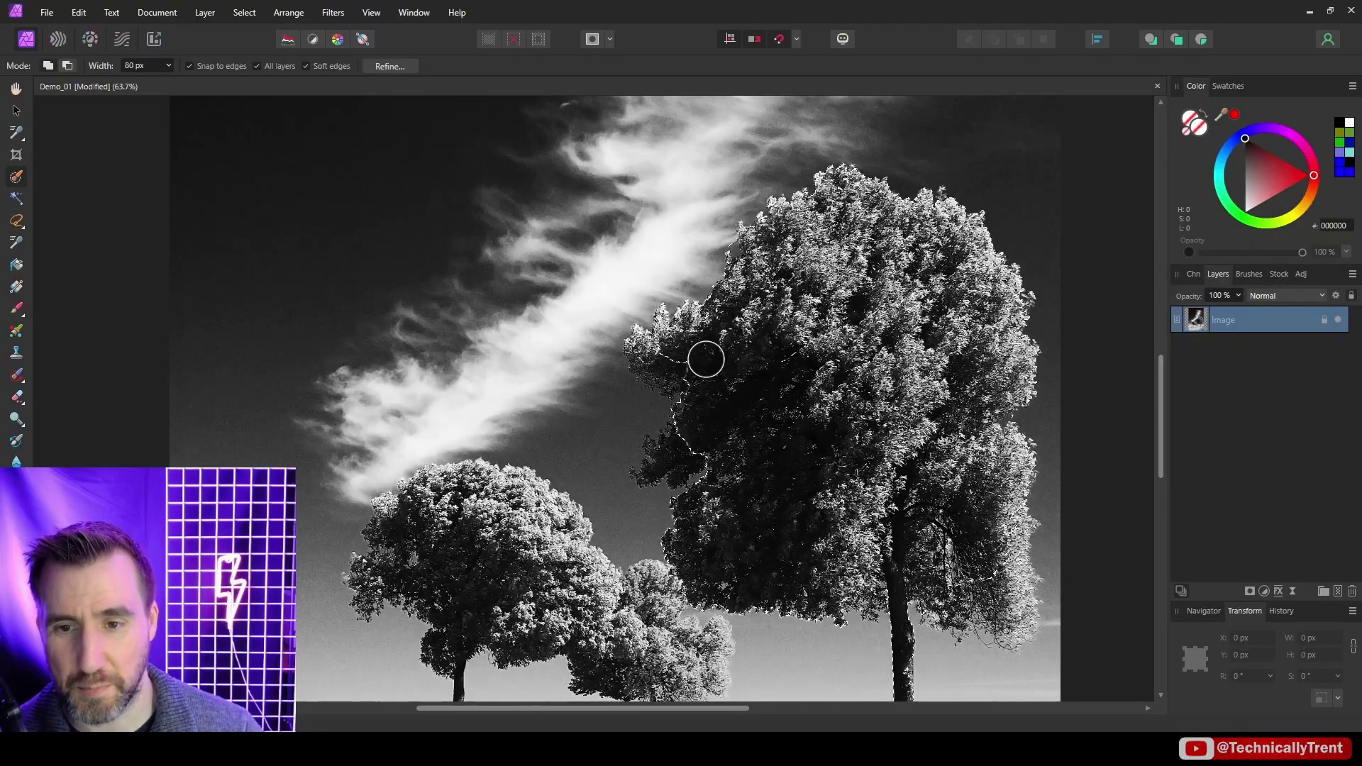
mouse_move(706, 360)
left_mouse_down()
mouse_move(648, 349)
mouse_move(858, 509)
mouse_move(859, 437)
mouse_move(888, 367)
mouse_move(863, 442)
mouse_move(833, 477)
left_mouse_up()
scroll(645, 334, "down", 3)
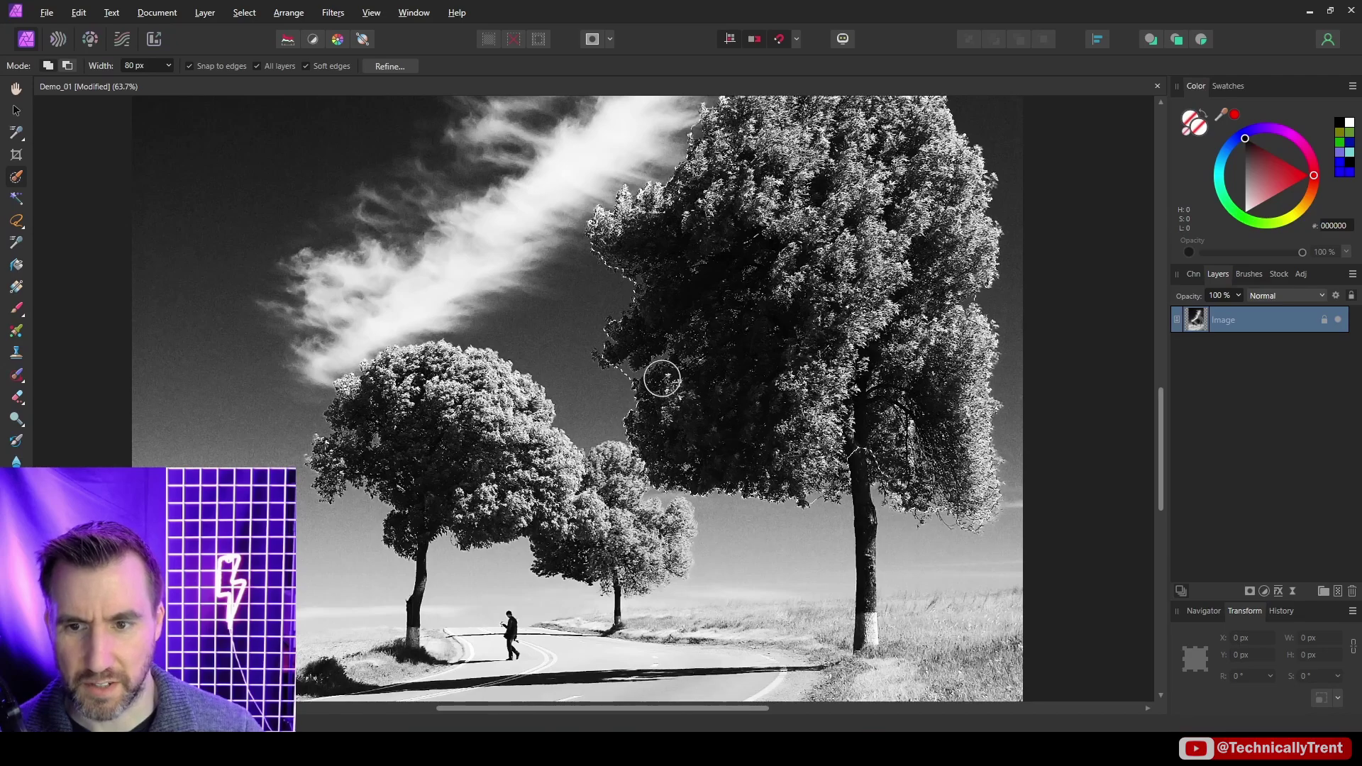
scroll(453, 100, "up", 3)
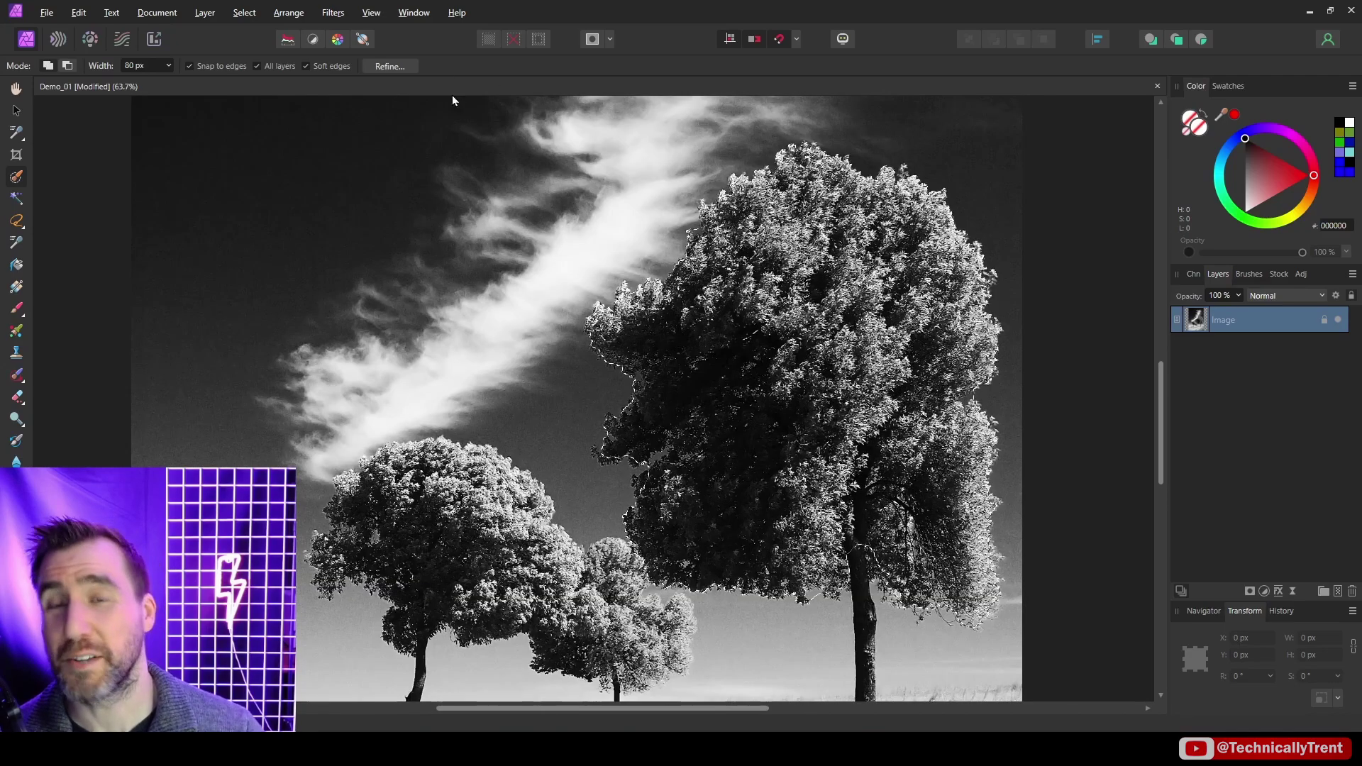
- Refine the foliage selection with matte edges and a 10% border width, and output it as a mask
left_click(395, 70)
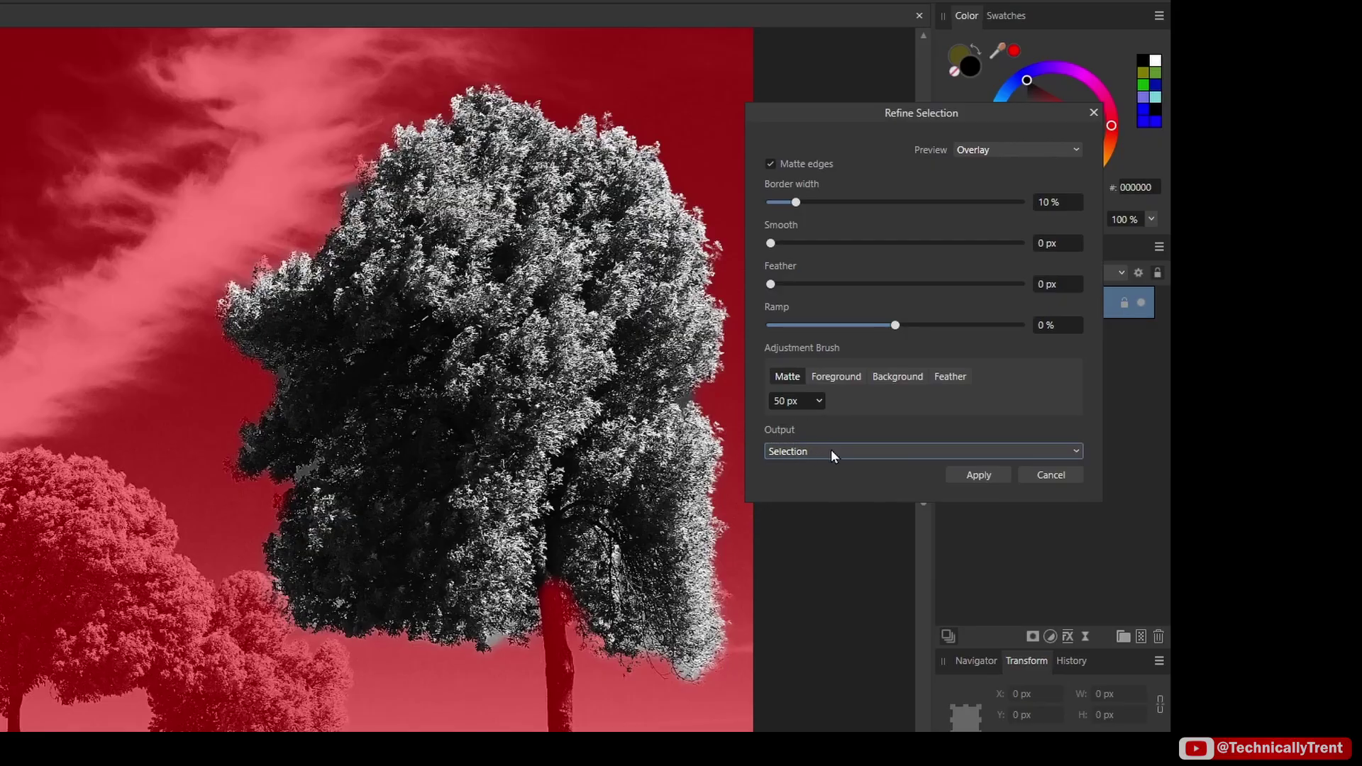
left_click(832, 451)
left_click(832, 492)
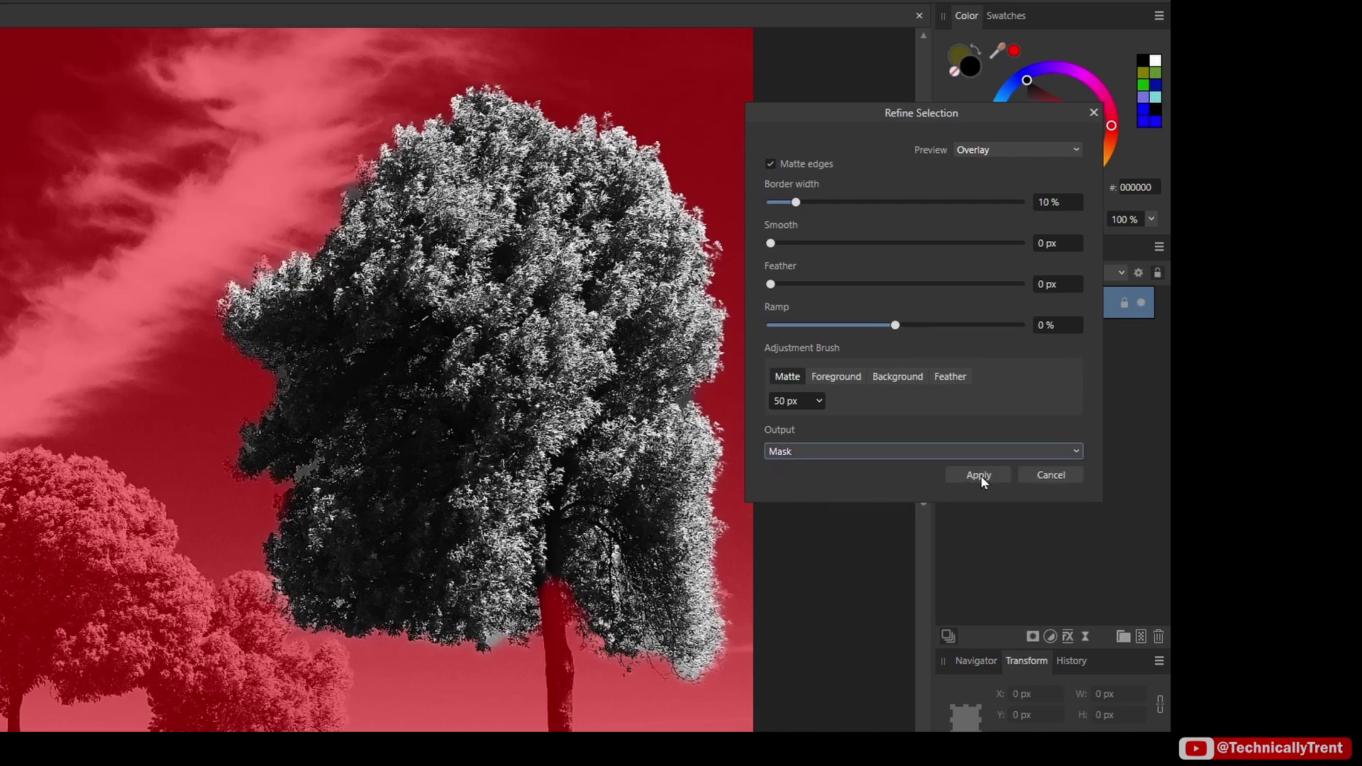
left_click(981, 476)
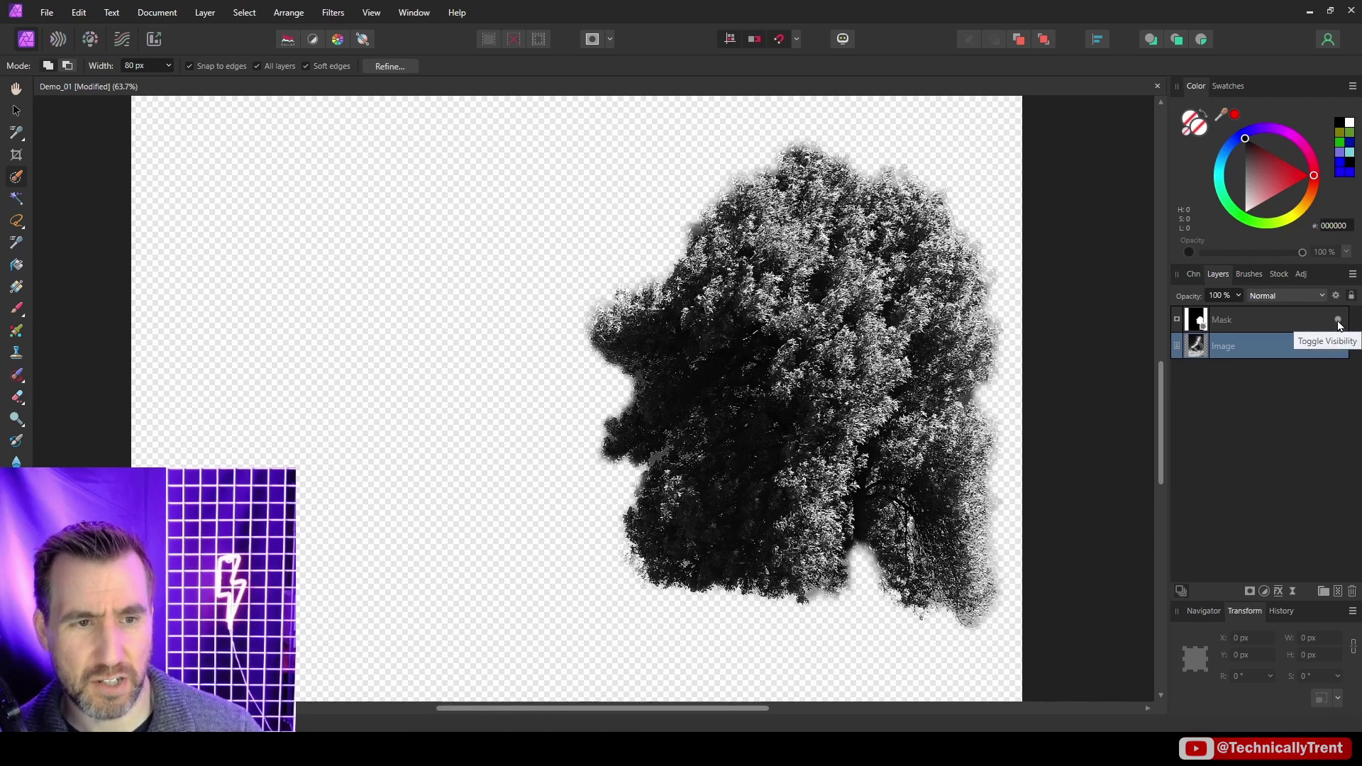
- Hide the new mask layer and rename it Tree
left_click(1339, 320)
double_click(1228, 321)
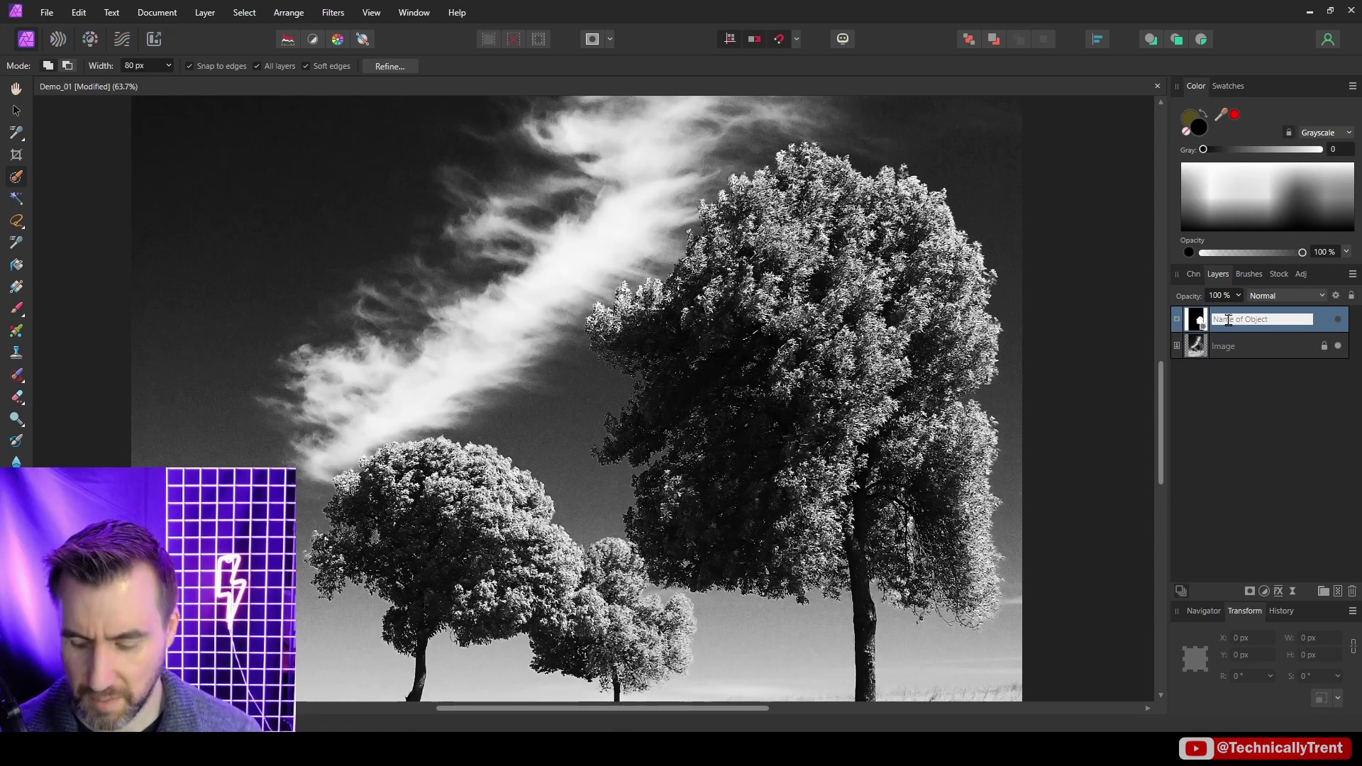
key("Return")
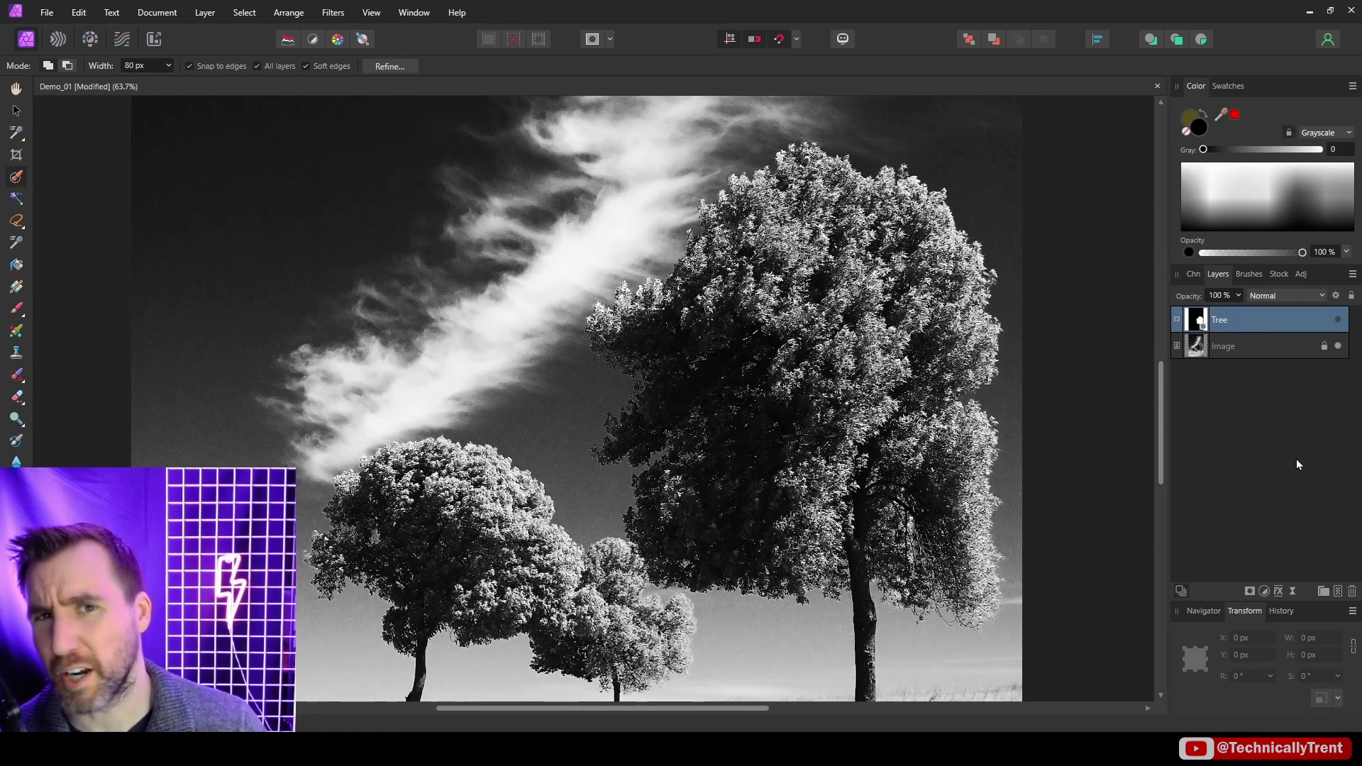
- Add a pixel layer named Tree above the mask and rename the mask layer Tree Mask
left_click(1339, 591)
double_click(1227, 319)
type("Tree")
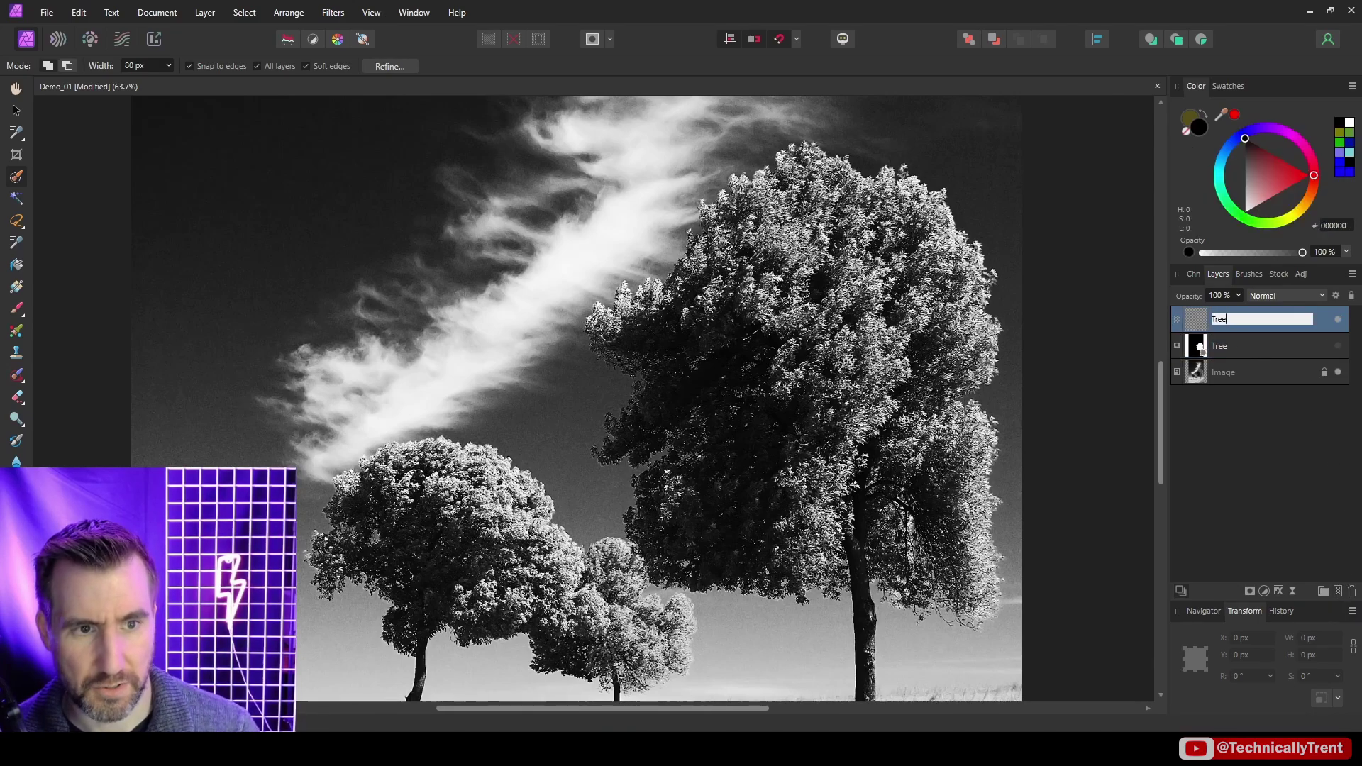
key("Return")
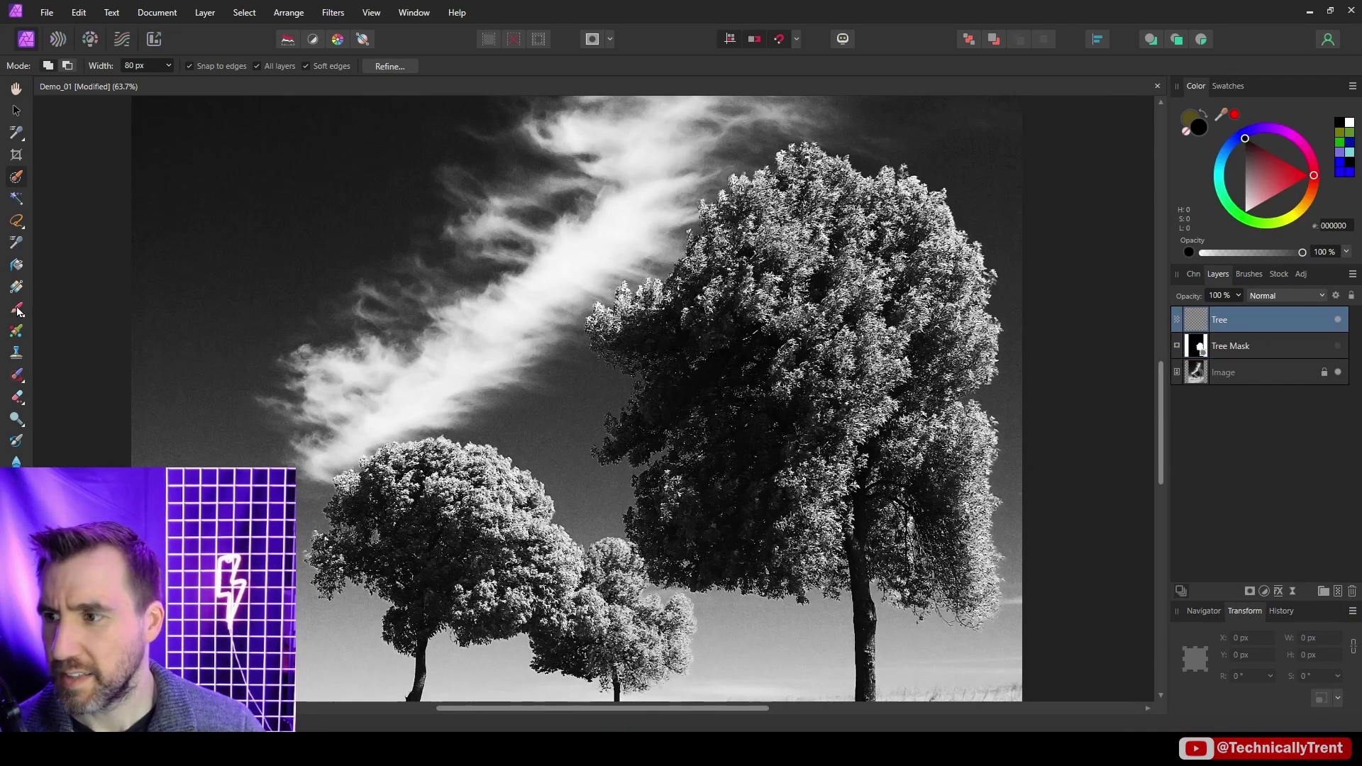
- Set up the Paint Brush with a 172 px brush and dark green 135F00
left_click(17, 309)
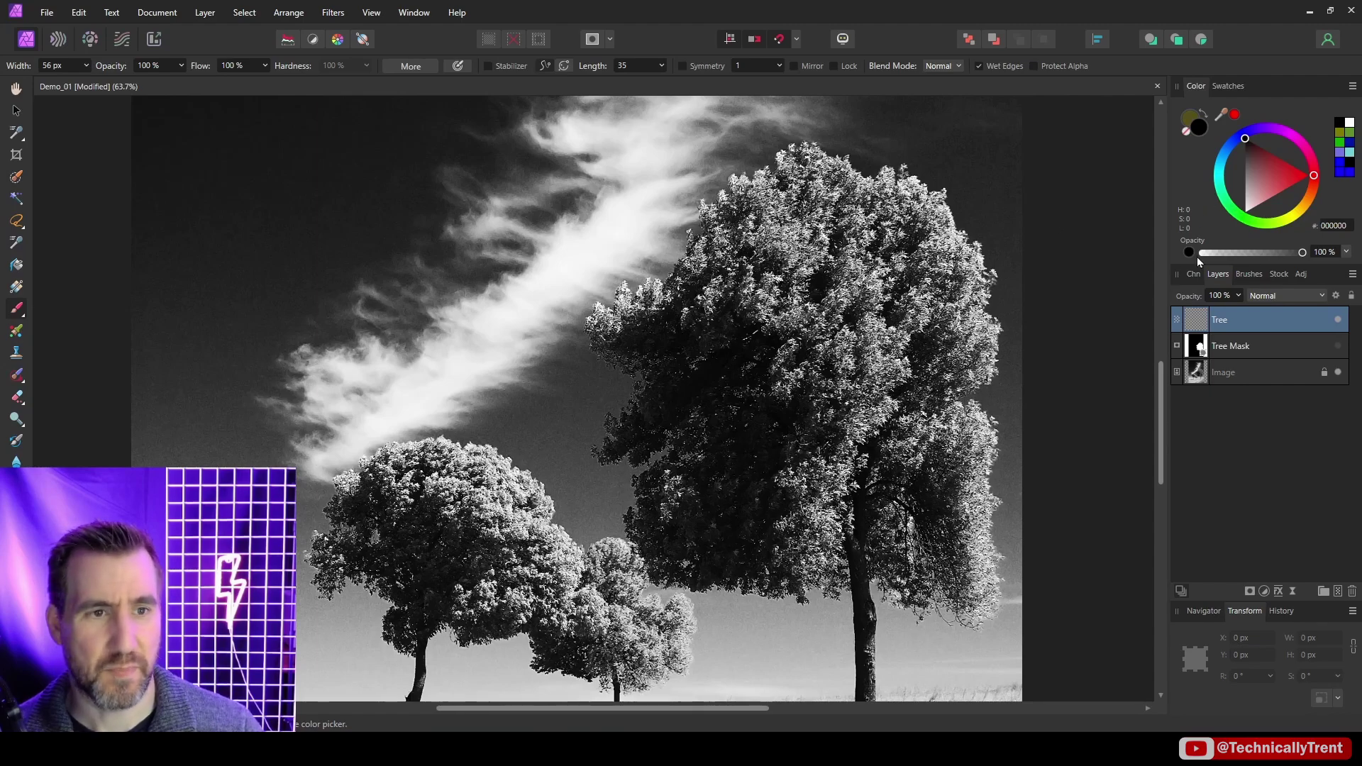
left_click(1249, 275)
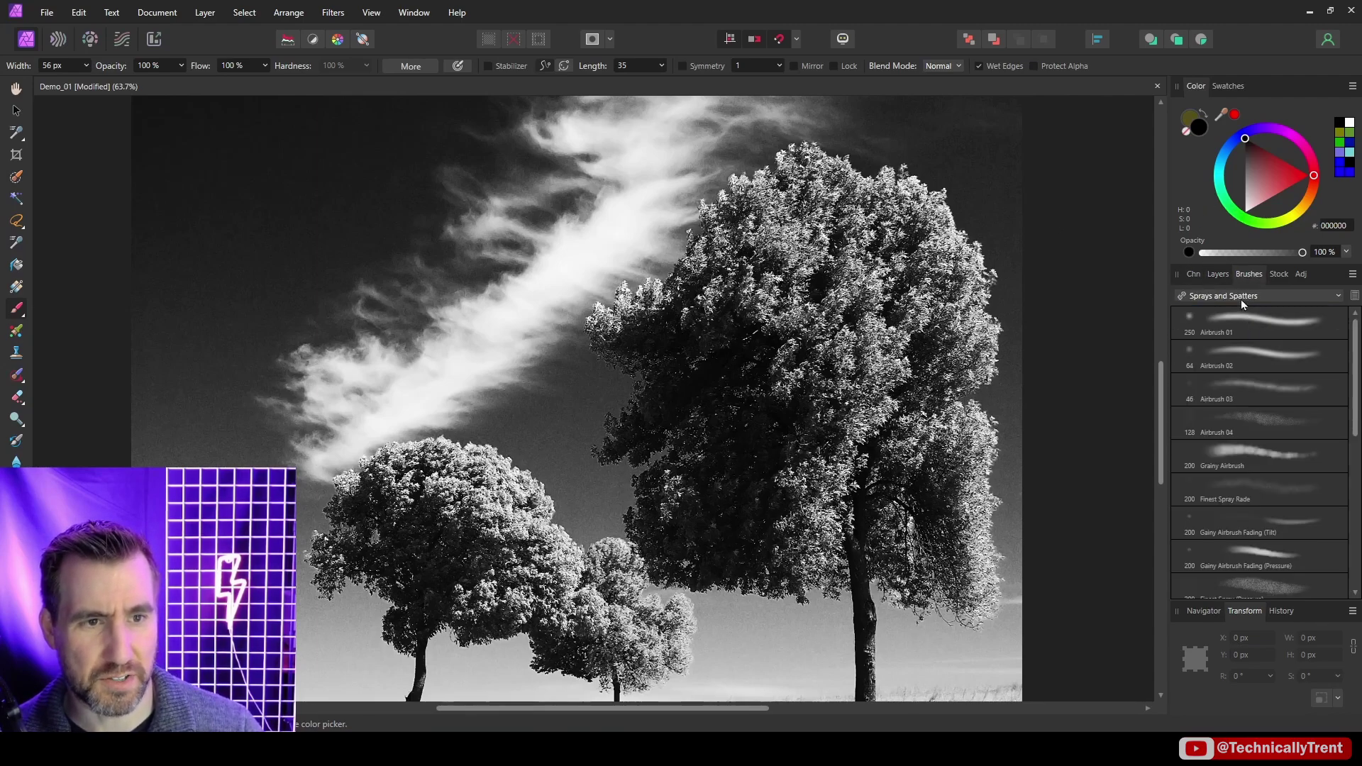
left_click(1241, 296)
left_click(1226, 327)
left_click(1236, 450)
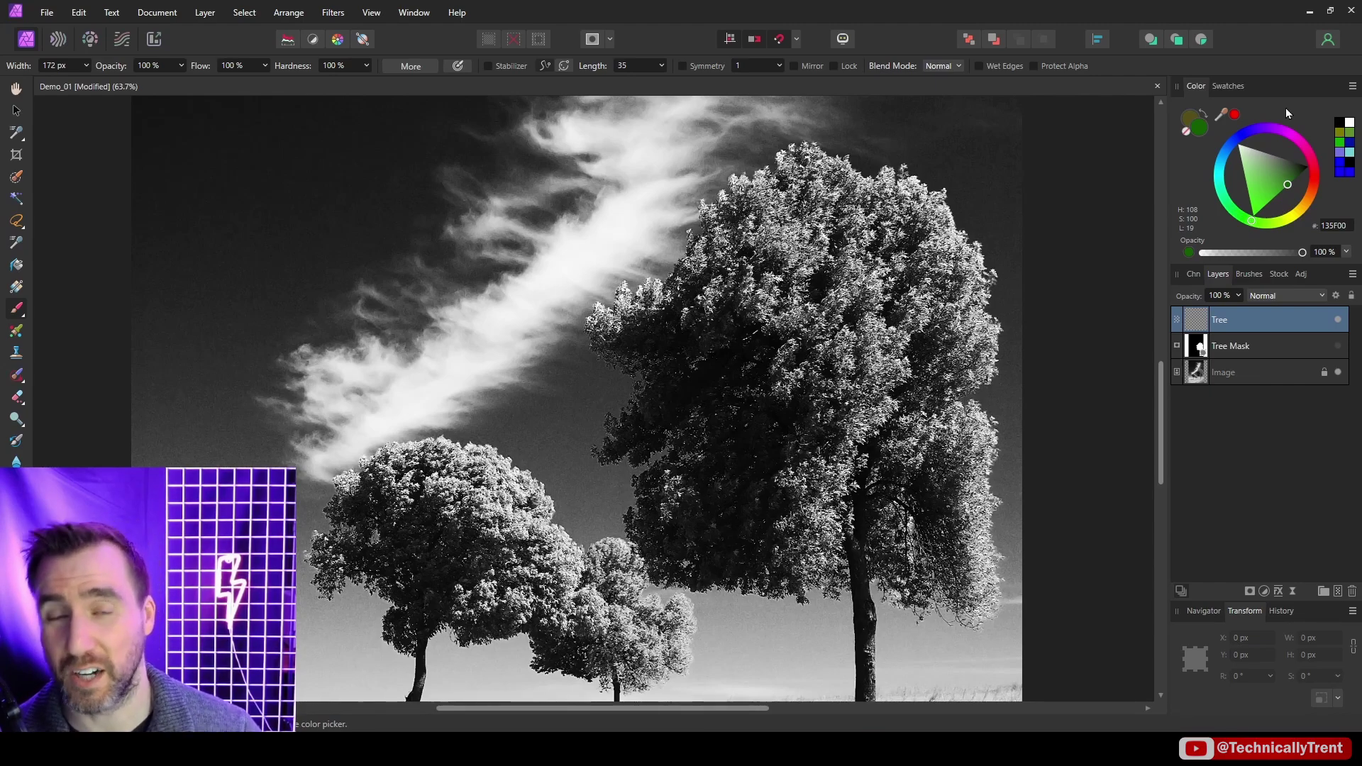
- Make Tree Mask visible, nest it inside the Tree pixel layer and paint the large tree's foliage solid green
left_click(1196, 346, "alt")
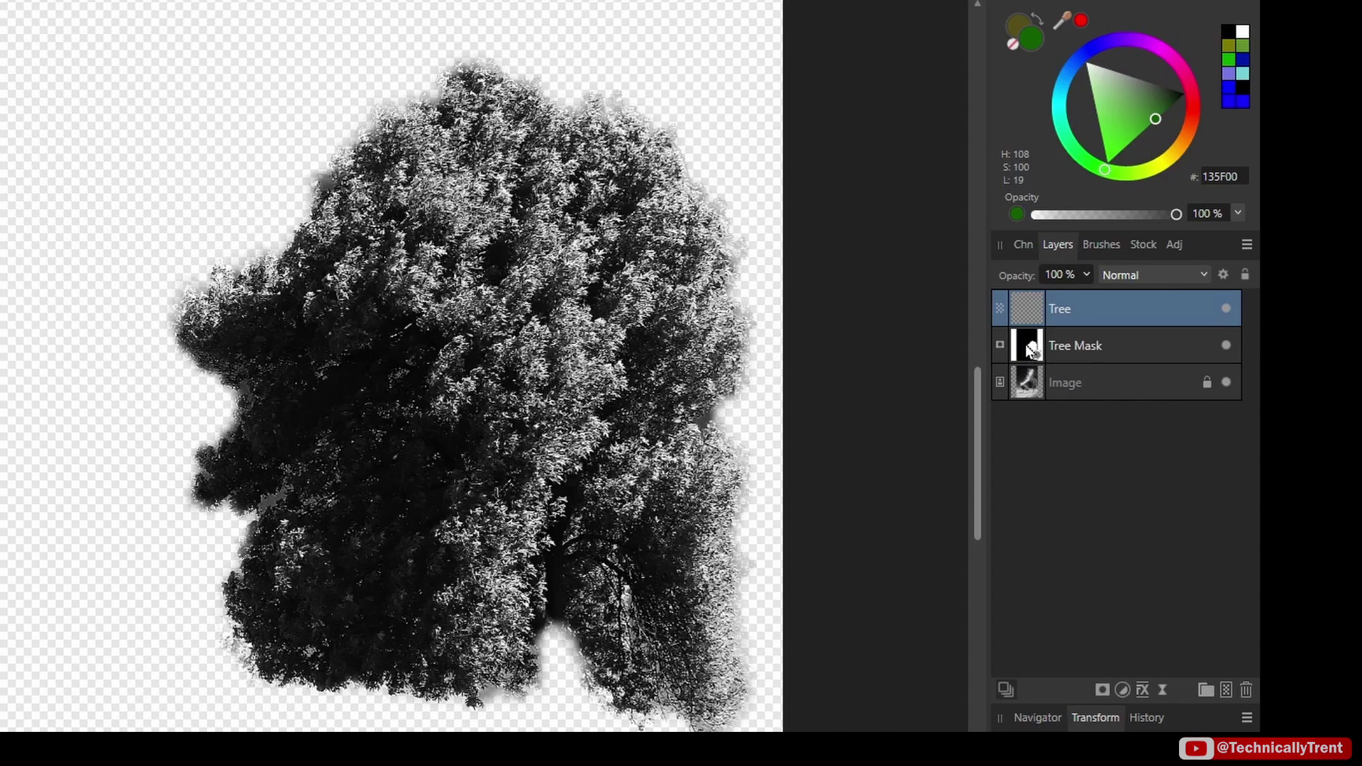
left_click_drag(1024, 344, 1069, 313)
mouse_move(754, 219)
left_mouse_down()
mouse_move(574, 245)
mouse_move(693, 142)
mouse_move(630, 138)
mouse_move(441, 234)
mouse_move(408, 188)
mouse_move(467, 90)
mouse_move(528, 62)
mouse_move(274, 245)
mouse_move(190, 411)
mouse_move(288, 308)
mouse_move(382, 275)
mouse_move(507, 388)
mouse_move(335, 427)
mouse_move(316, 471)
mouse_move(364, 516)
mouse_move(560, 575)
left_mouse_up()
left_click(1000, 313)
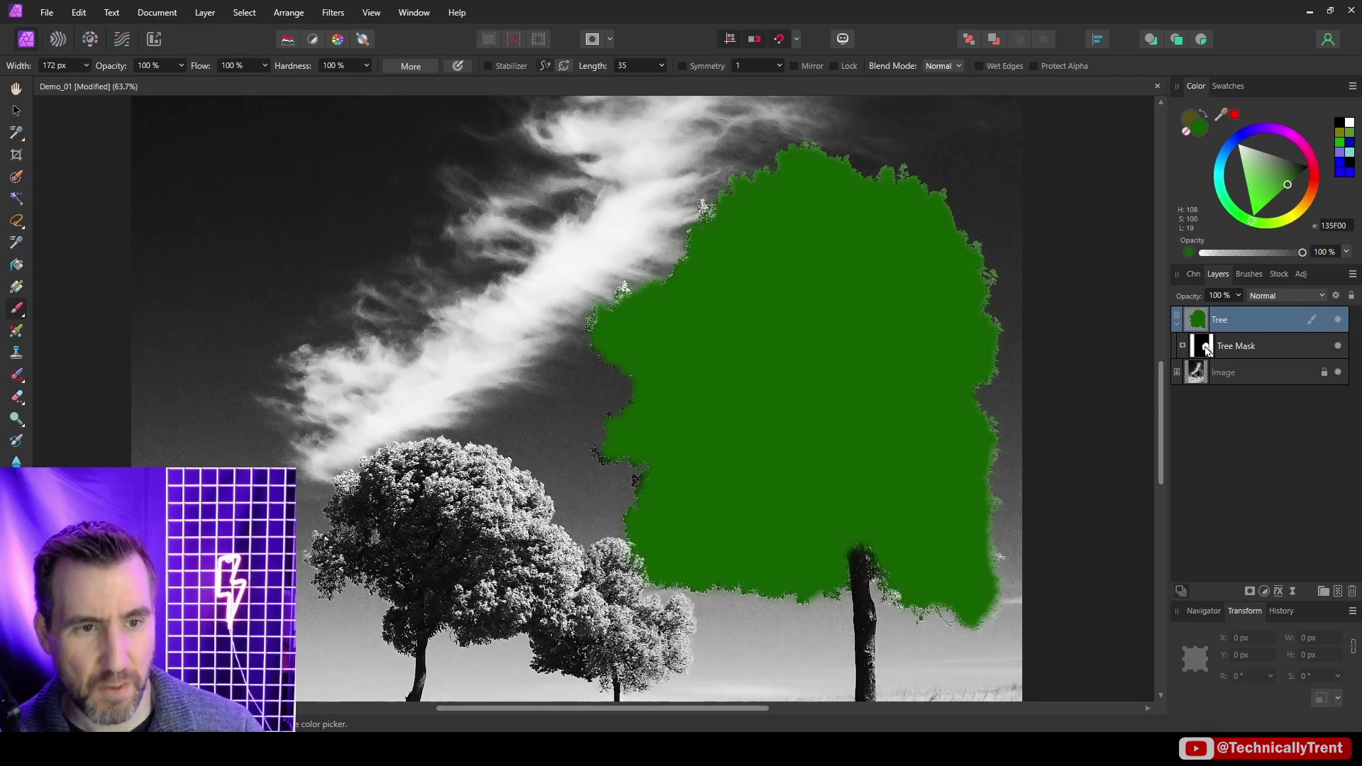
- Select the Tree Mask for editing with a 76 px white brush and inspect the mask in isolation
left_click(1035, 344)
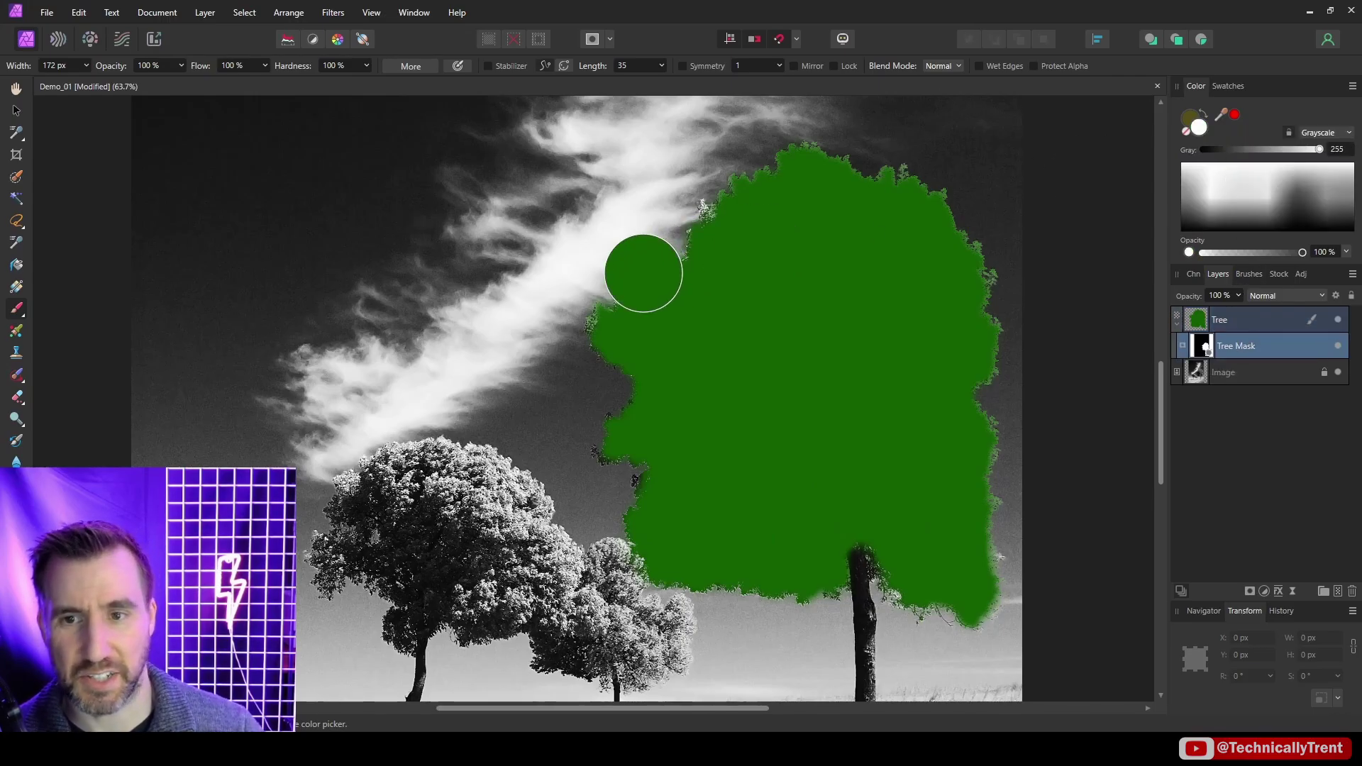
left_click(1202, 346, "alt")
key("bracketleft")
key("bracketleft")
key("bracketleft")
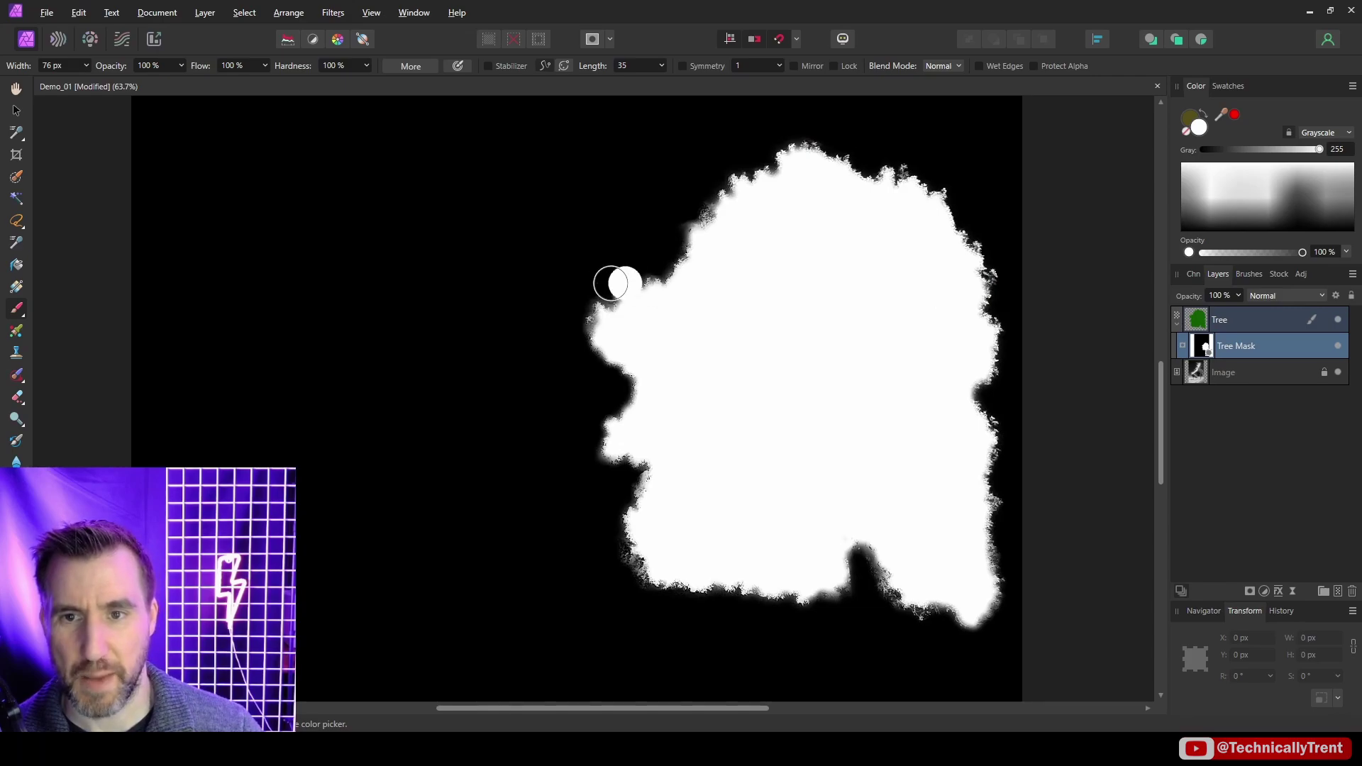
left_click(1206, 348, "alt")
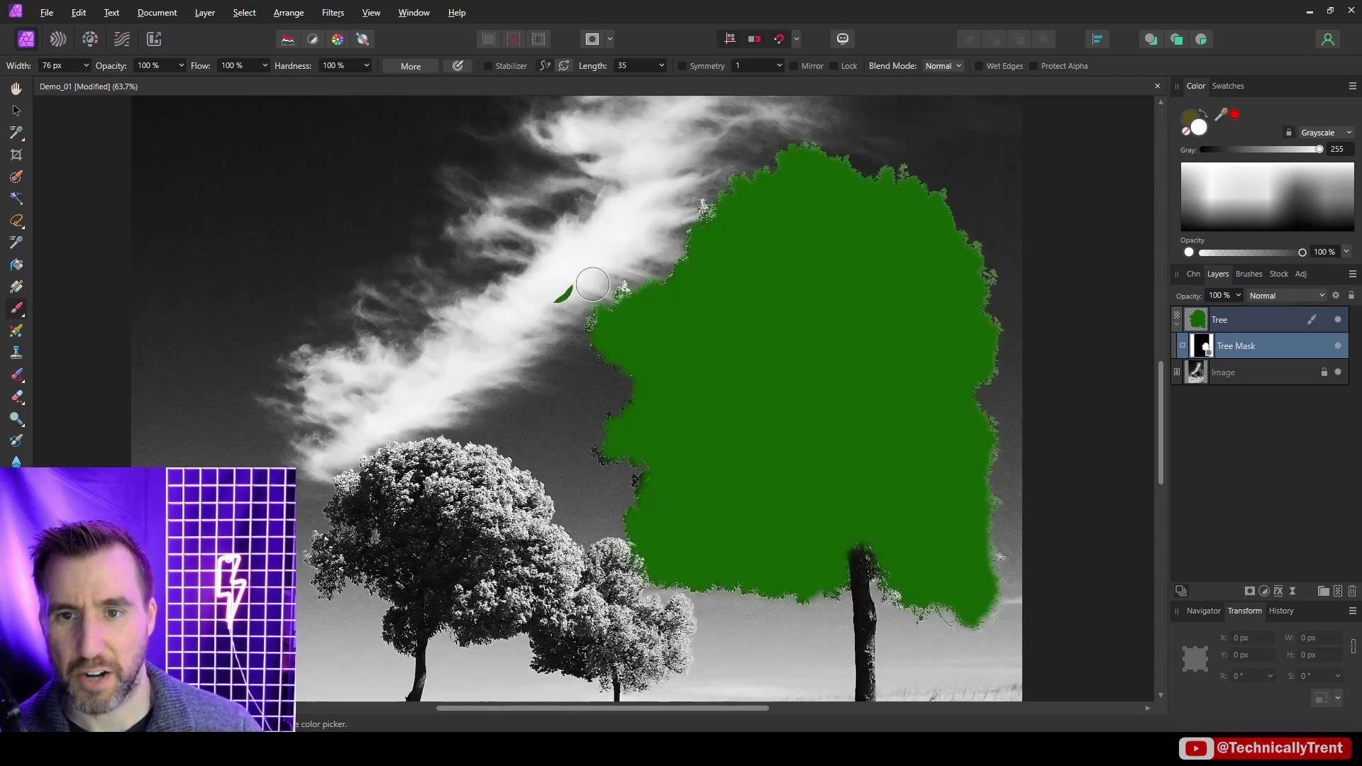
- Paint white on the Tree Mask with a 21 px brush to fill the speckled gaps along the foliage's upper-left edge
scroll(703, 186, "up", 5)
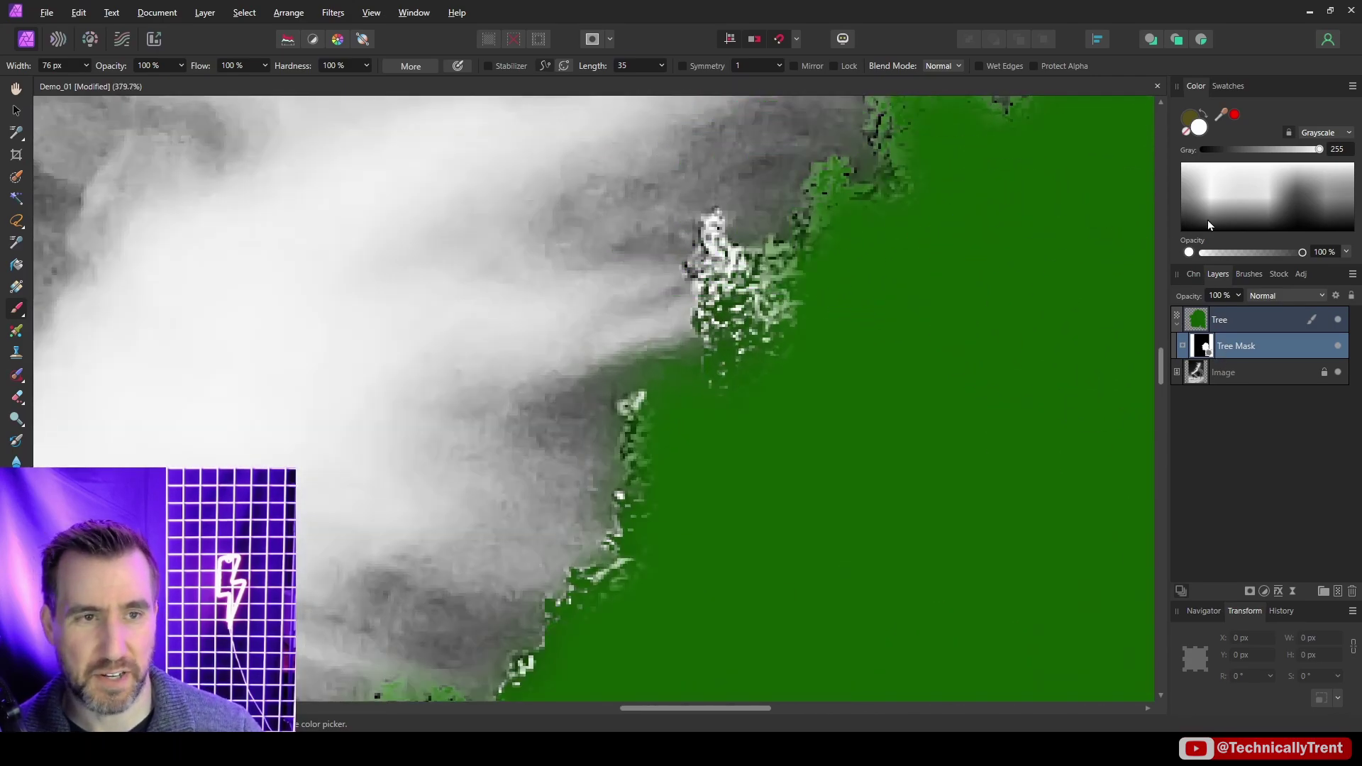
key("bracketleft")
key("bracketleft")
key("bracketleft")
key("bracketleft")
key("bracketleft")
left_click_drag(724, 313, 839, 201)
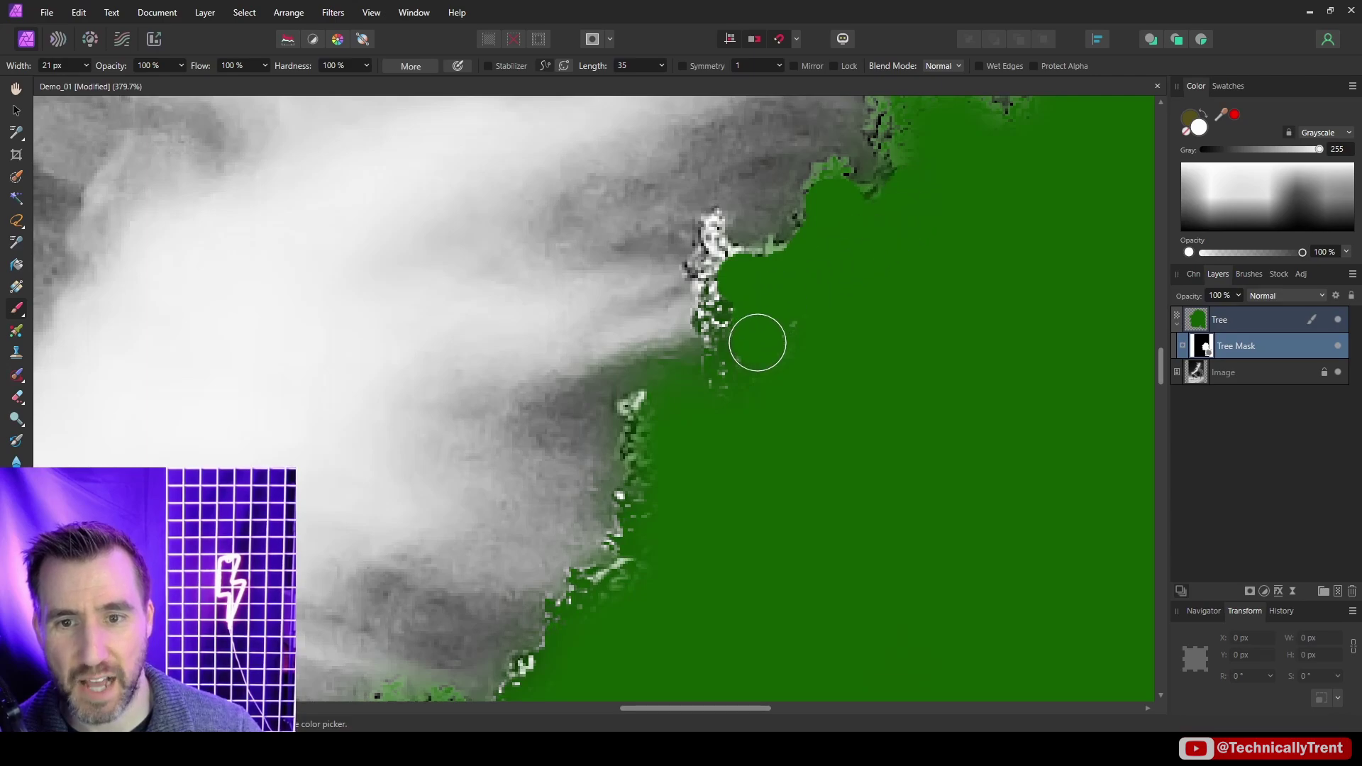
mouse_move(725, 317)
left_mouse_down()
mouse_move(717, 265)
mouse_move(714, 292)
mouse_move(773, 227)
left_mouse_up()
- Refine the Tree Mask farther down the foliage's left edge with an 11 px white brush
key("bracketleft")
key("bracketleft")
mouse_move(633, 572)
left_mouse_down()
mouse_move(611, 620)
mouse_move(693, 292)
left_mouse_up()
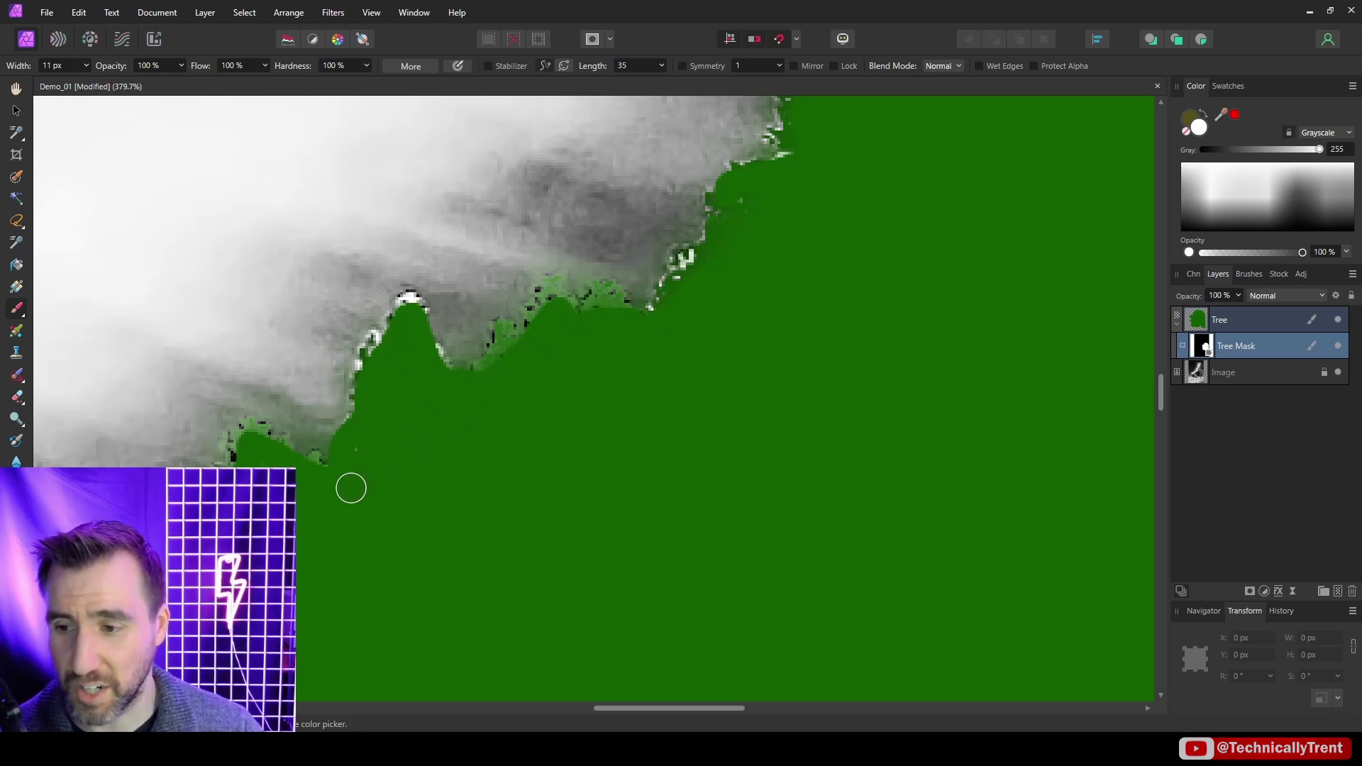
left_click_drag(351, 488, 410, 400)
left_click_drag(298, 389, 267, 465)
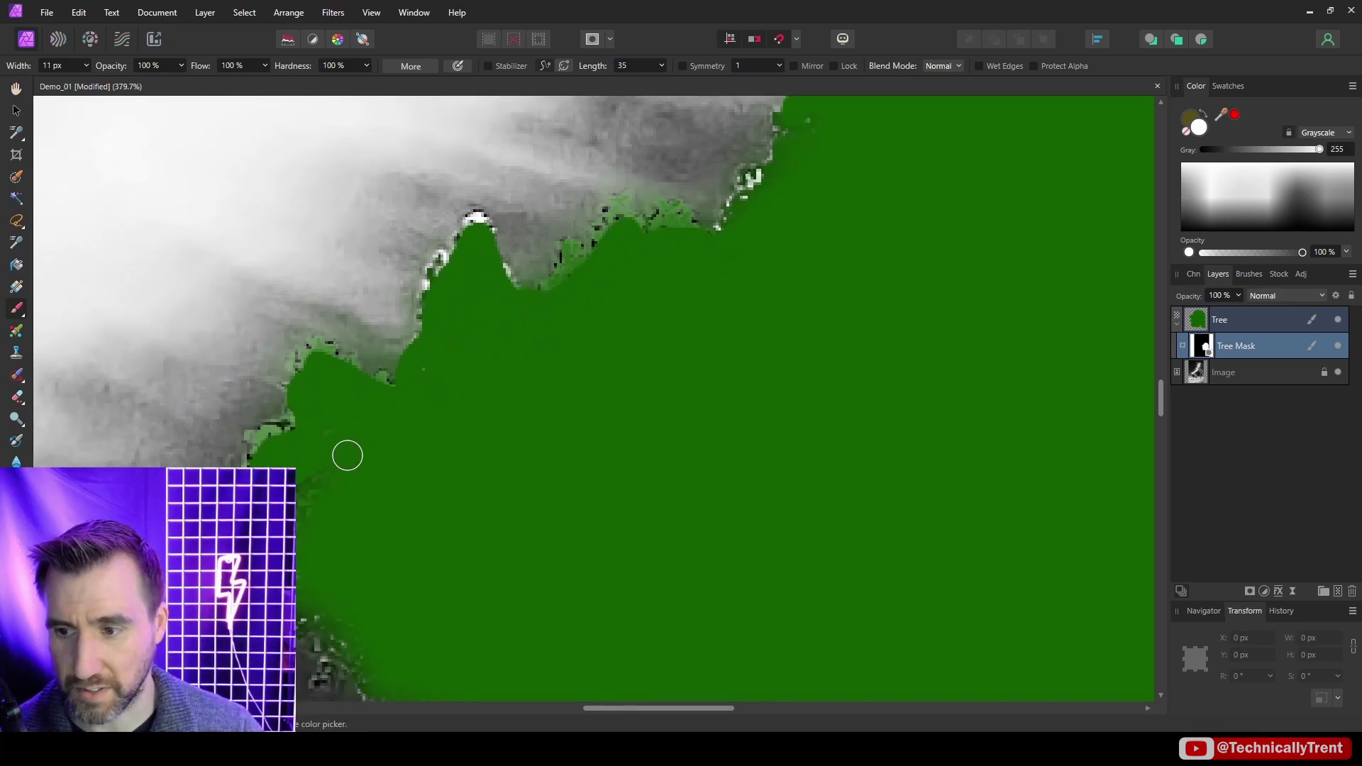
- Set the Tree layer's blend mode to Hard Light
scroll(820, 341, "down", 6)
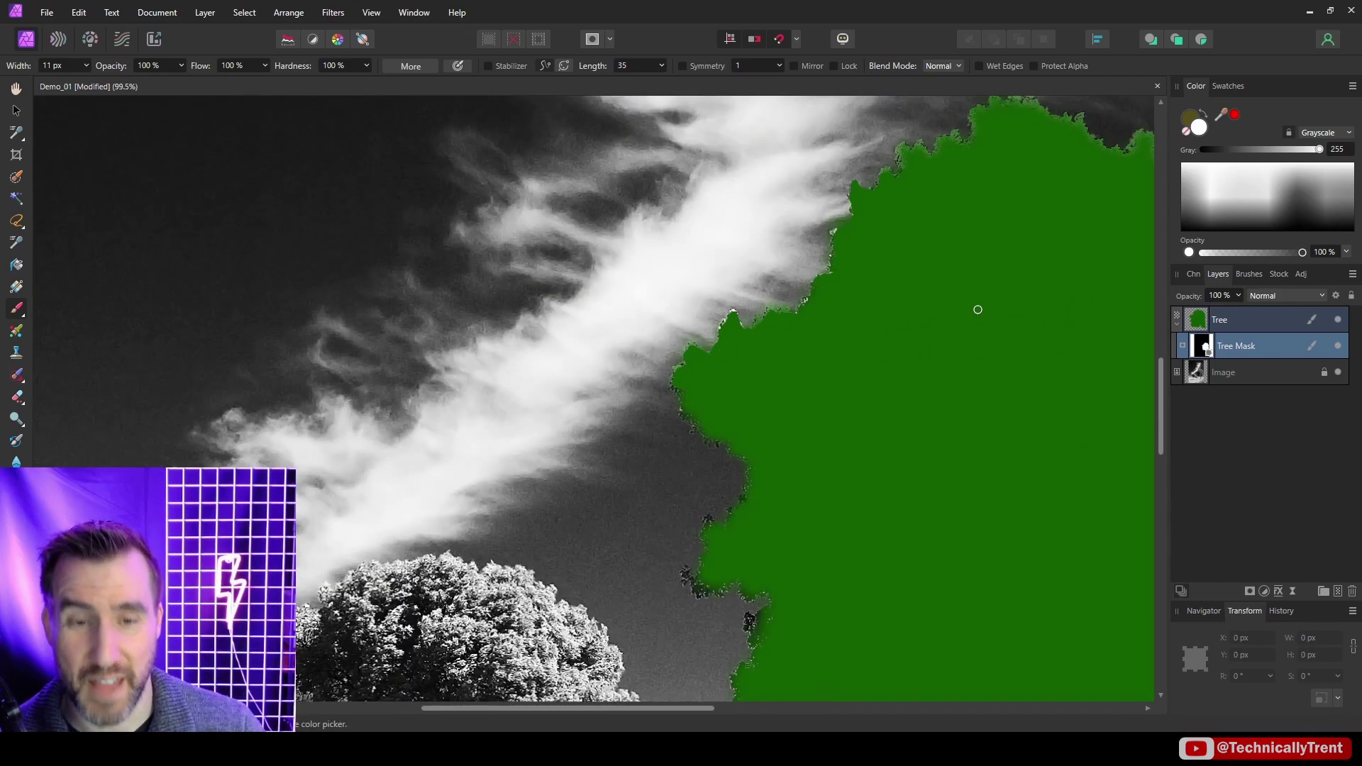
scroll(978, 310, "down", 2)
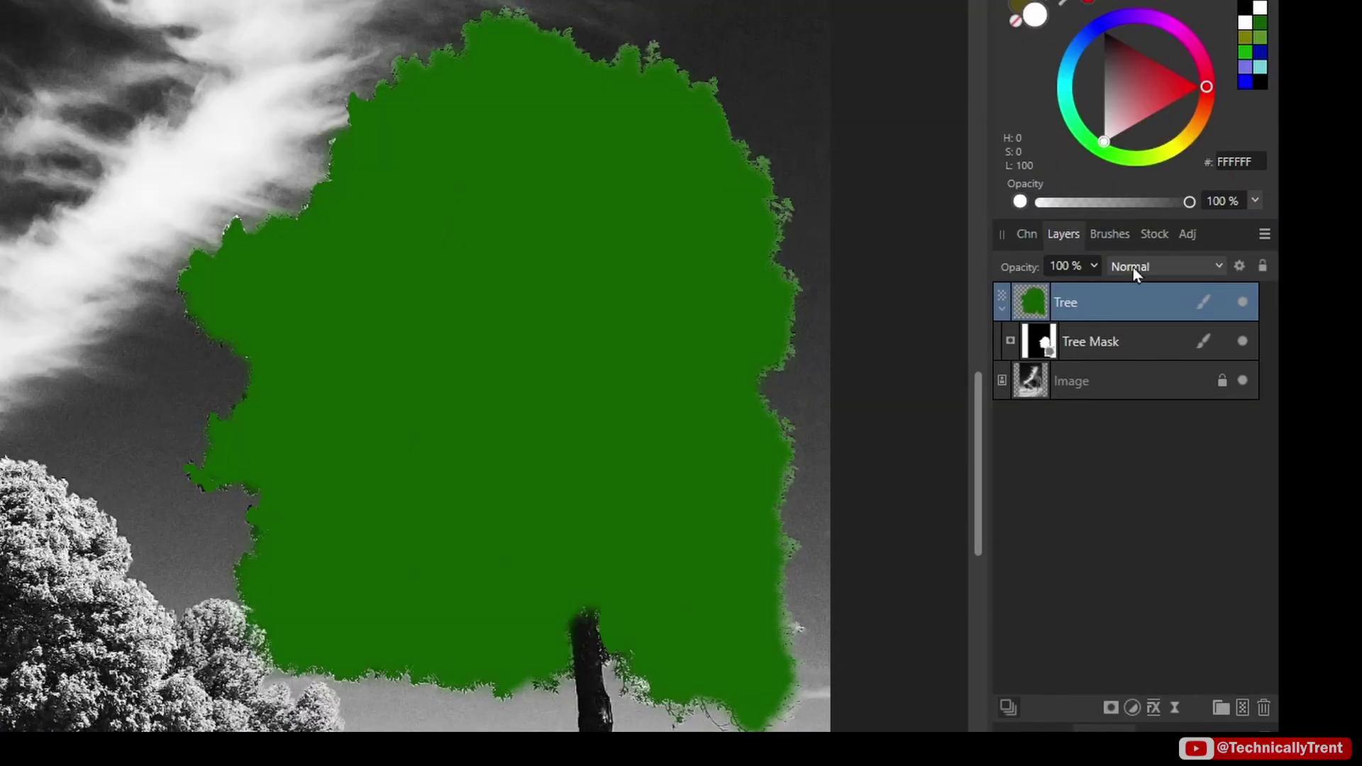
left_click(1134, 267)
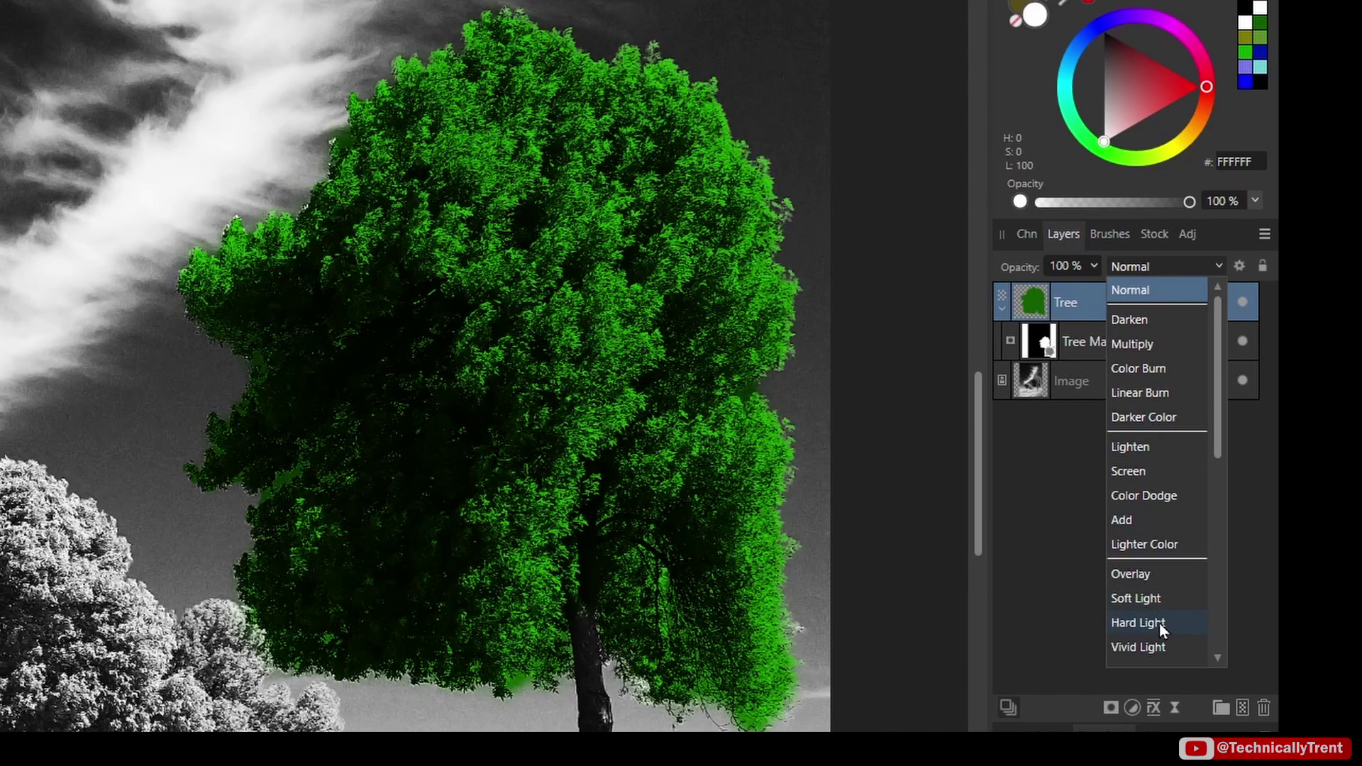
left_click(1150, 622)
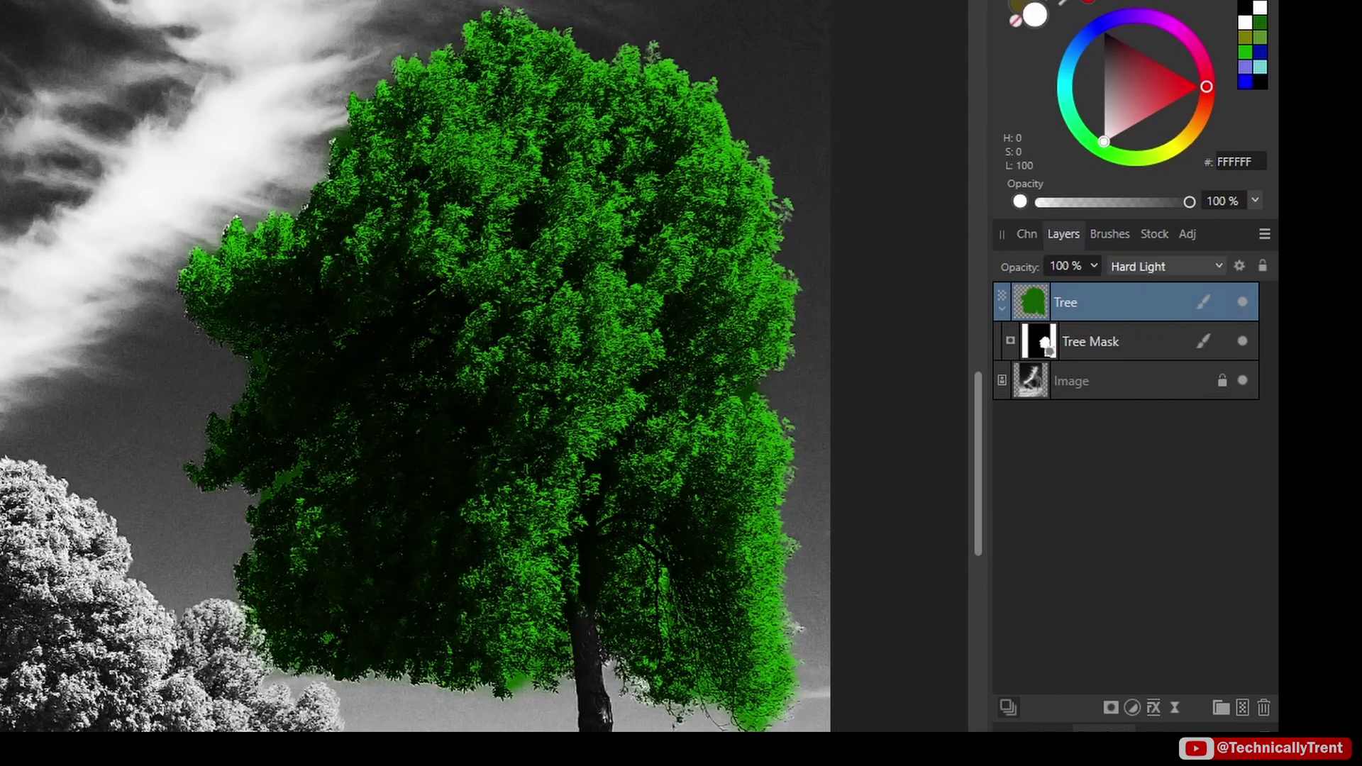
- Paint olive 4C4D0A over the tree's foliage with a Basic brush at 340 px and 25% hardness, and blend the colors with the Smudge tool
left_click(1112, 234)
left_click(1062, 265)
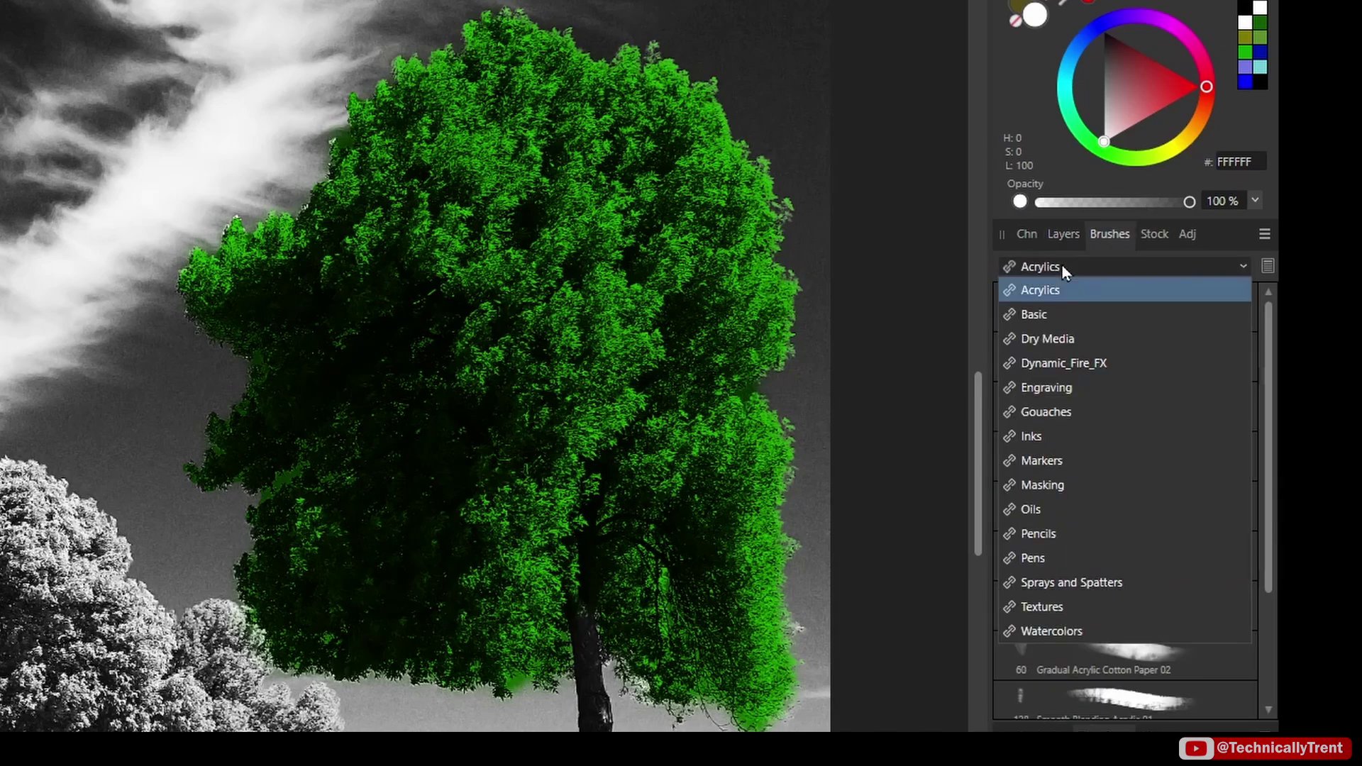
left_click(1045, 312)
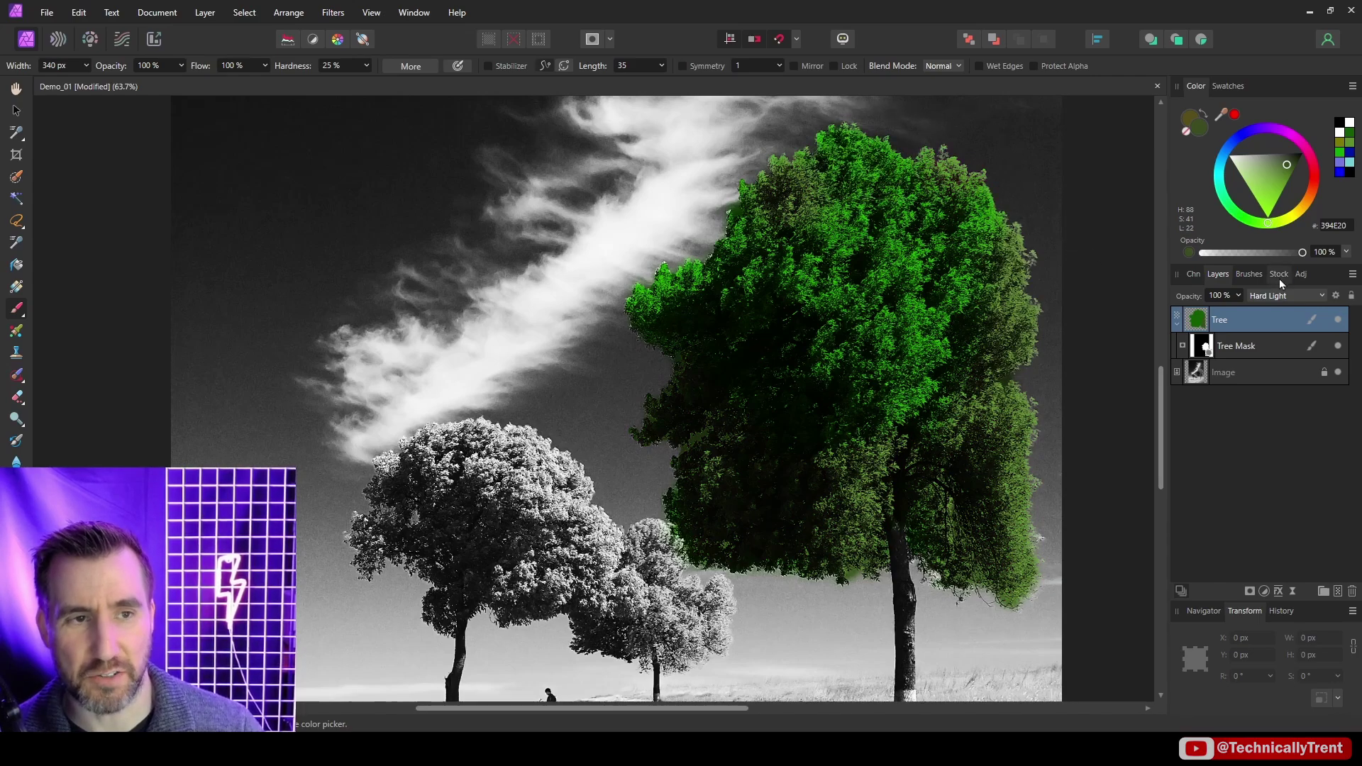
left_click(1281, 226)
left_click(1288, 217)
mouse_move(961, 308)
left_mouse_down()
mouse_move(992, 318)
mouse_move(992, 372)
mouse_move(811, 248)
mouse_move(955, 327)
mouse_move(824, 321)
mouse_move(695, 291)
mouse_move(624, 319)
left_mouse_up()
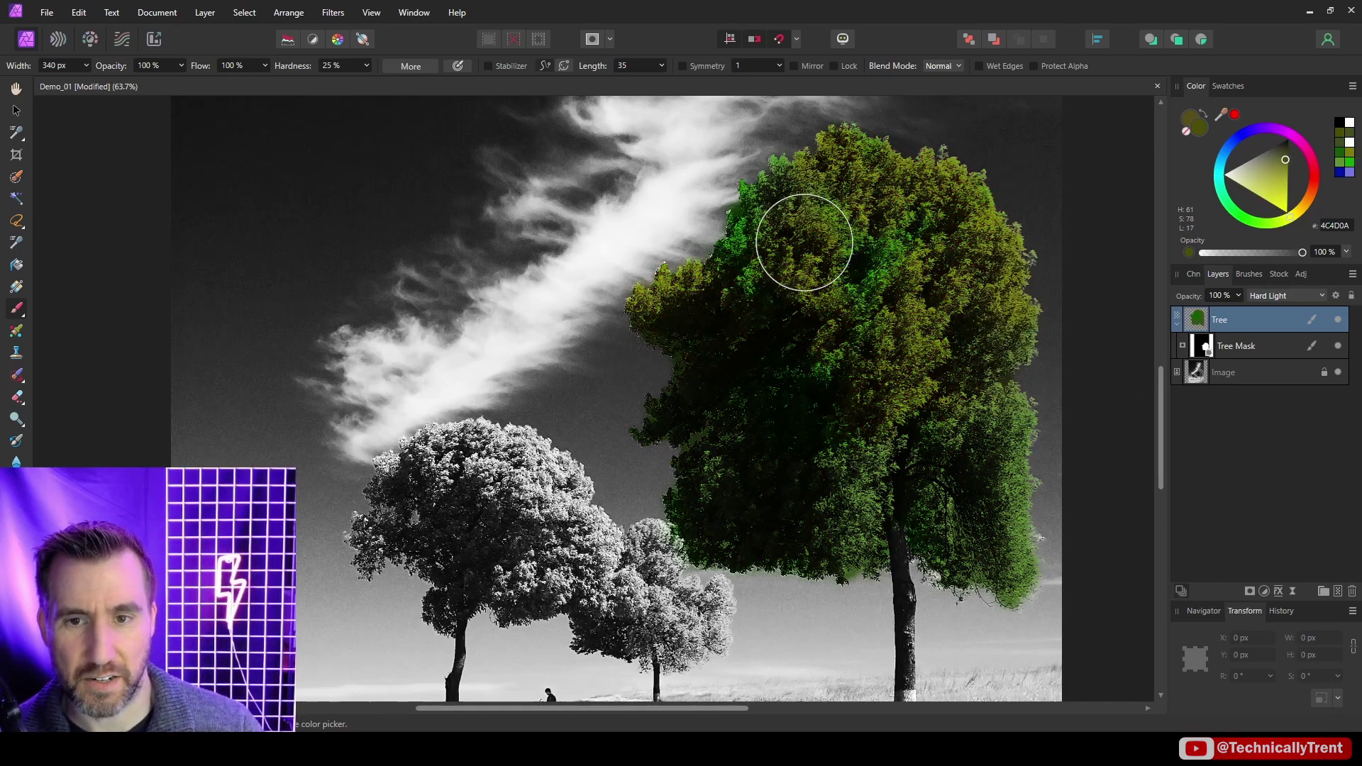
key("r")
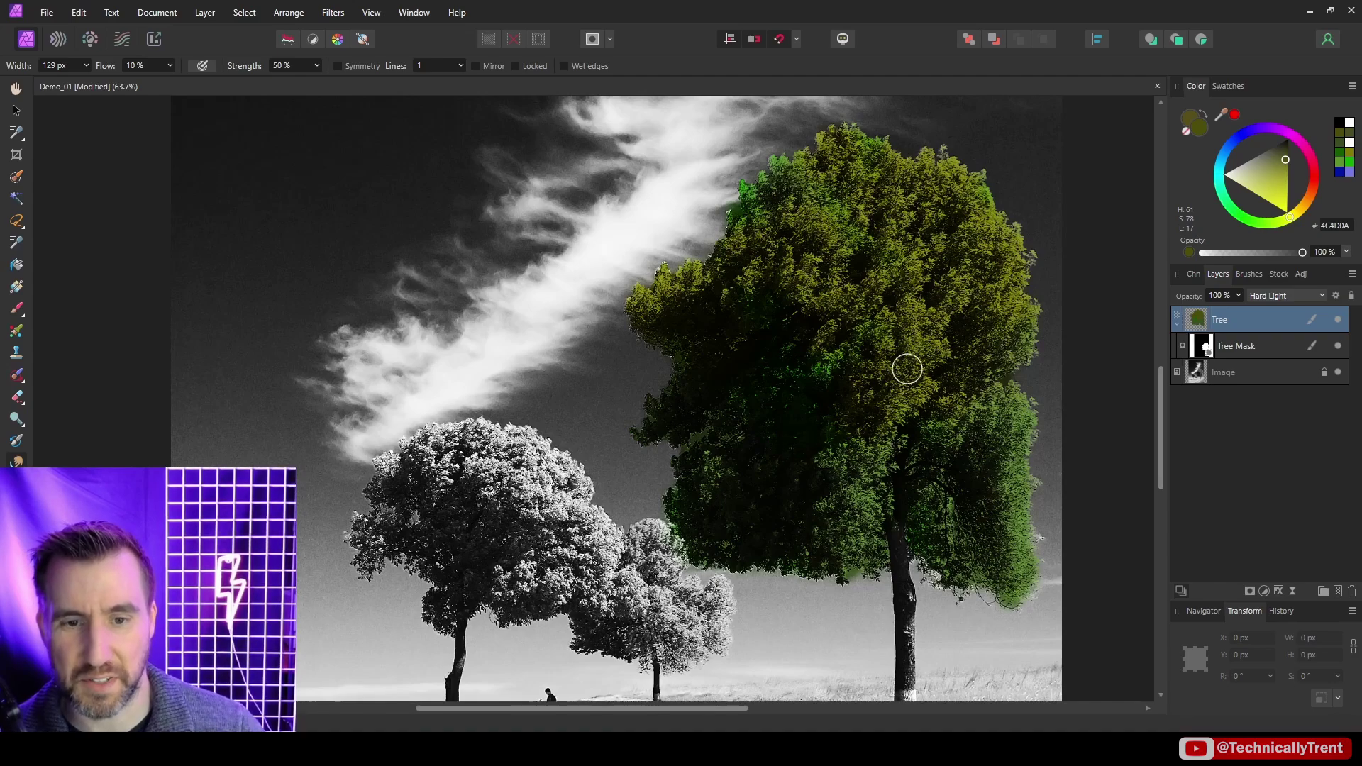
scroll(934, 328, "down", 2)
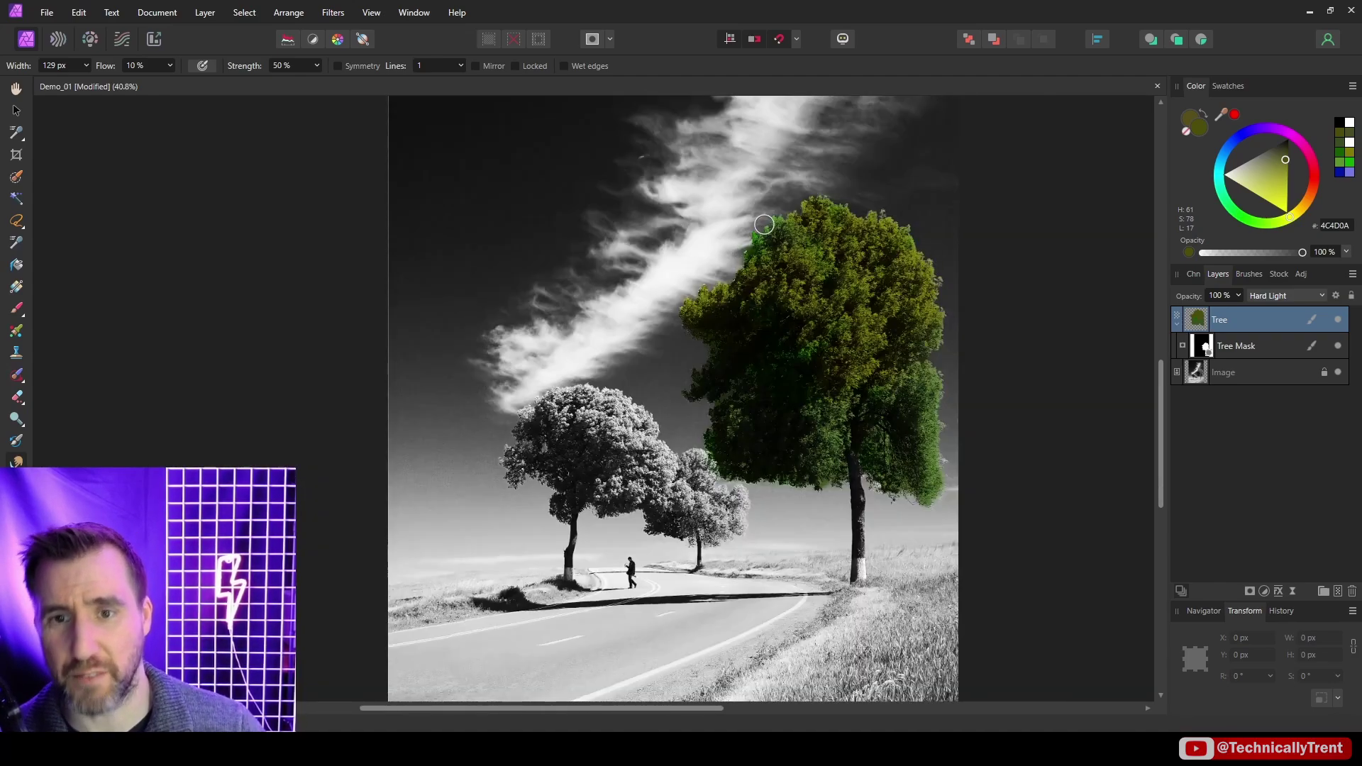
- Select the grass beside and beyond the road with the Selection Brush, using 35 px and 16 px widths around the tree trunks
key("b")
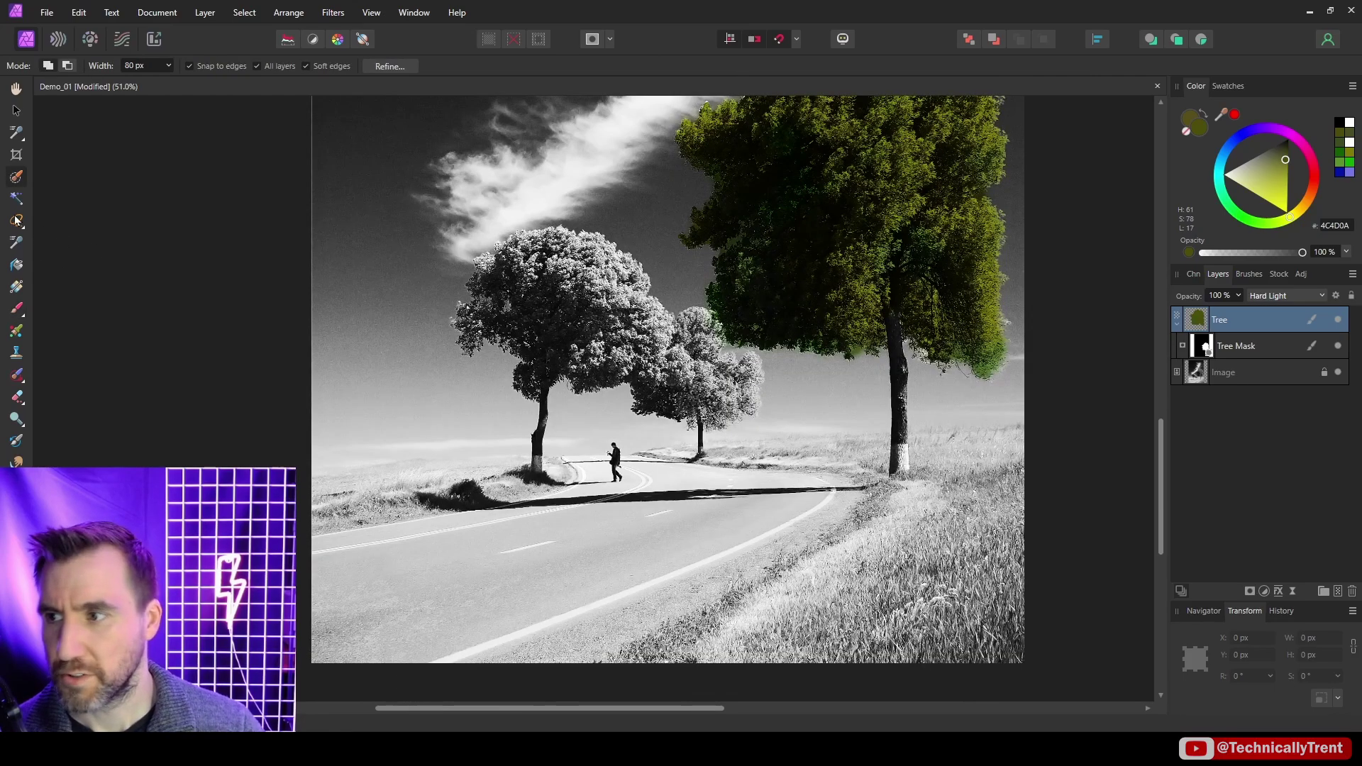
mouse_move(877, 534)
left_mouse_down()
mouse_move(781, 581)
mouse_move(694, 657)
mouse_move(745, 603)
mouse_move(949, 546)
left_mouse_up()
scroll(949, 546, "up", 5, "ctrl")
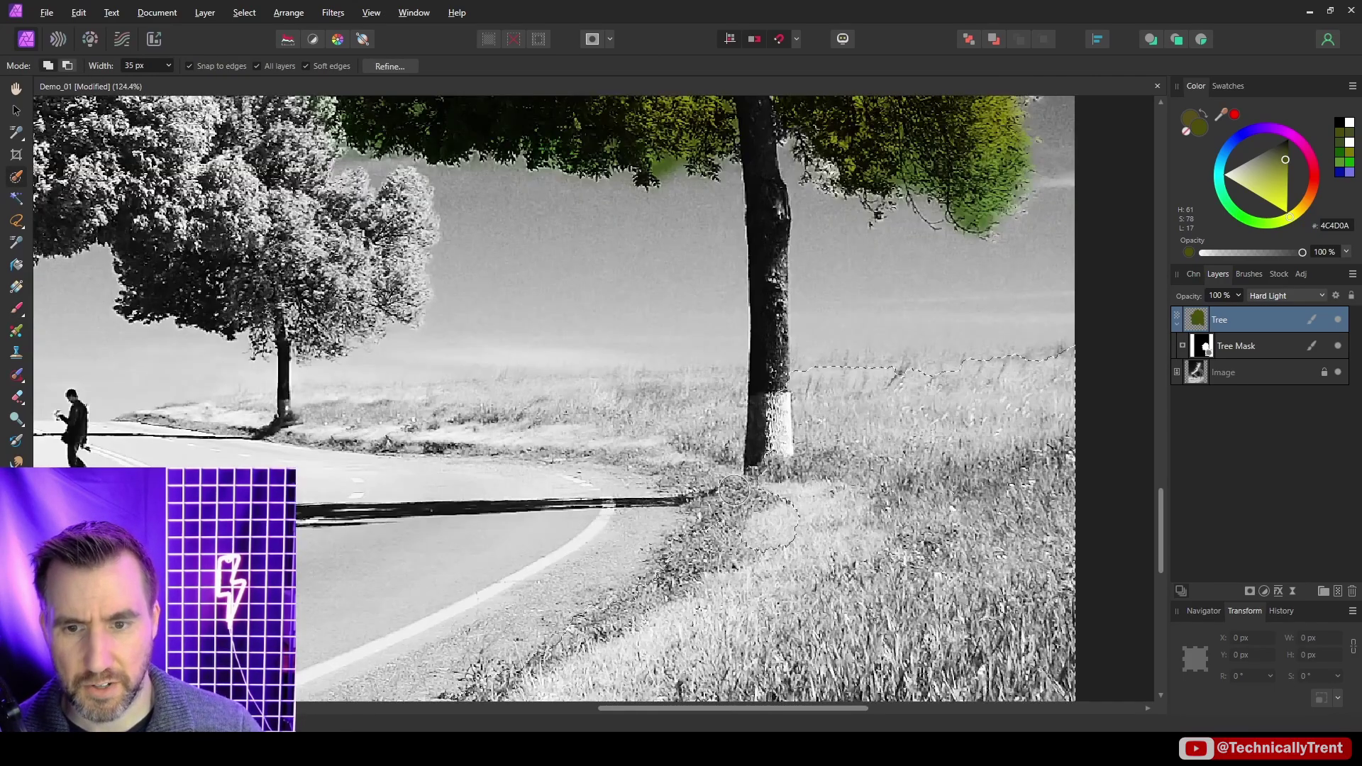
key("bracketleft")
key("bracketleft")
key("bracketleft")
mouse_move(692, 419)
left_mouse_down()
mouse_move(667, 440)
mouse_move(681, 398)
mouse_move(770, 413)
left_mouse_up()
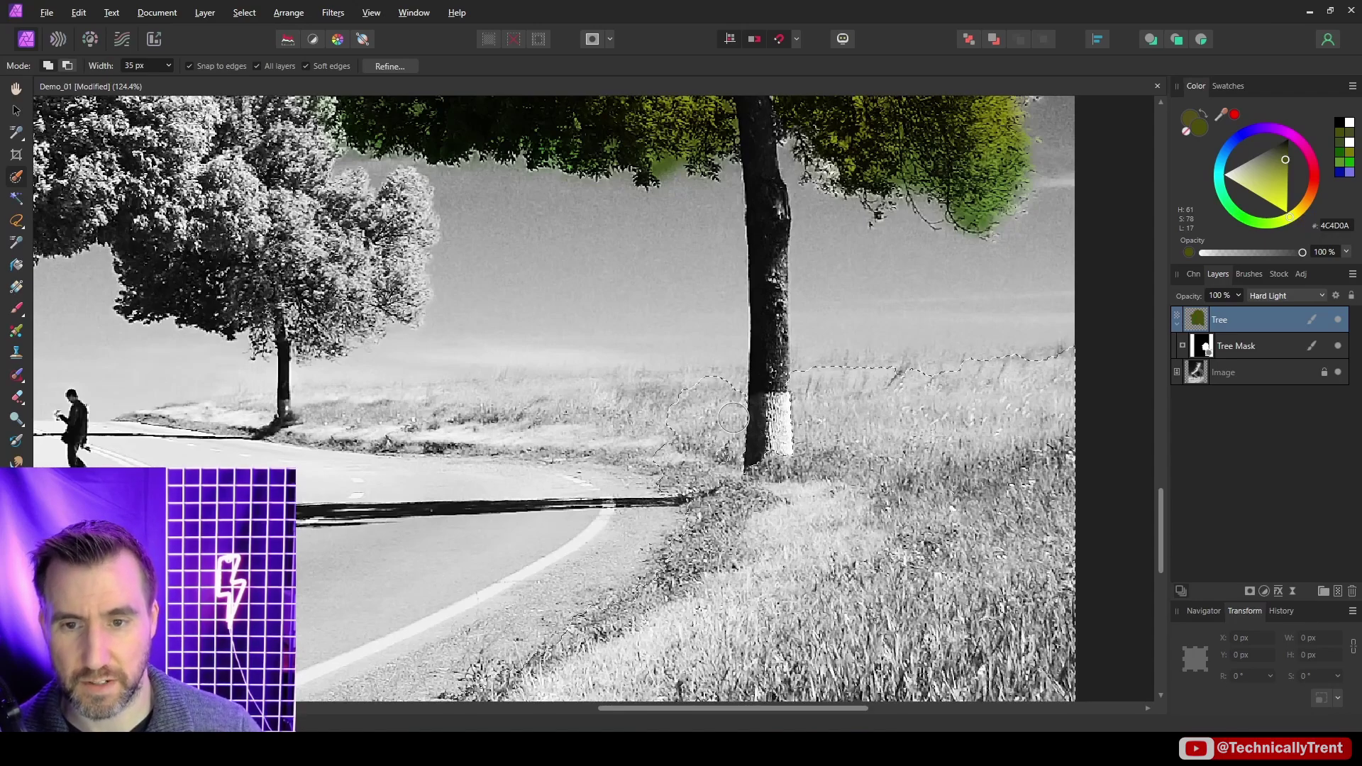
scroll(988, 221, "down", 5)
key("bracketleft")
key("bracketleft")
- Create a mask layer from the grass selection and name it Grass Mask
left_click(1246, 589)
double_click(1248, 328)
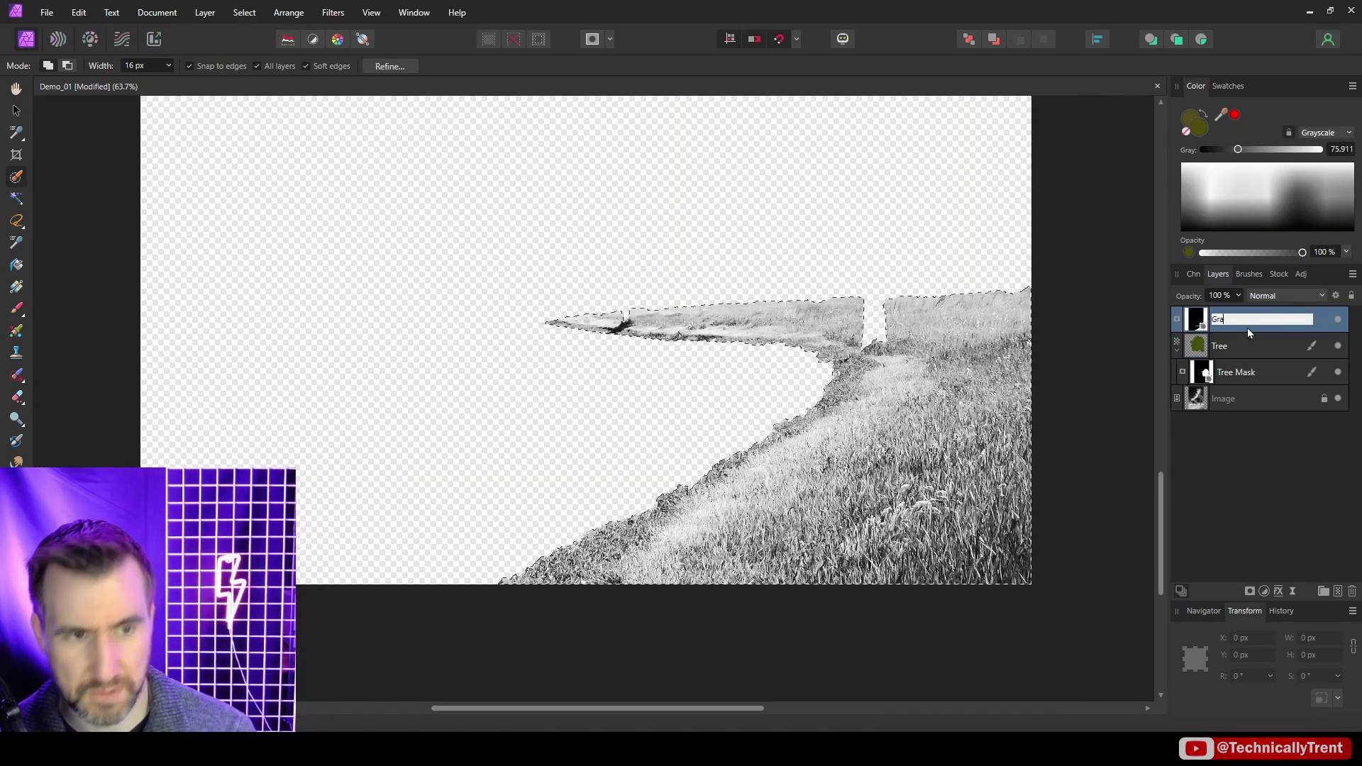
type("Grass Mask")
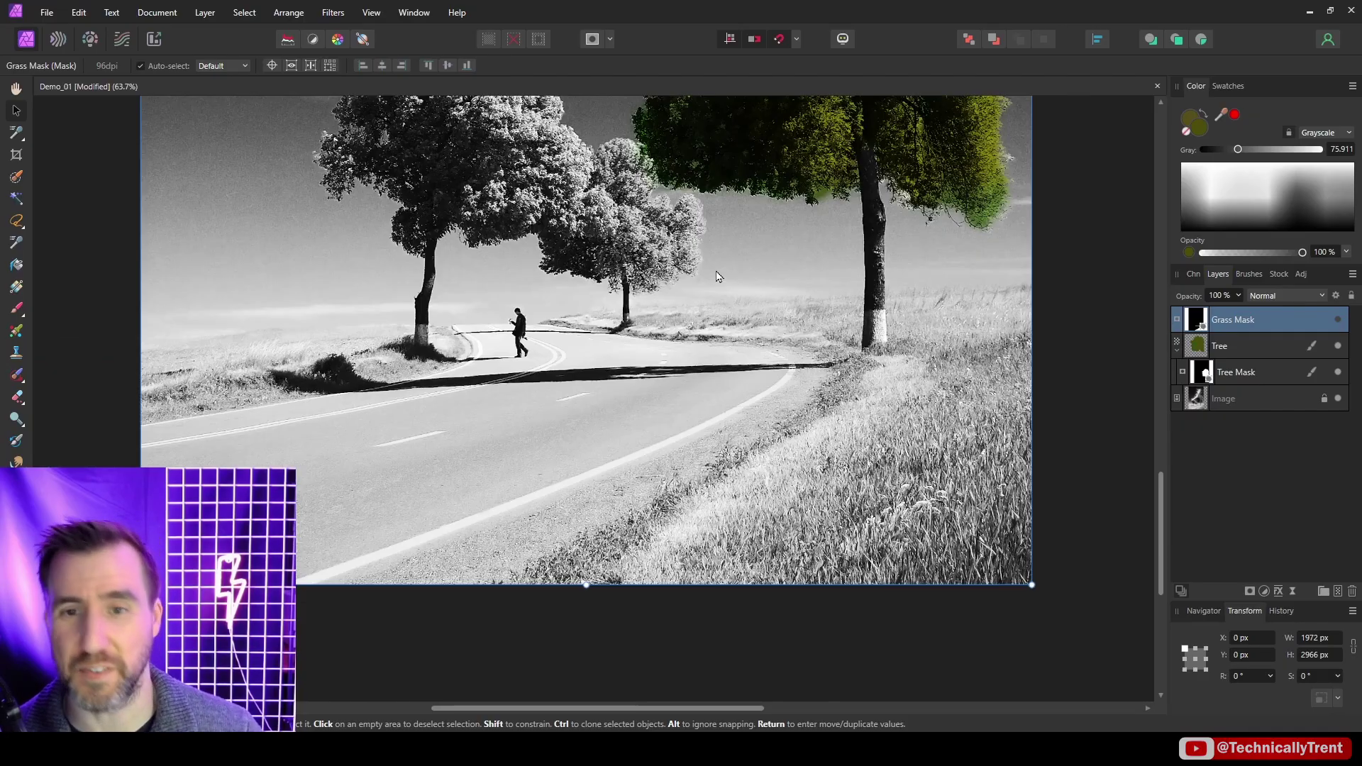
- Place the image Grass_Reference.png into the document
left_click(46, 13)
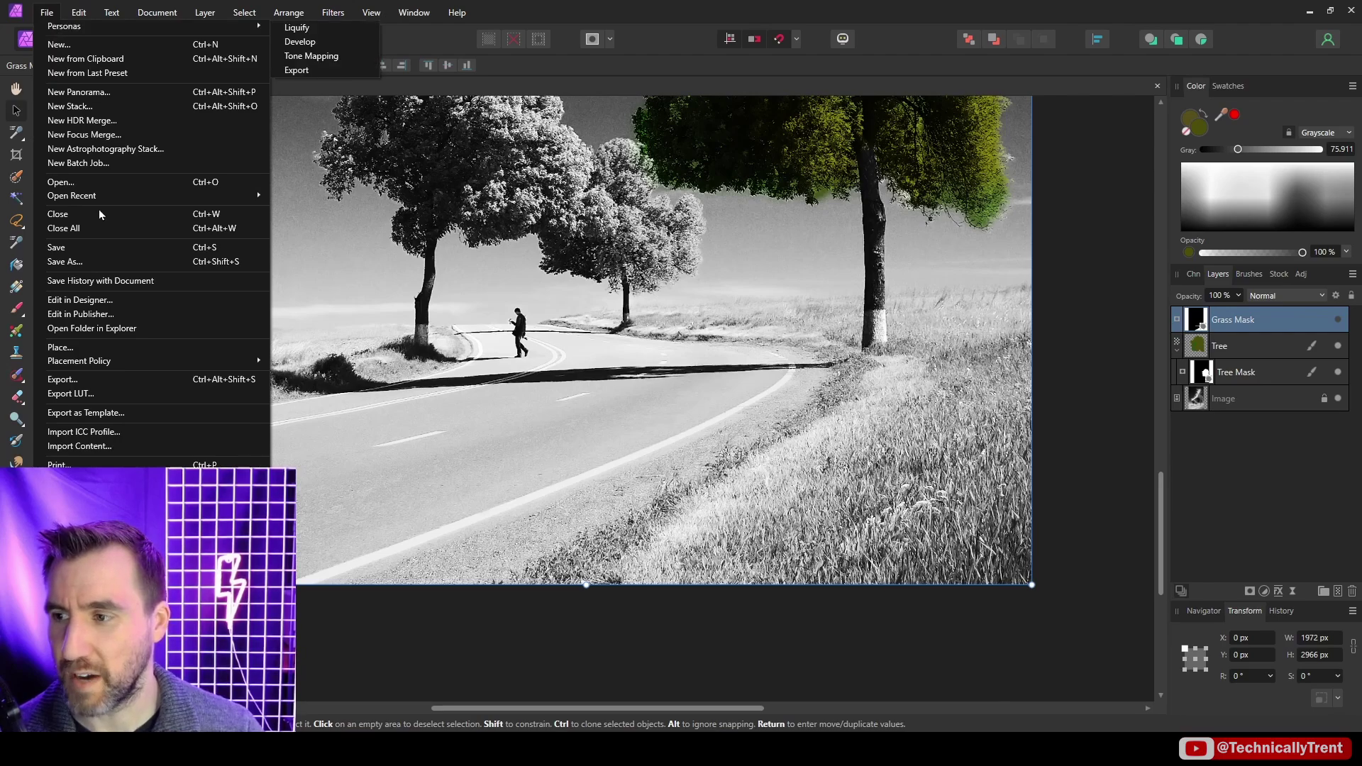
left_click(119, 349)
scroll(604, 397, "down", 1)
left_click(596, 440)
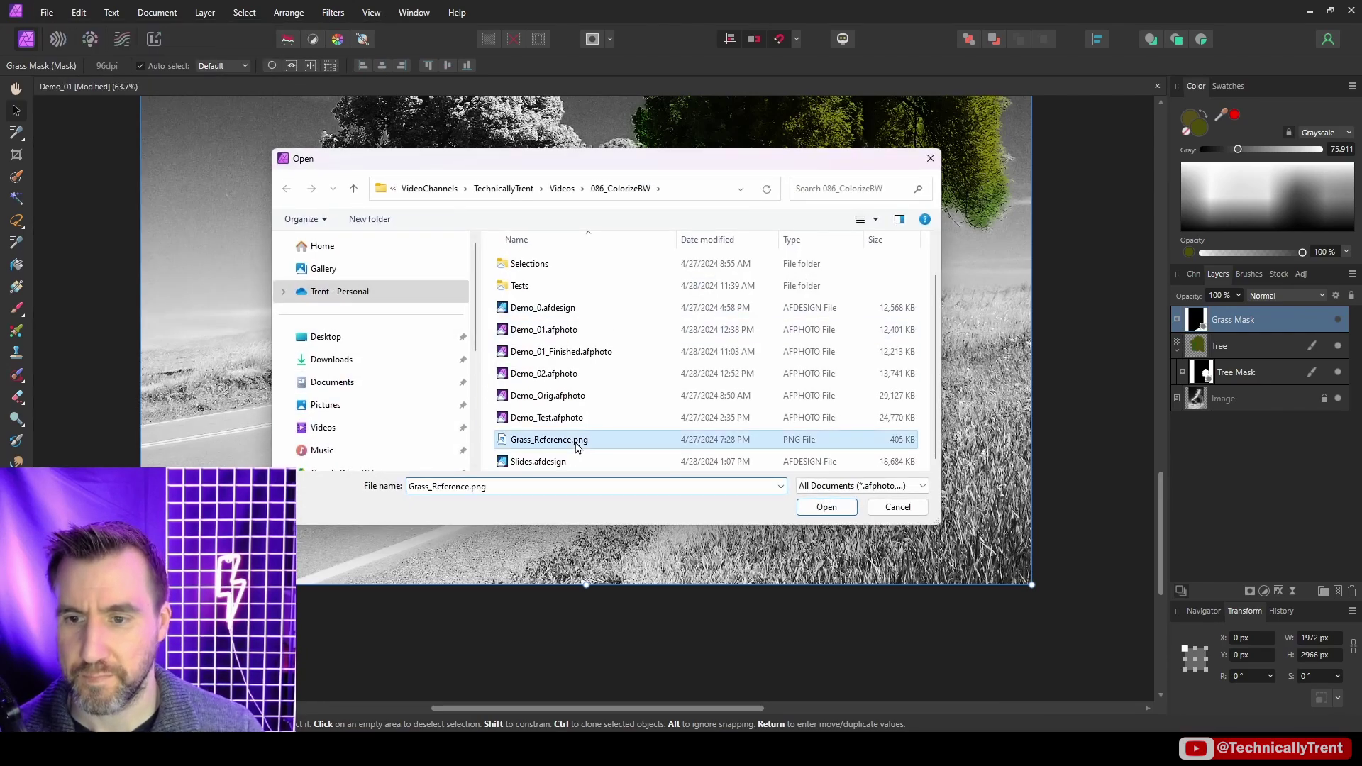
left_click(826, 507)
left_click(577, 325)
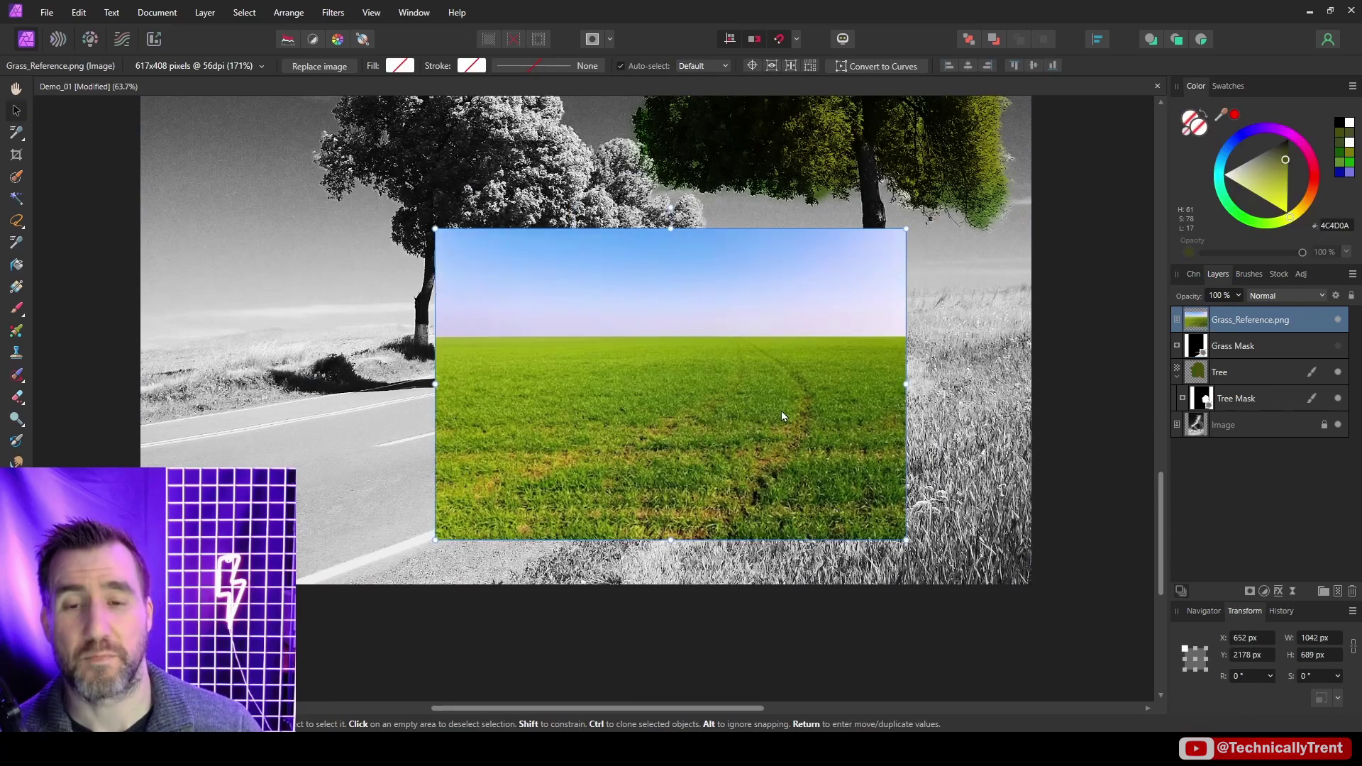
- Move and enlarge the grass reference image to about 1755 × 1160 px so it covers the grass area beside the road
left_click_drag(782, 416, 742, 356)
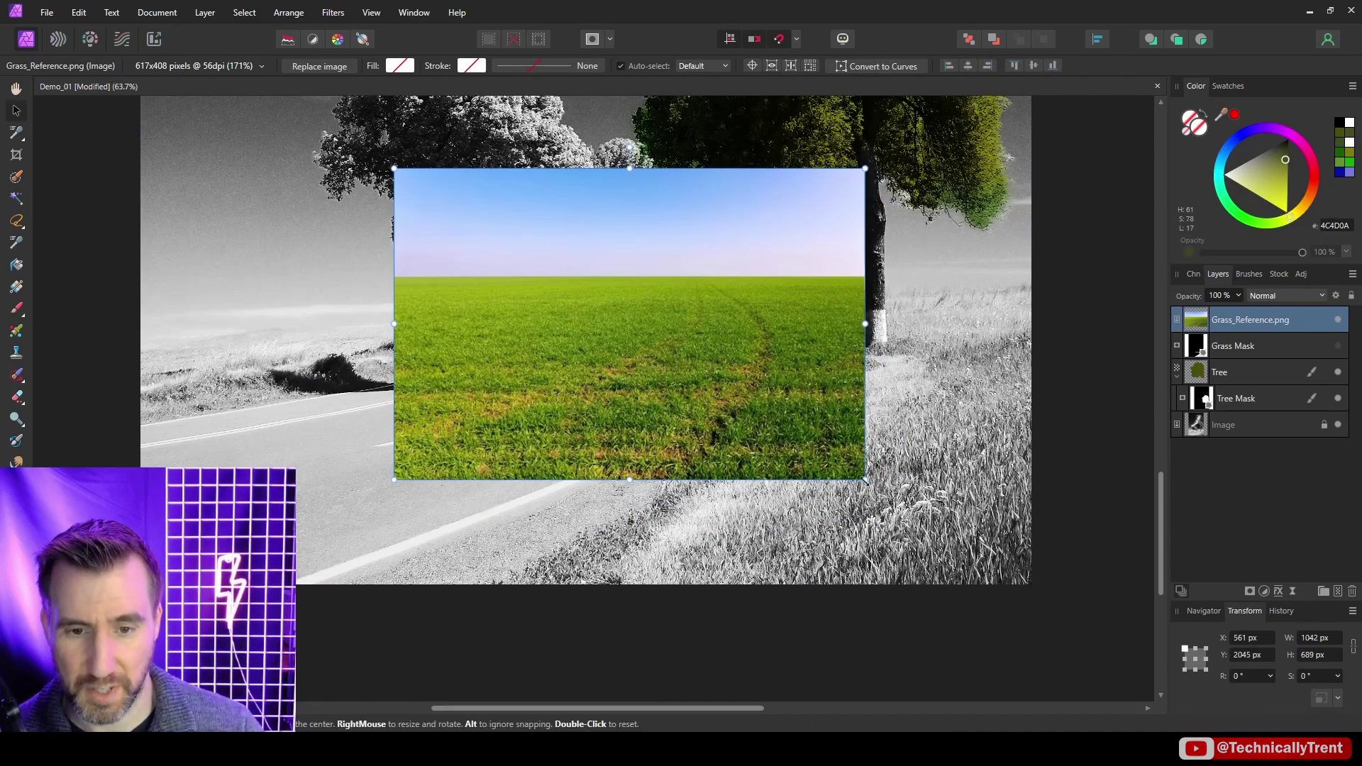
left_click_drag(865, 479, 1043, 584)
scroll(803, 386, "down", 3)
left_click_drag(804, 391, 867, 420)
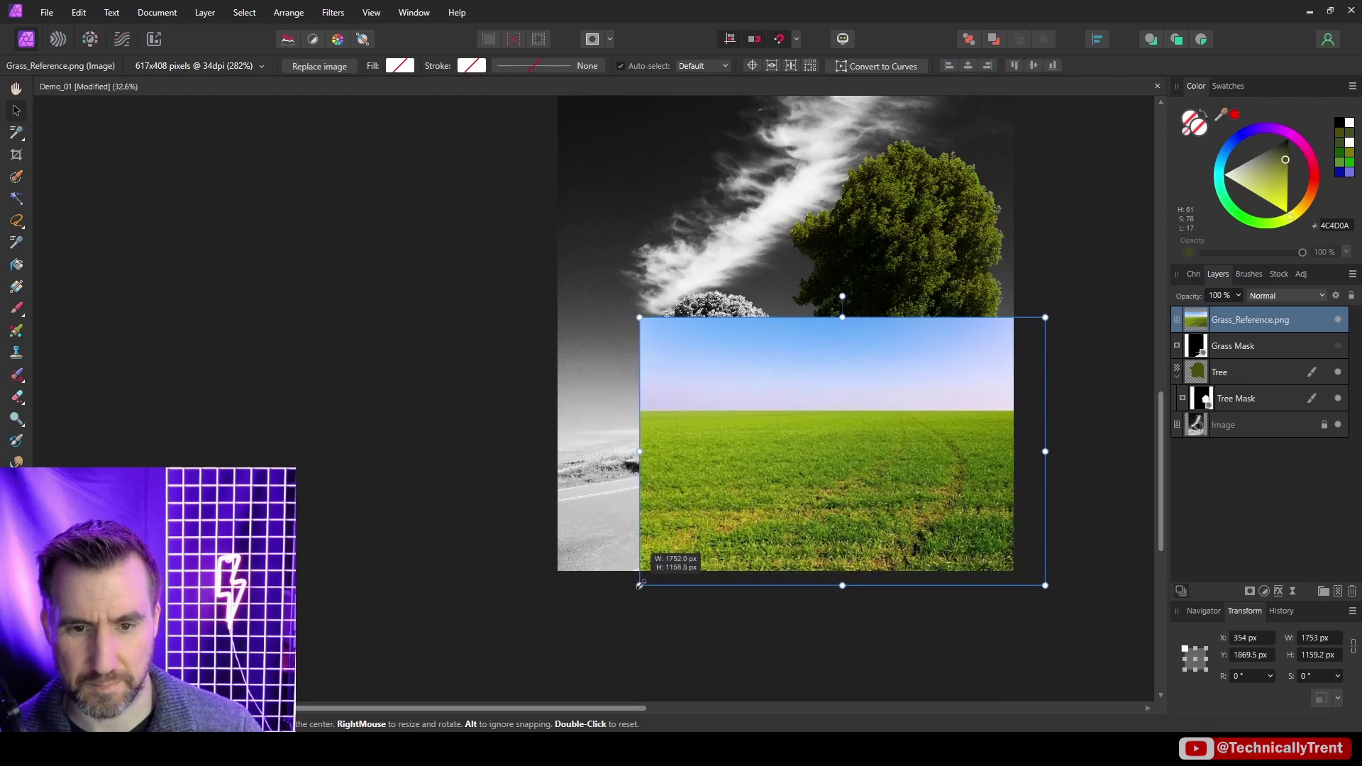
- Nest Grass Mask inside the Grass_Reference.png layer and make the mask visible
left_click(1235, 347)
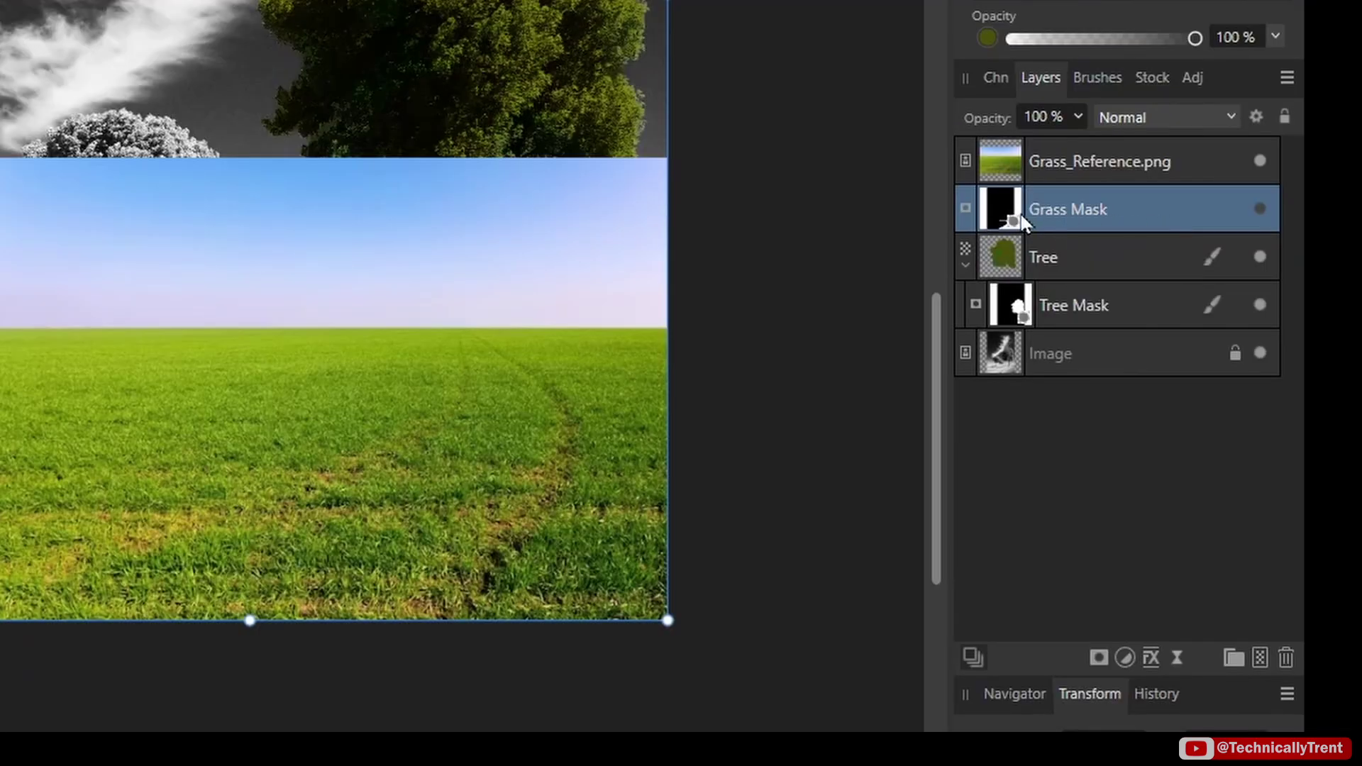
left_click_drag(1013, 219, 1053, 165)
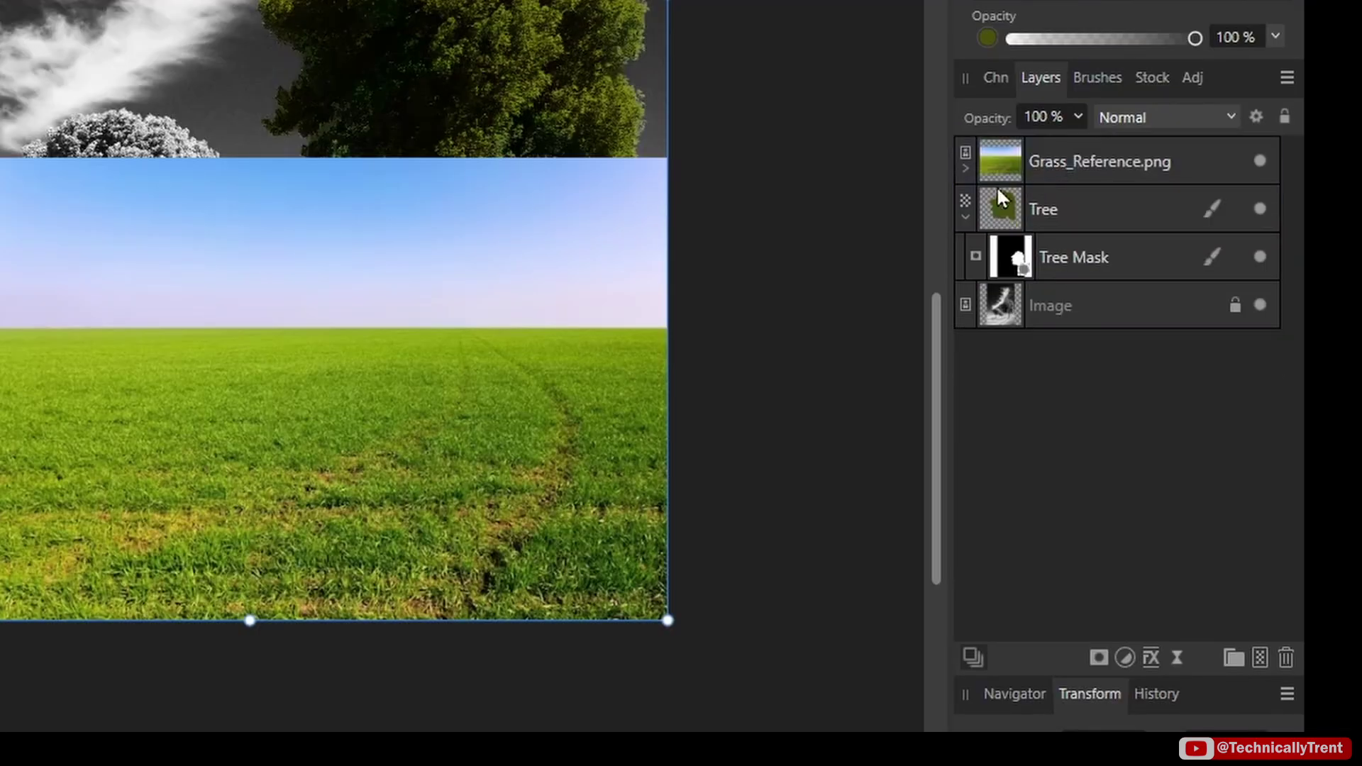
left_click(966, 169)
left_click(1261, 208)
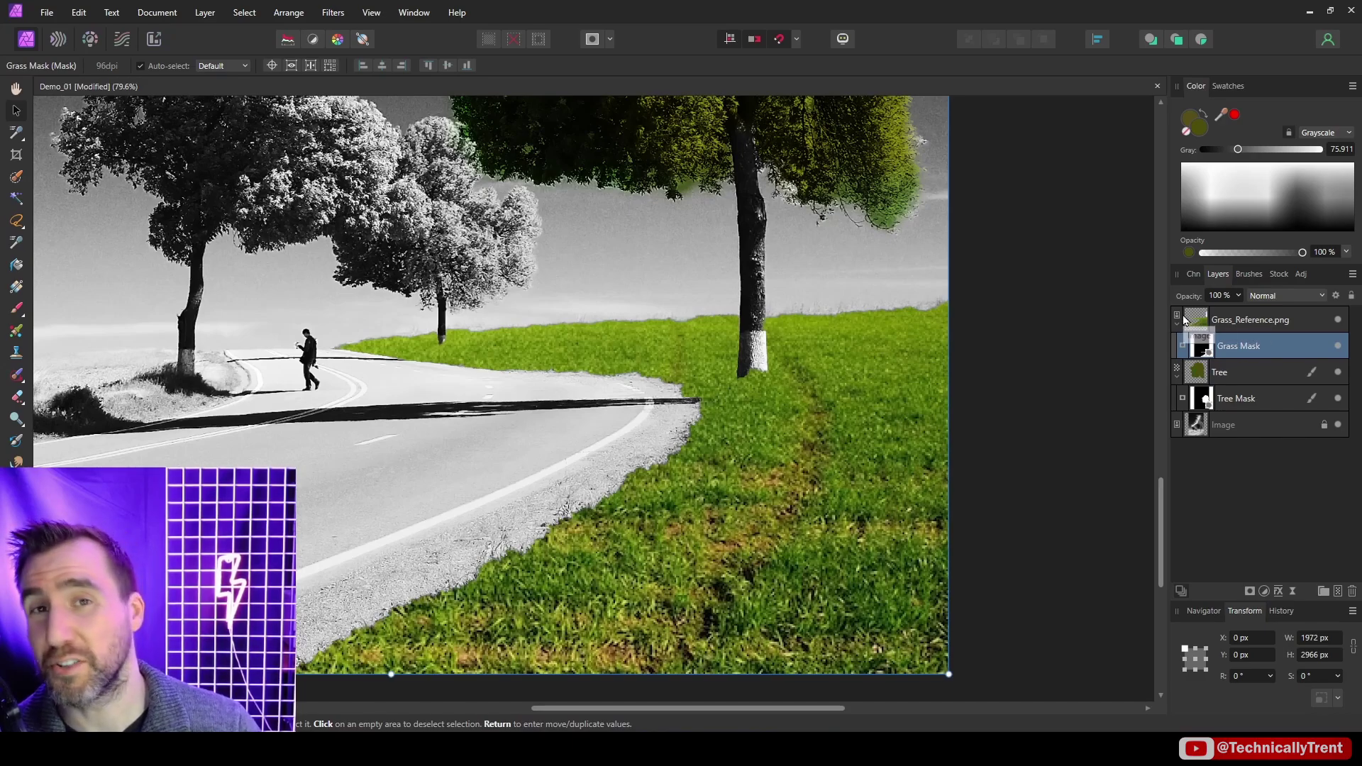
left_click_drag(1184, 320, 1246, 323)
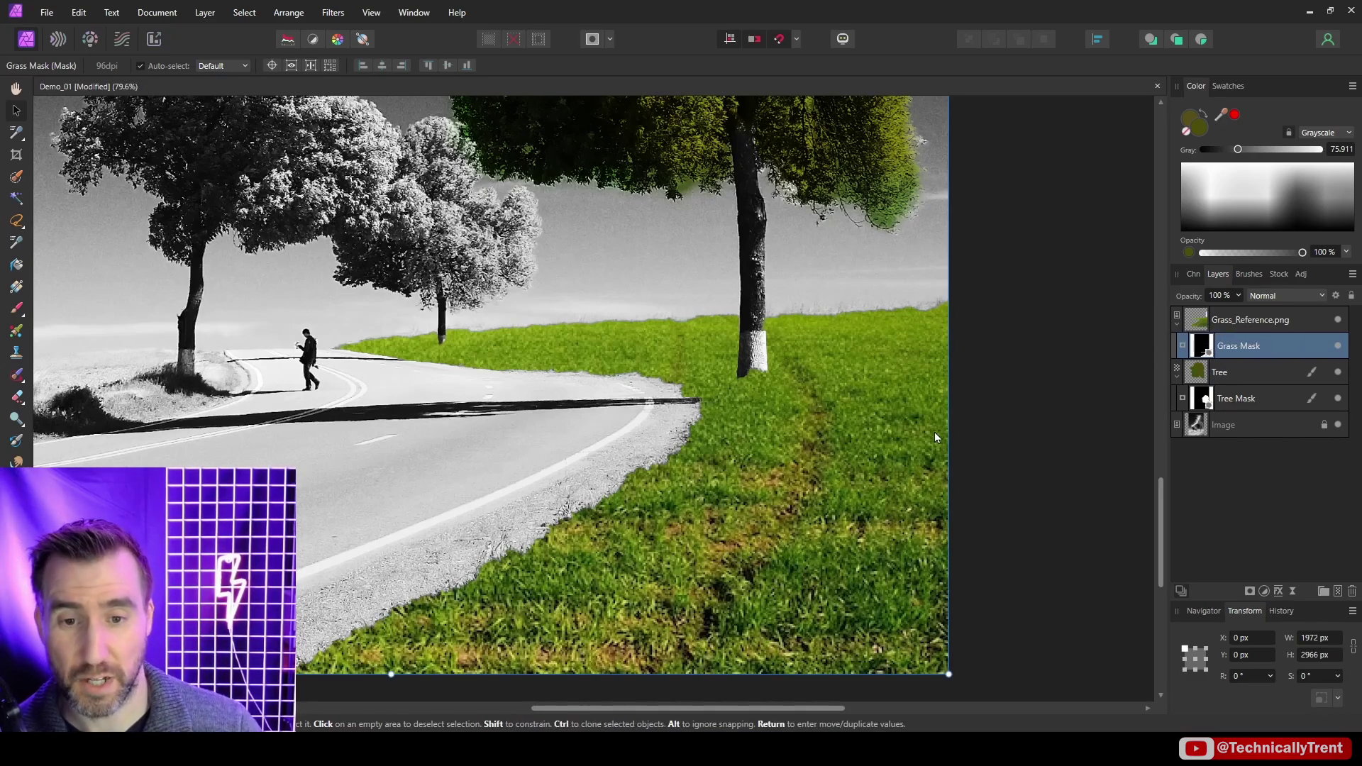
- Try the Hard Light blend mode on the Grass_Reference.png layer
left_click(1277, 319)
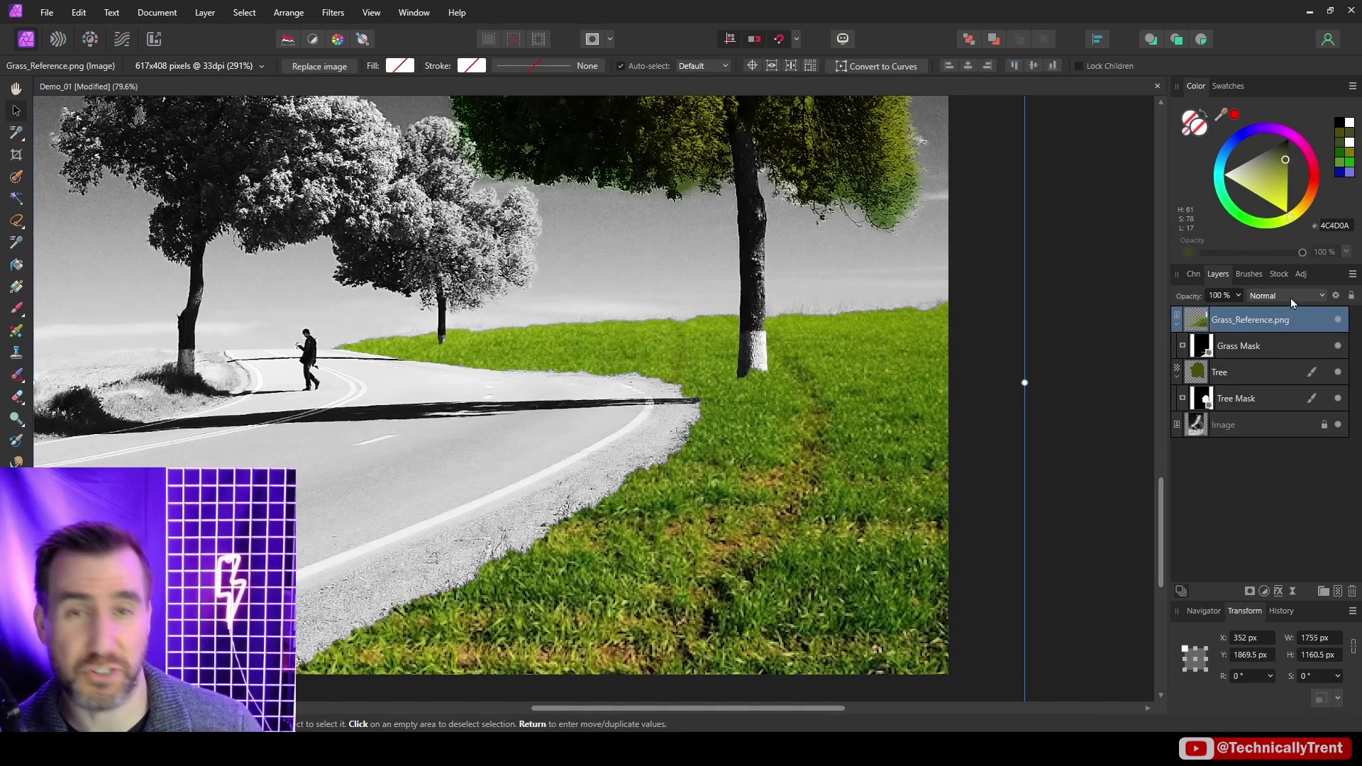
left_click(1288, 296)
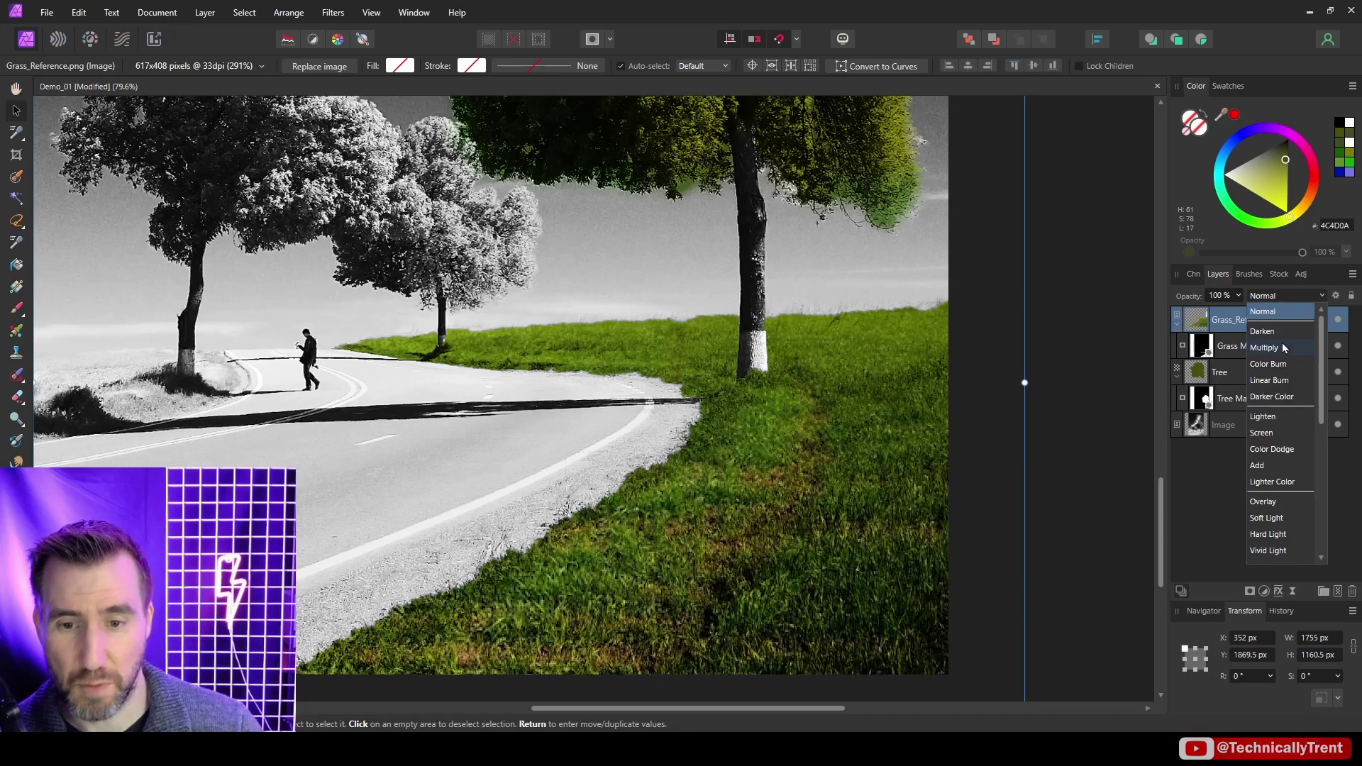
scroll(1267, 319, "down", 5)
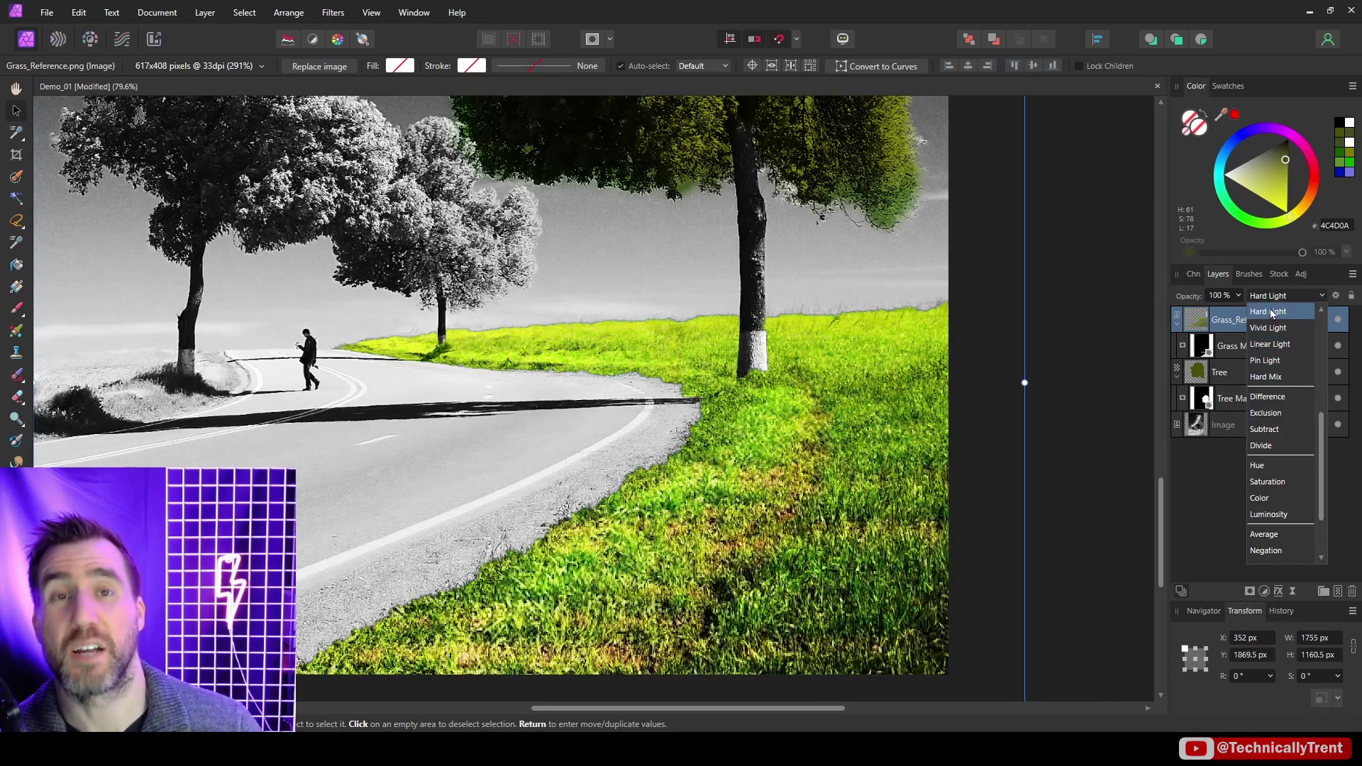
left_click(1275, 314)
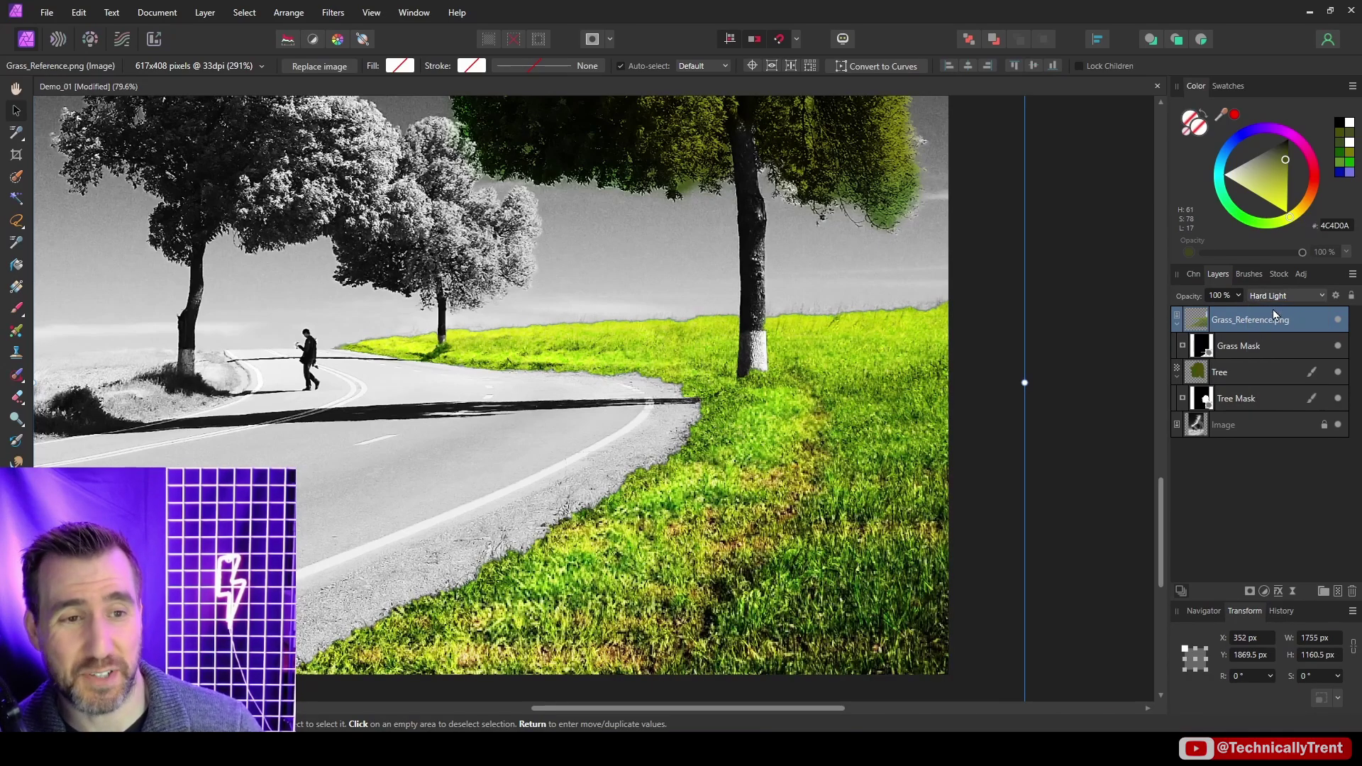
- Try a lower opacity on the Grass_Reference.png layer and switch its blend mode to Linear Light
left_click(1239, 297)
left_click_drag(1232, 314, 1206, 313)
left_click(1285, 296)
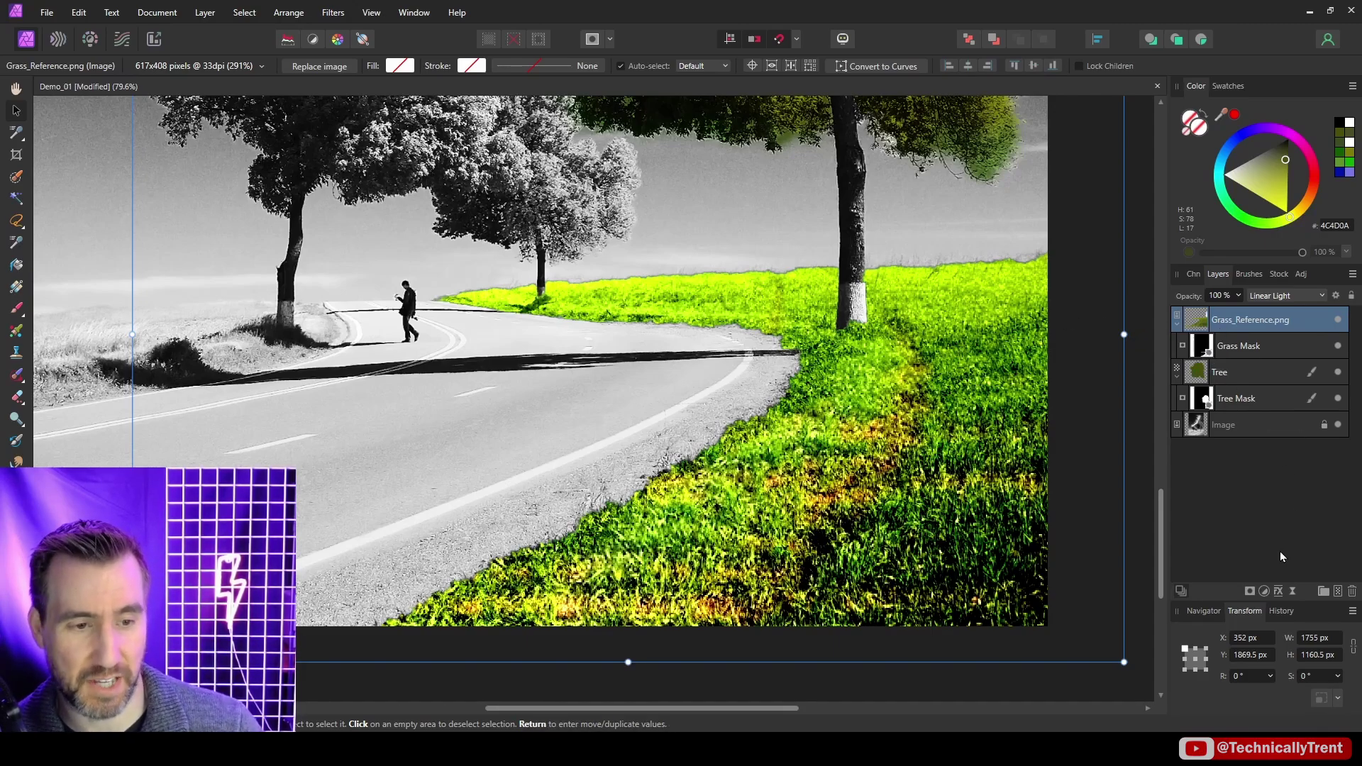
- Add an HSL adjustment to the Grass_Reference.png layer and lower its saturation shift to about -47%
left_click(1265, 591)
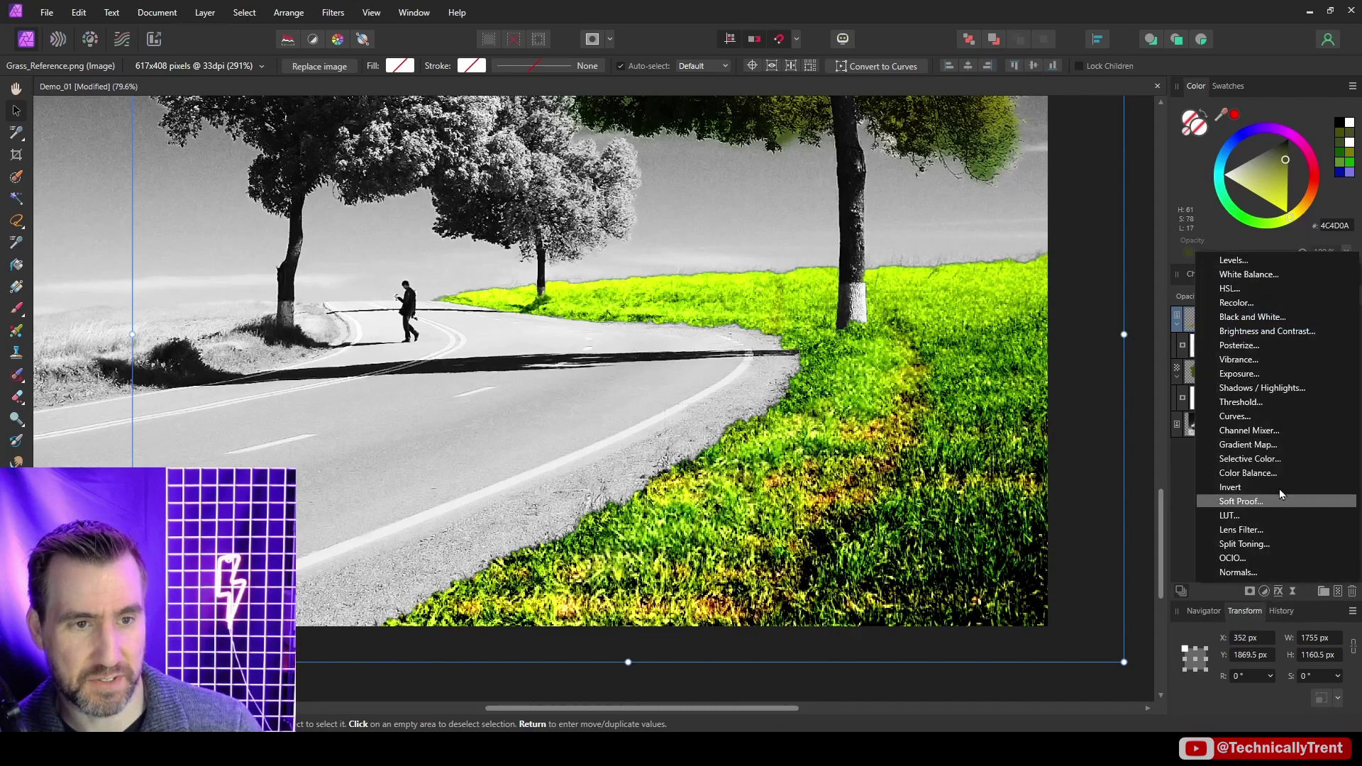
left_click(1269, 294)
left_click_drag(1097, 373, 1262, 279)
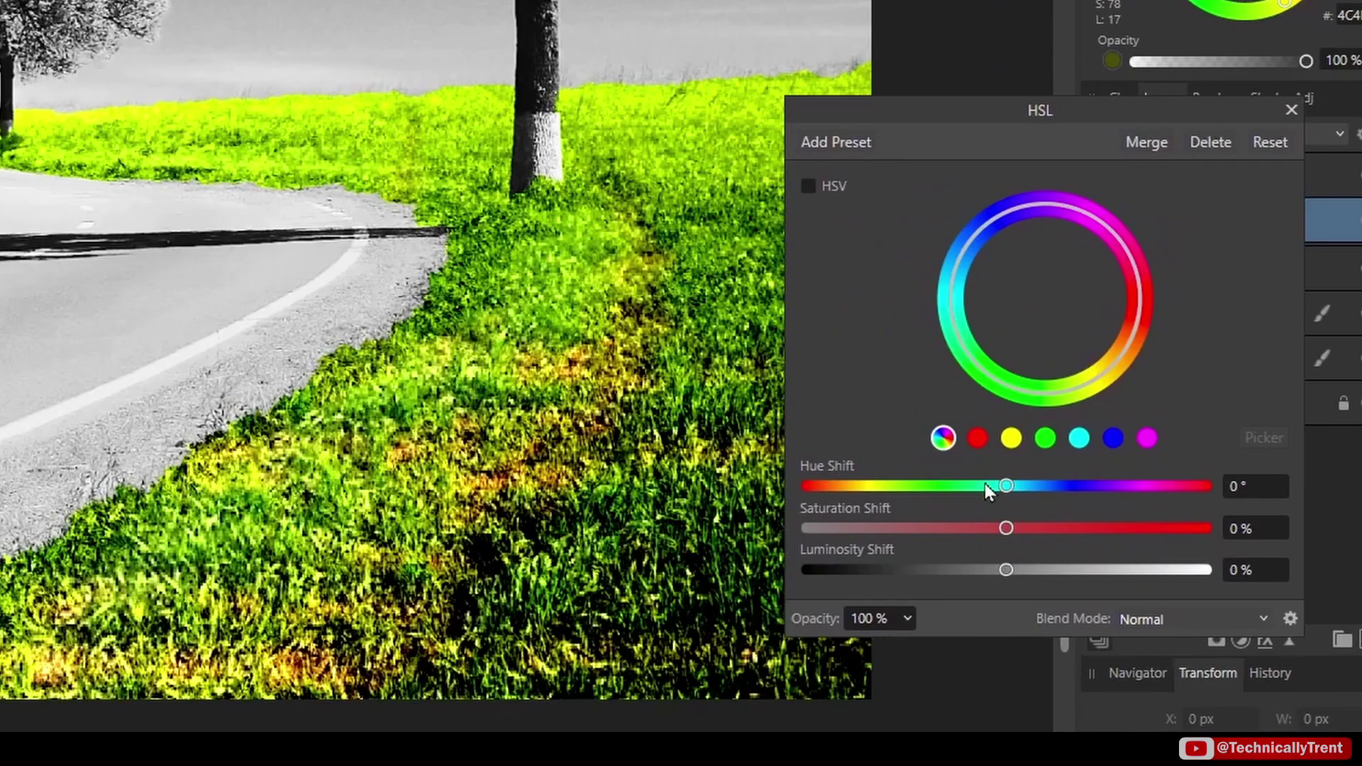
left_click_drag(1006, 536, 967, 537)
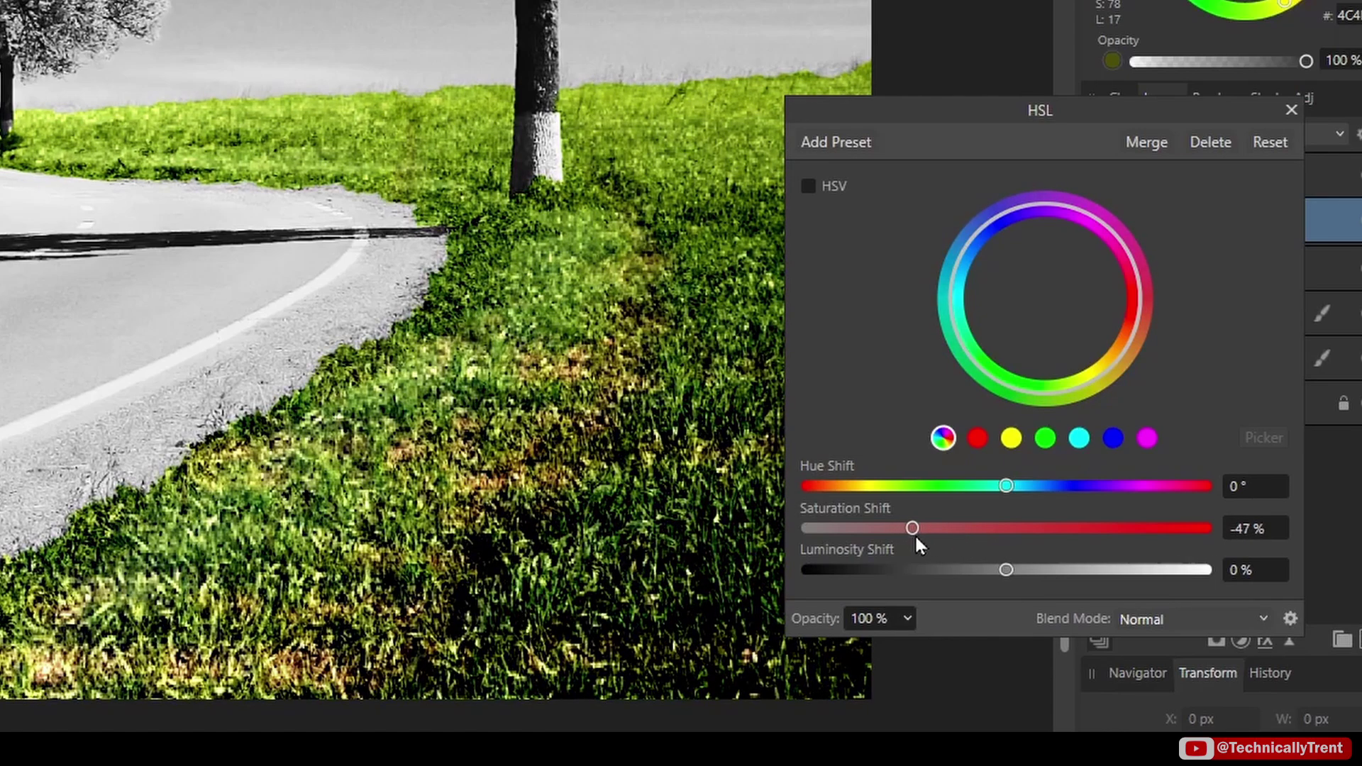
left_click_drag(922, 536, 921, 533)
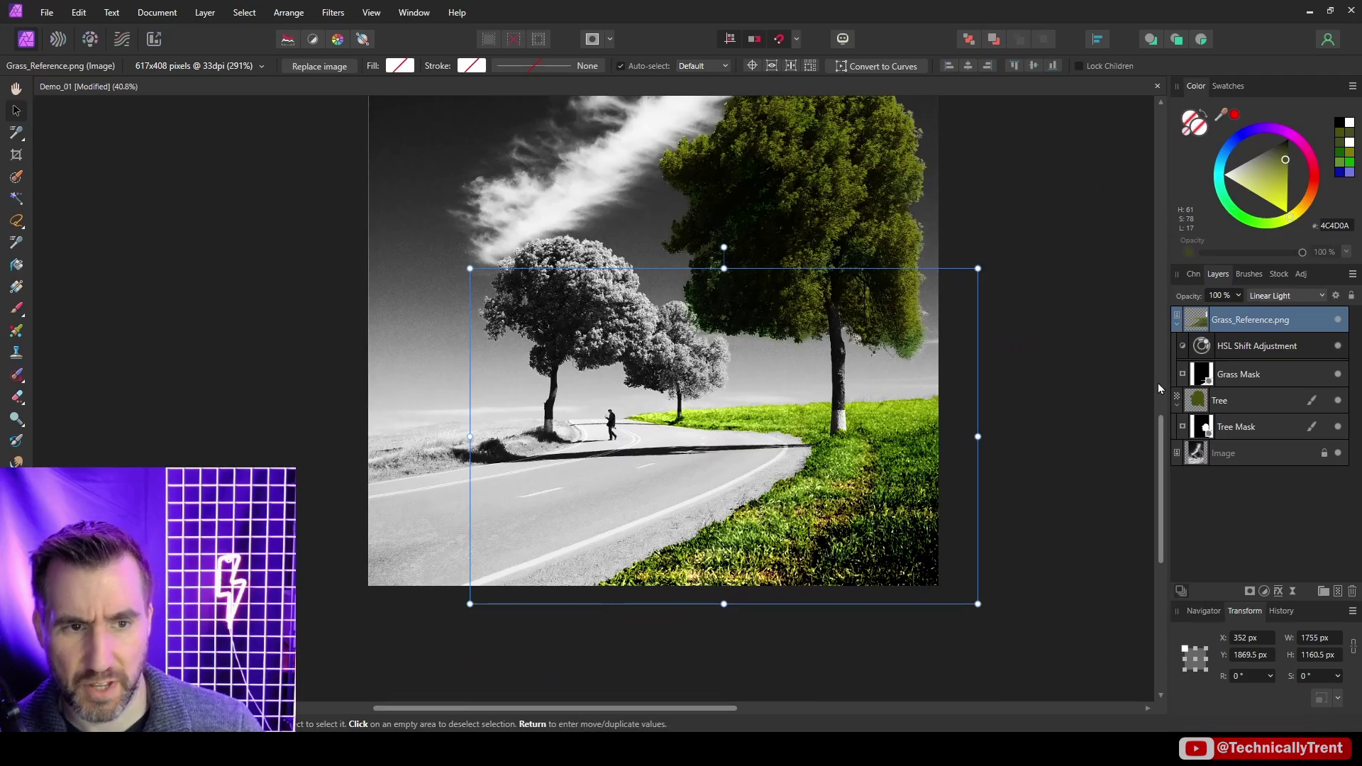
- Toggle the Grass_Reference.png layer's visibility to compare the photo with and without the colored grass
left_click(1338, 321)
left_click(1338, 321)
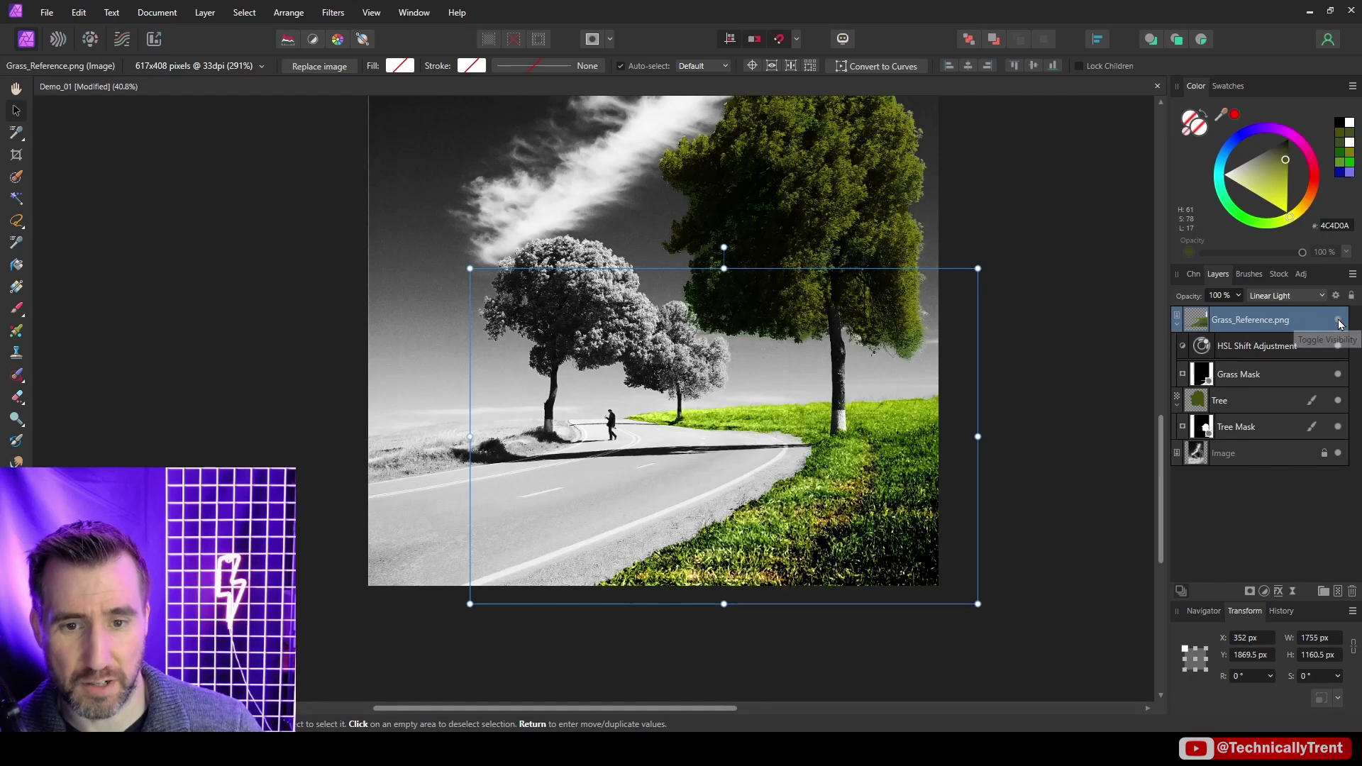
left_click(1338, 321)
left_click(1339, 321)
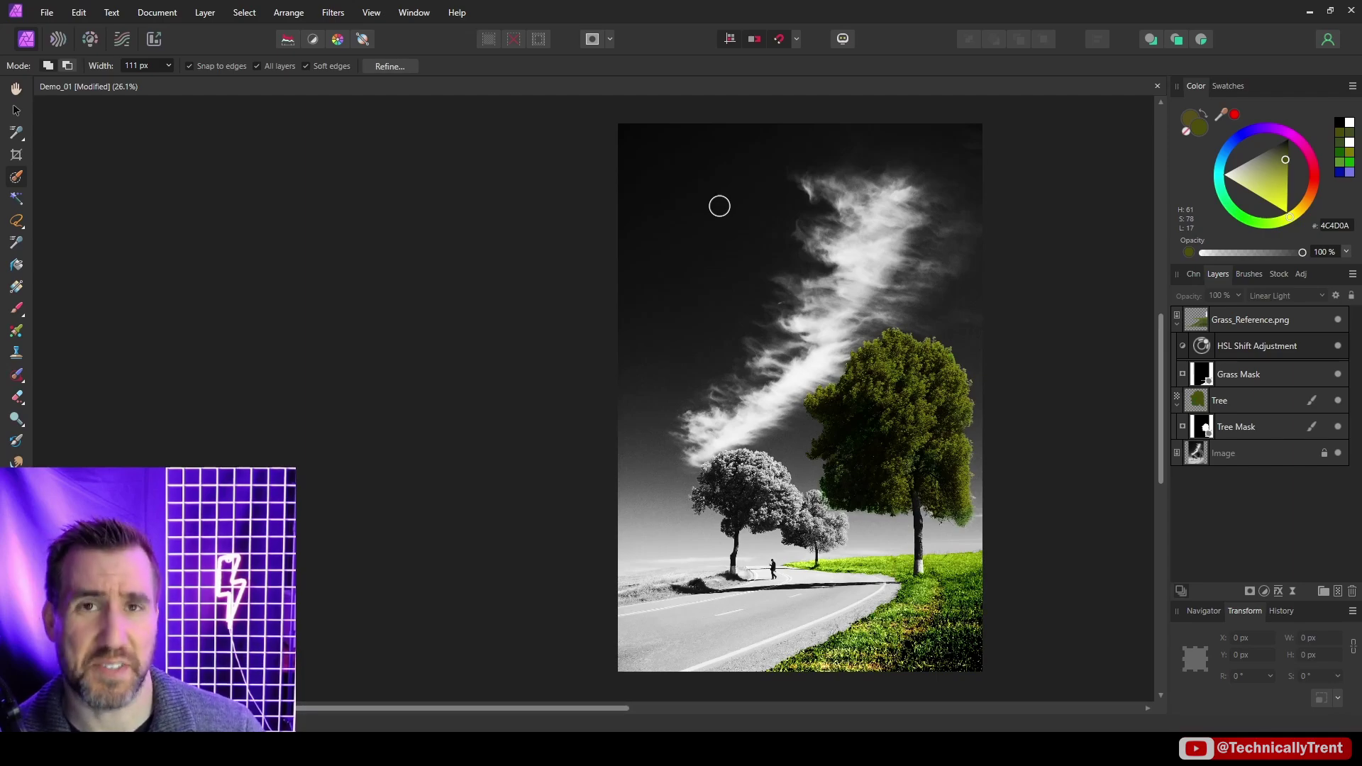
- Select the sky around the trees with the Selection Brush, create a mask layer from the selection and hide it
mouse_move(766, 207)
left_mouse_down()
mouse_move(943, 298)
mouse_move(884, 278)
mouse_move(838, 298)
mouse_move(802, 369)
mouse_move(677, 456)
mouse_move(684, 350)
mouse_move(632, 149)
left_mouse_up()
key("bracketleft")
key("bracketleft")
key("bracketleft")
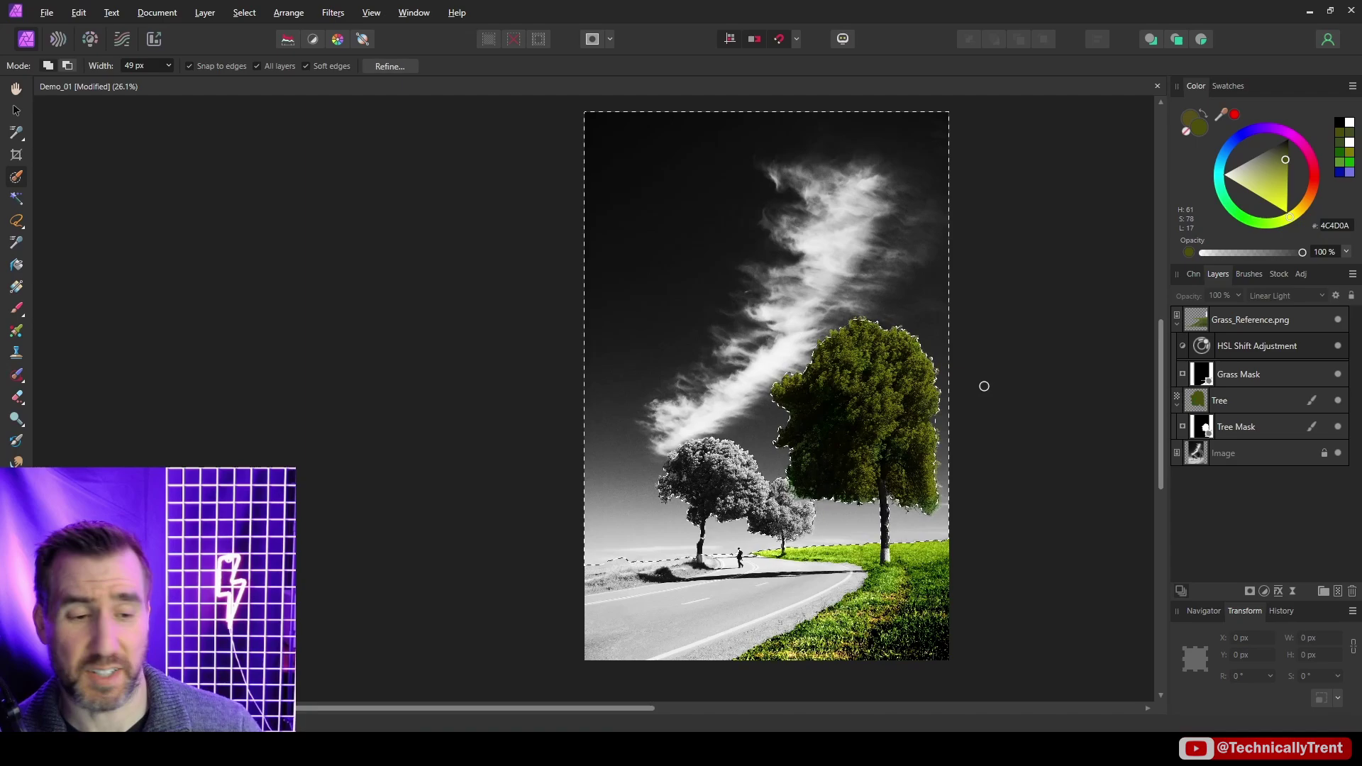
left_click(1250, 591)
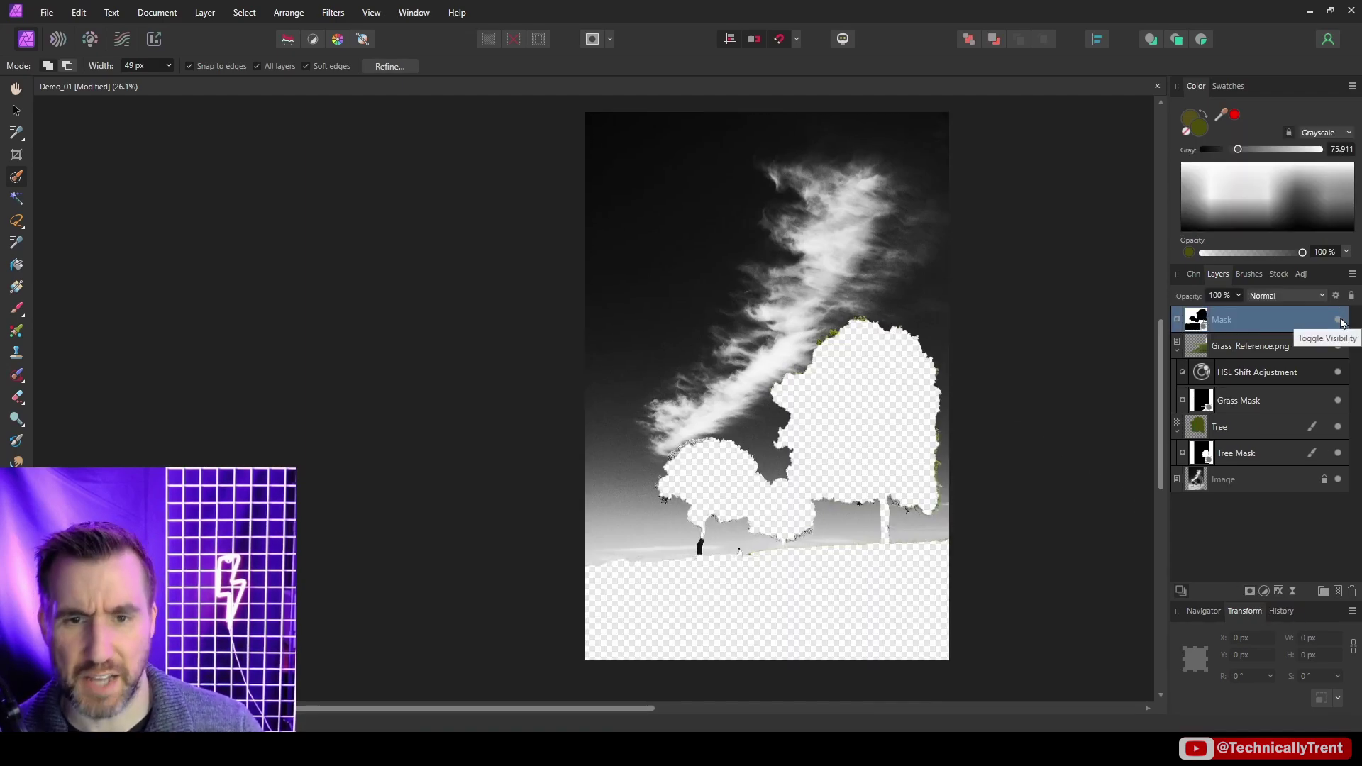
left_click(1339, 321)
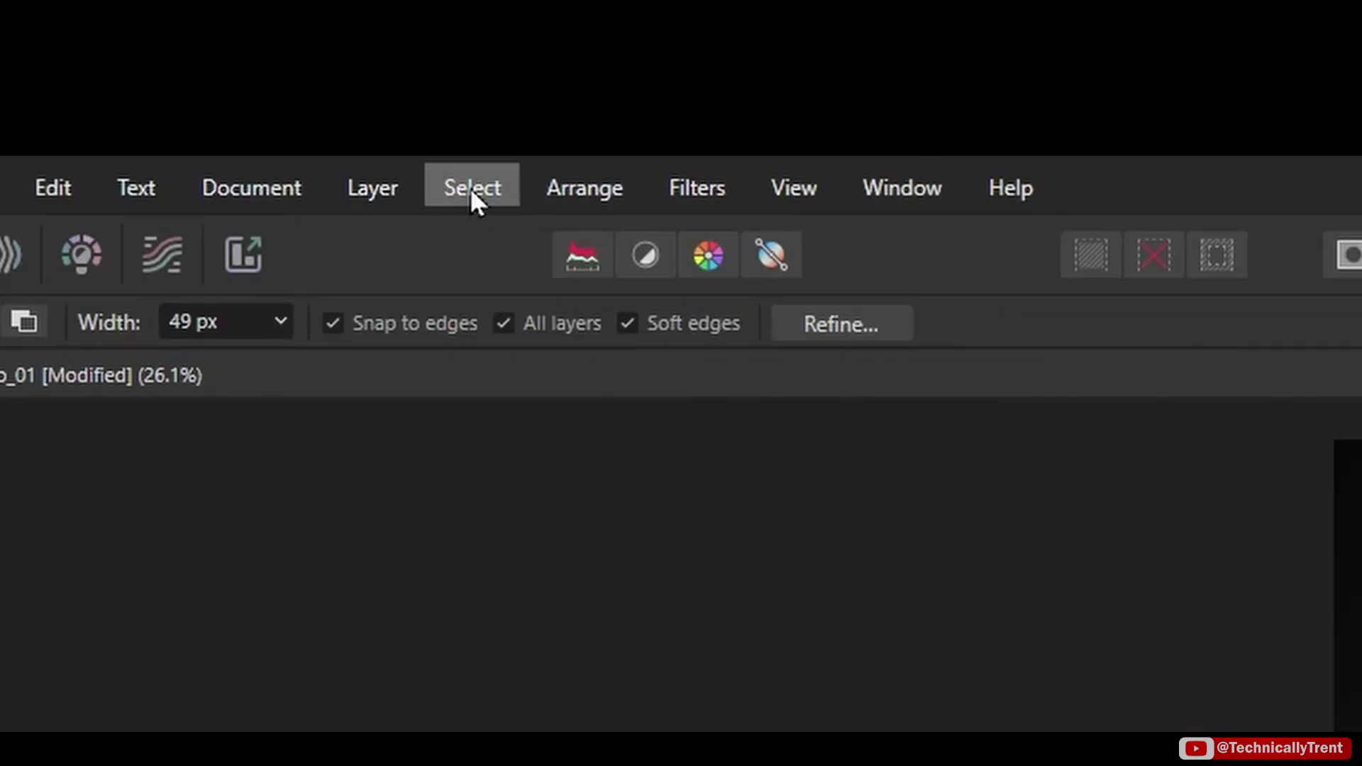
- Create a new fill layer and set its color to sky blue 0BA7CF
left_click(388, 187)
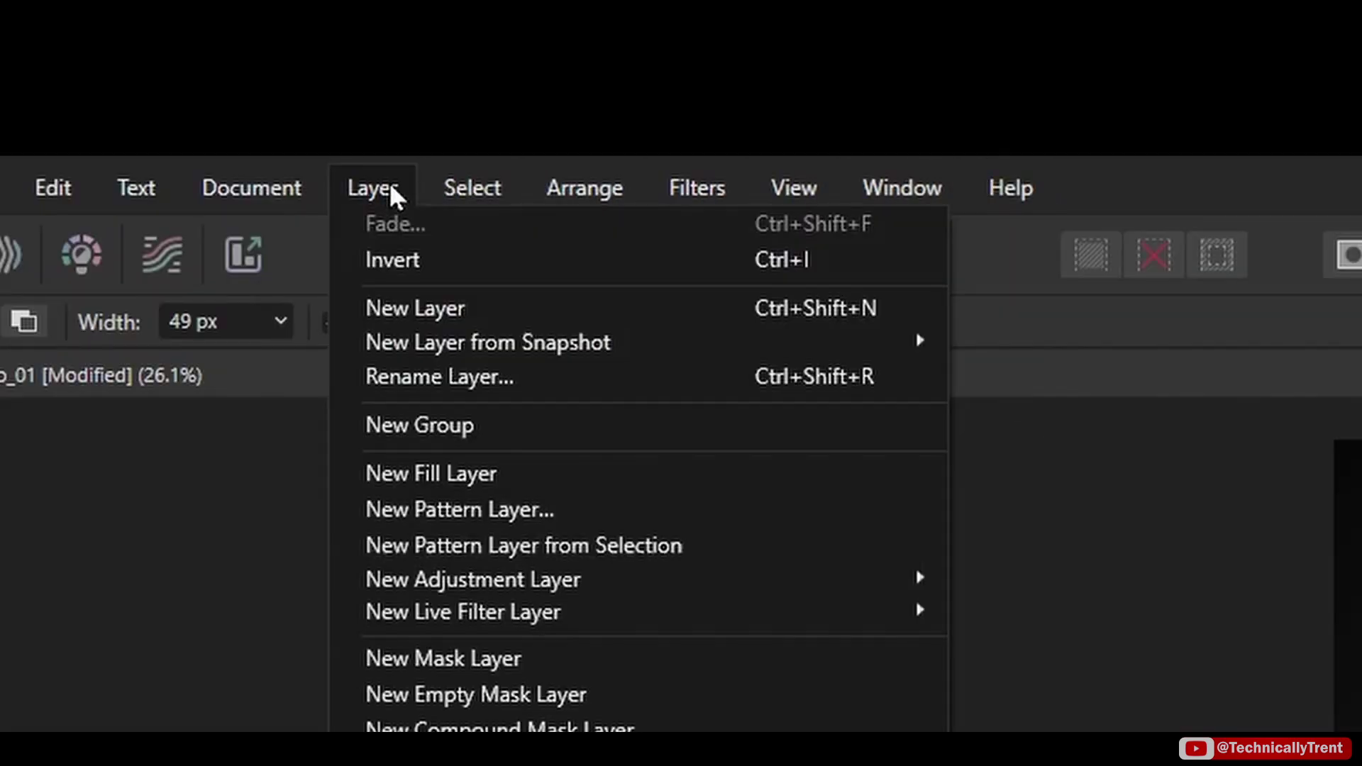
left_click(447, 465)
left_click_drag(1243, 142, 1238, 176)
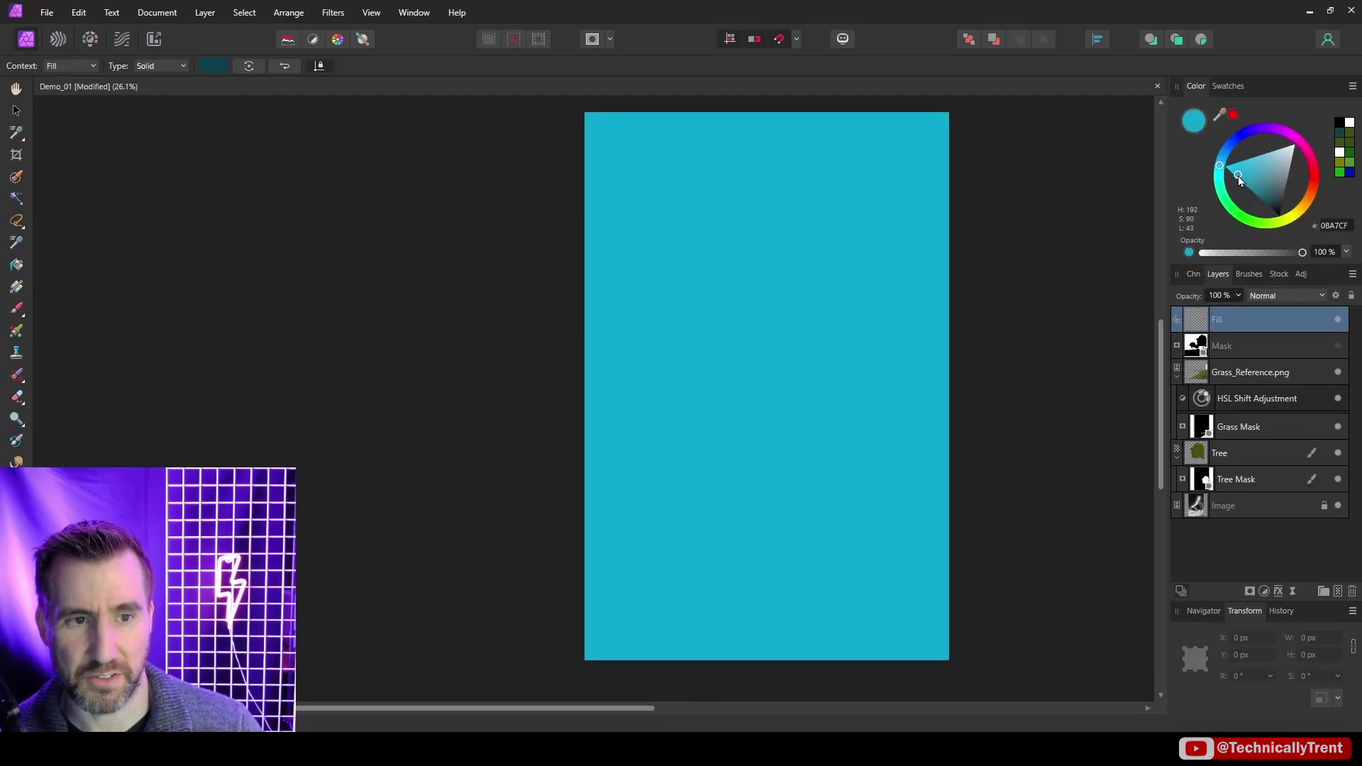
- Nest the sky mask inside the Fill layer and make the mask visible
key("v")
mouse_move(1196, 319)
left_mouse_down()
mouse_move(1202, 343)
mouse_move(1193, 317)
left_mouse_up()
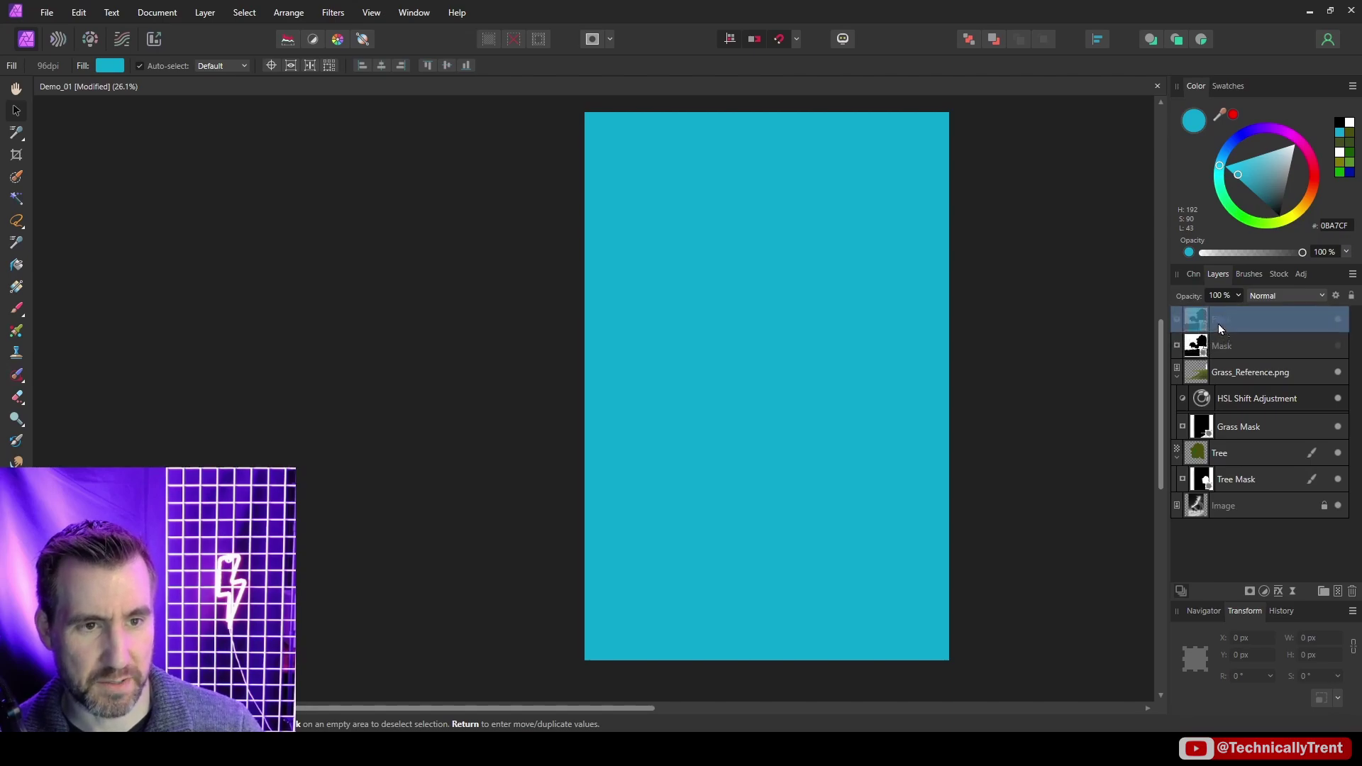
left_click(1178, 325)
left_click(1338, 347)
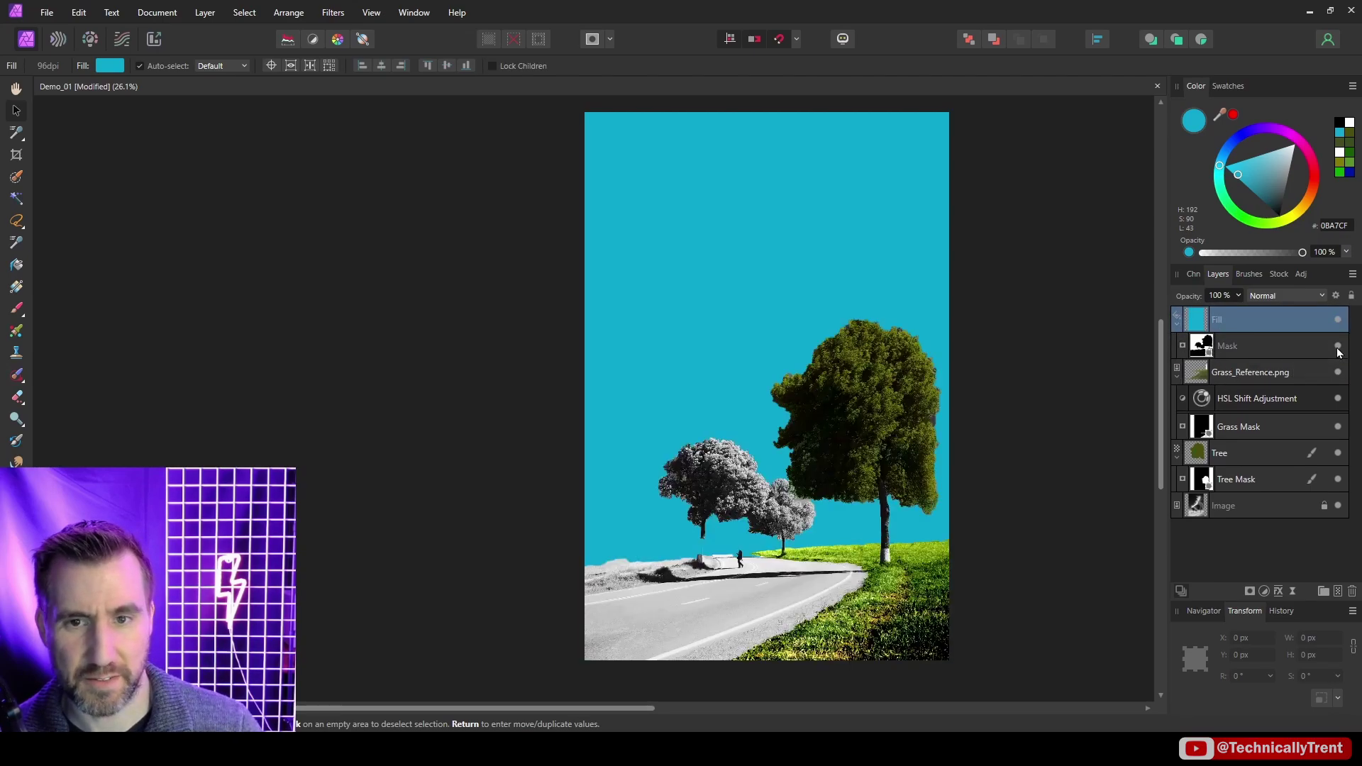
- Paint black on the Fill layer's mask along the trunk of the leftmost tree to remove the blue covering it
left_click(1227, 345)
key("b")
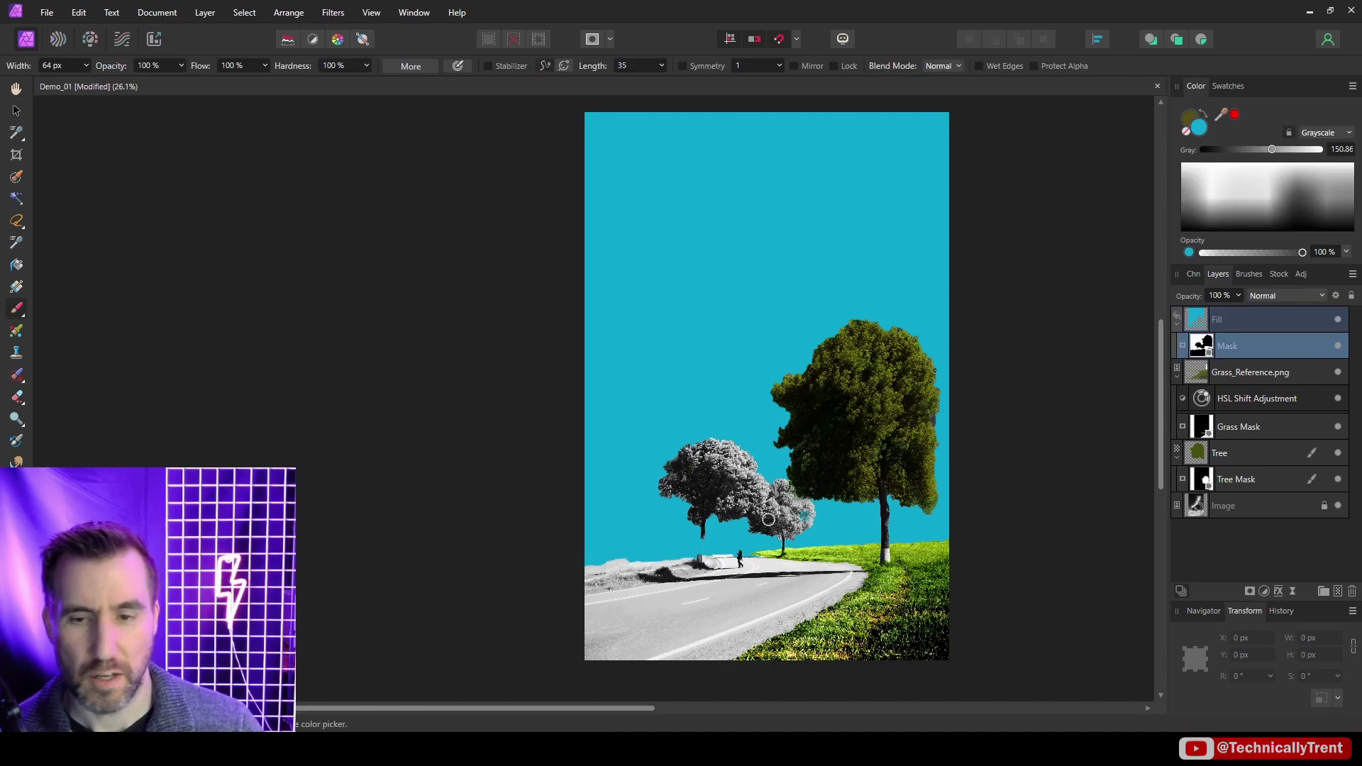
scroll(710, 539, "up", 3)
scroll(696, 557, "up", 5)
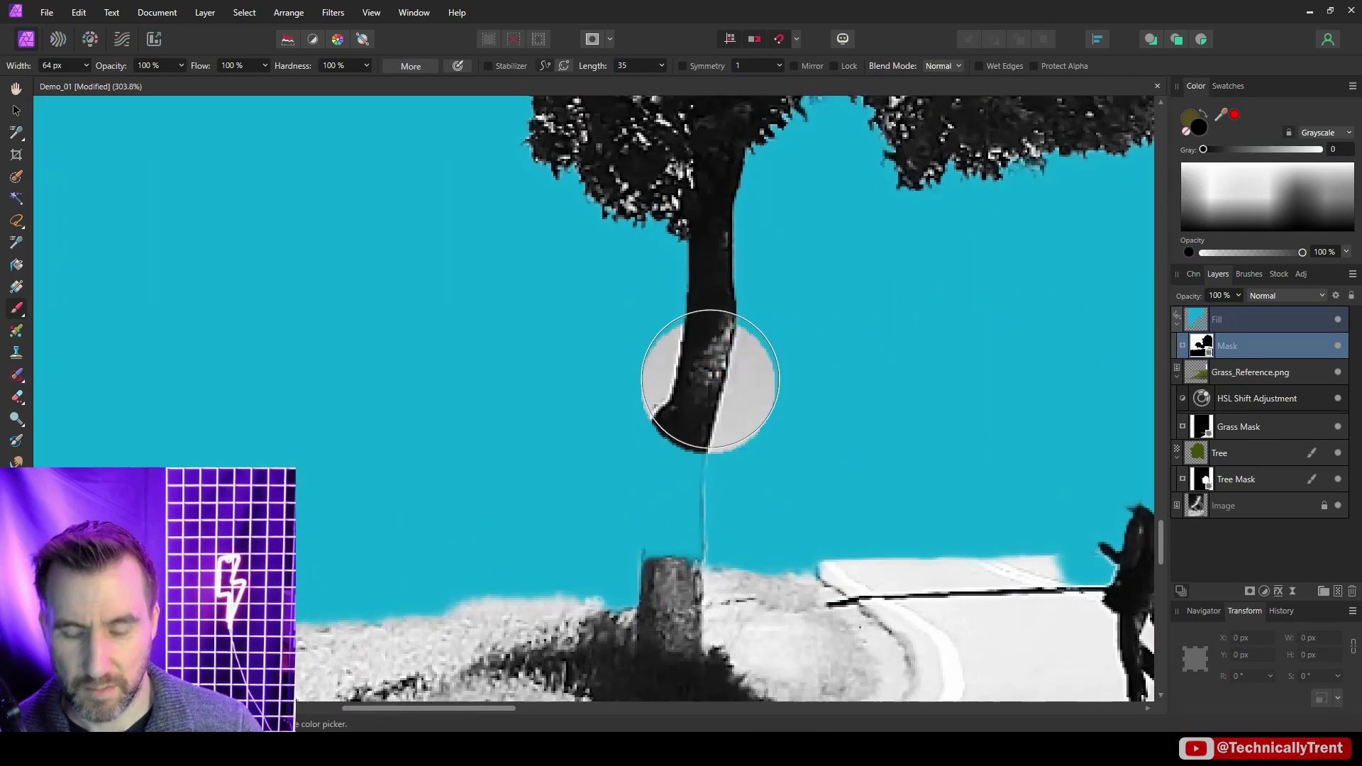
left_click_drag(705, 355, 680, 568)
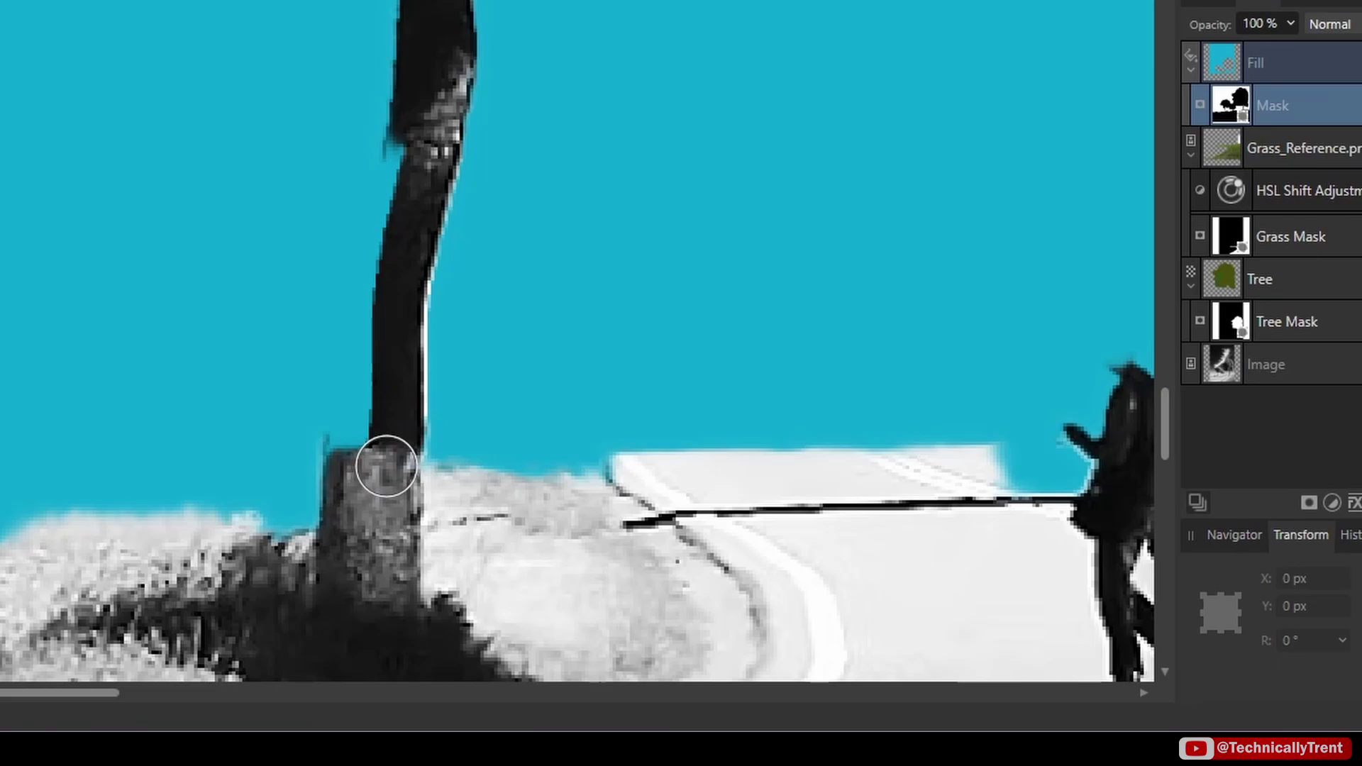
mouse_move(387, 467)
left_mouse_down()
mouse_move(374, 383)
mouse_move(420, 126)
mouse_move(356, 426)
left_mouse_up()
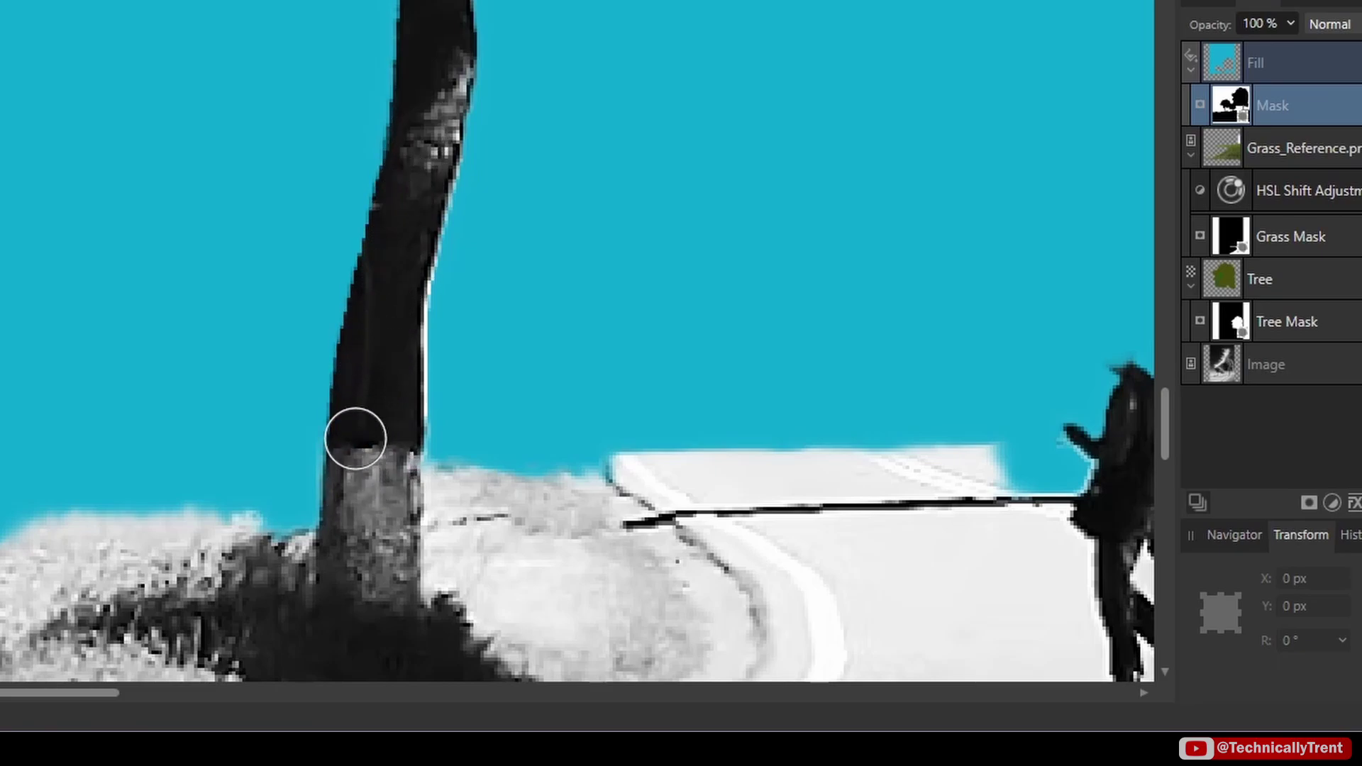
scroll(414, 76, "down", 5)
scroll(612, 91, "up", 3)
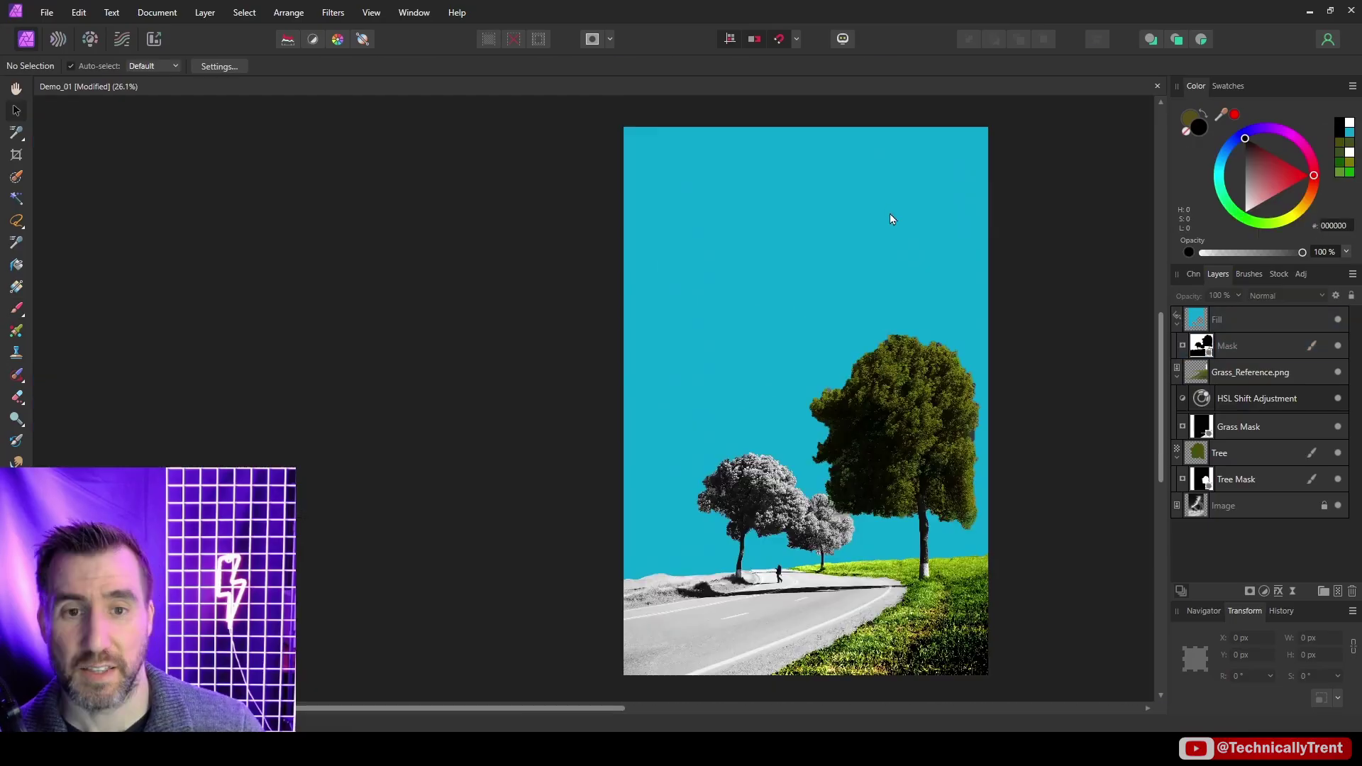
- Set the Fill layer's blend mode to Screen
left_click(1217, 321)
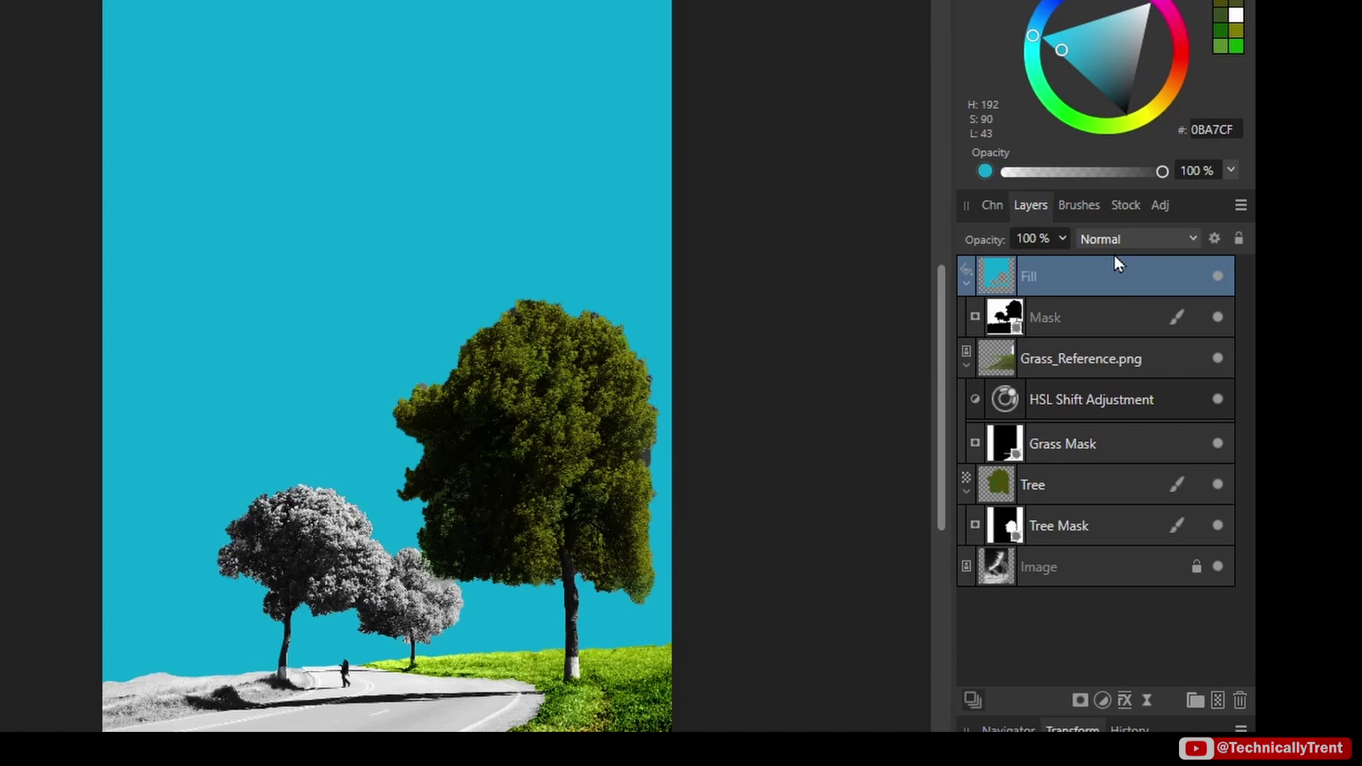
left_click(1119, 241)
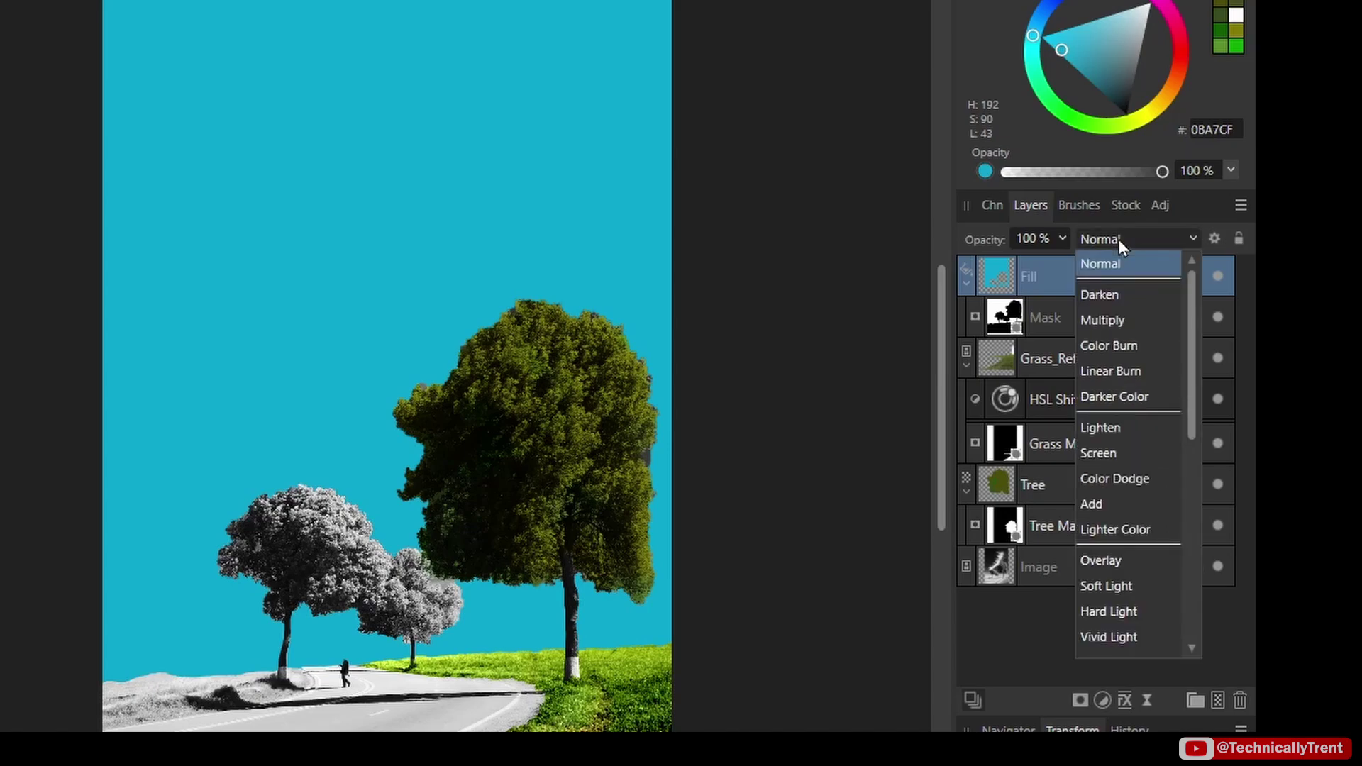
left_click(1122, 451)
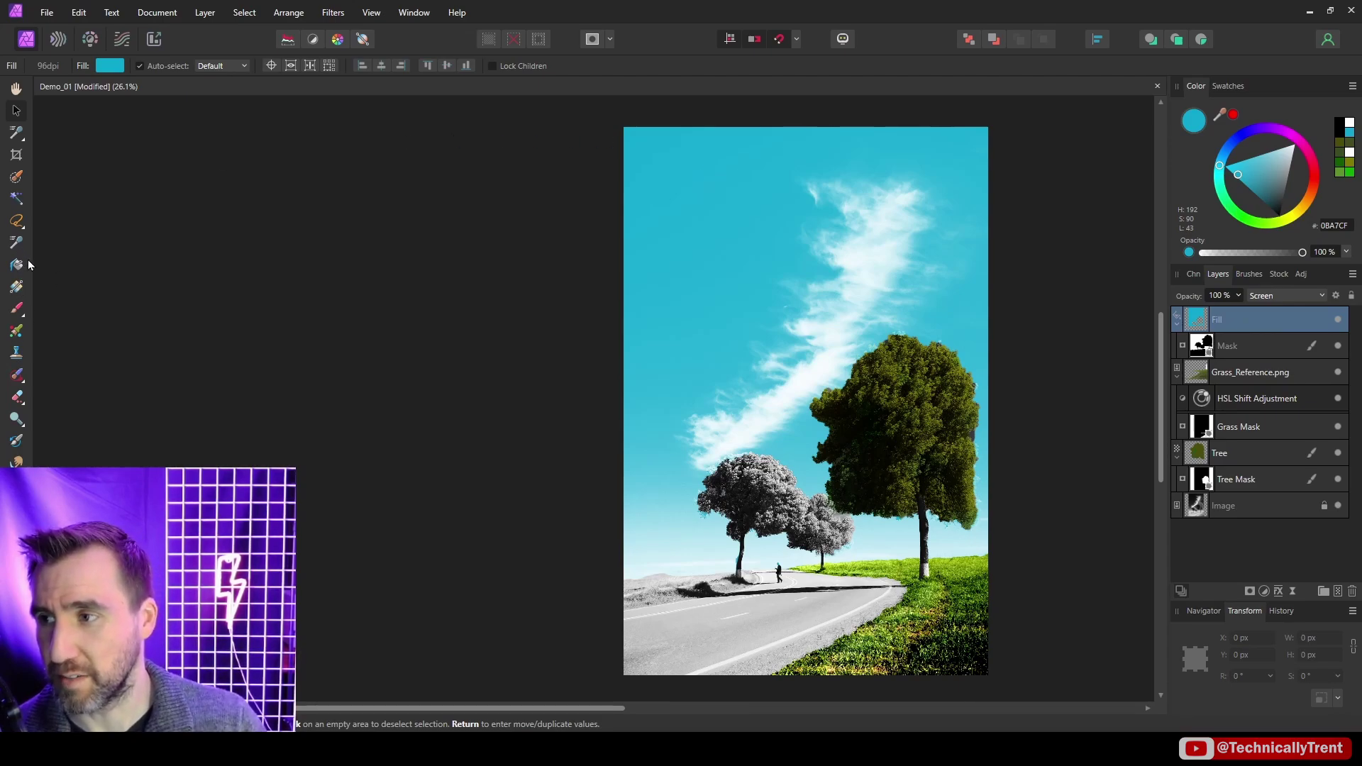
- Apply a vertical linear gradient to the Fill layer from the upper sky down to the horizon and reverse its direction
left_click(17, 287)
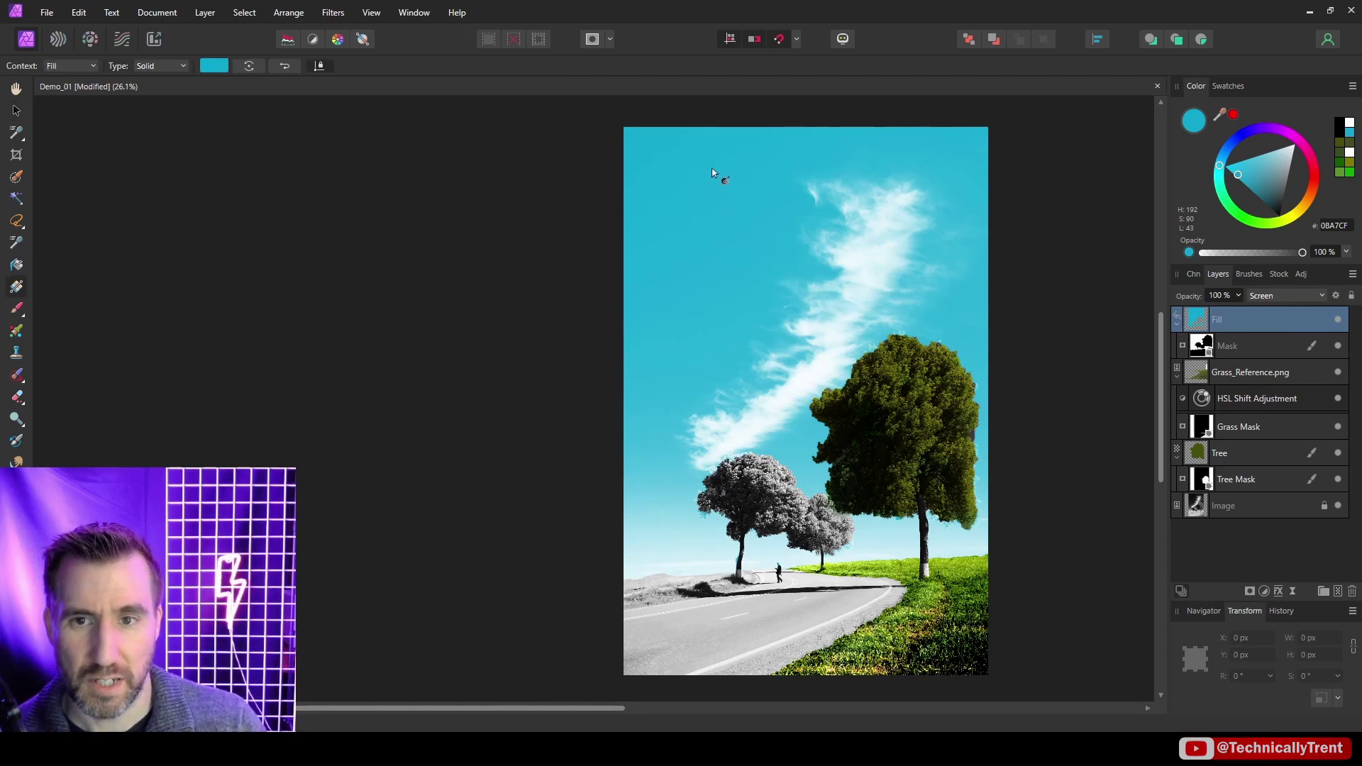
left_click_drag(711, 168, 711, 543)
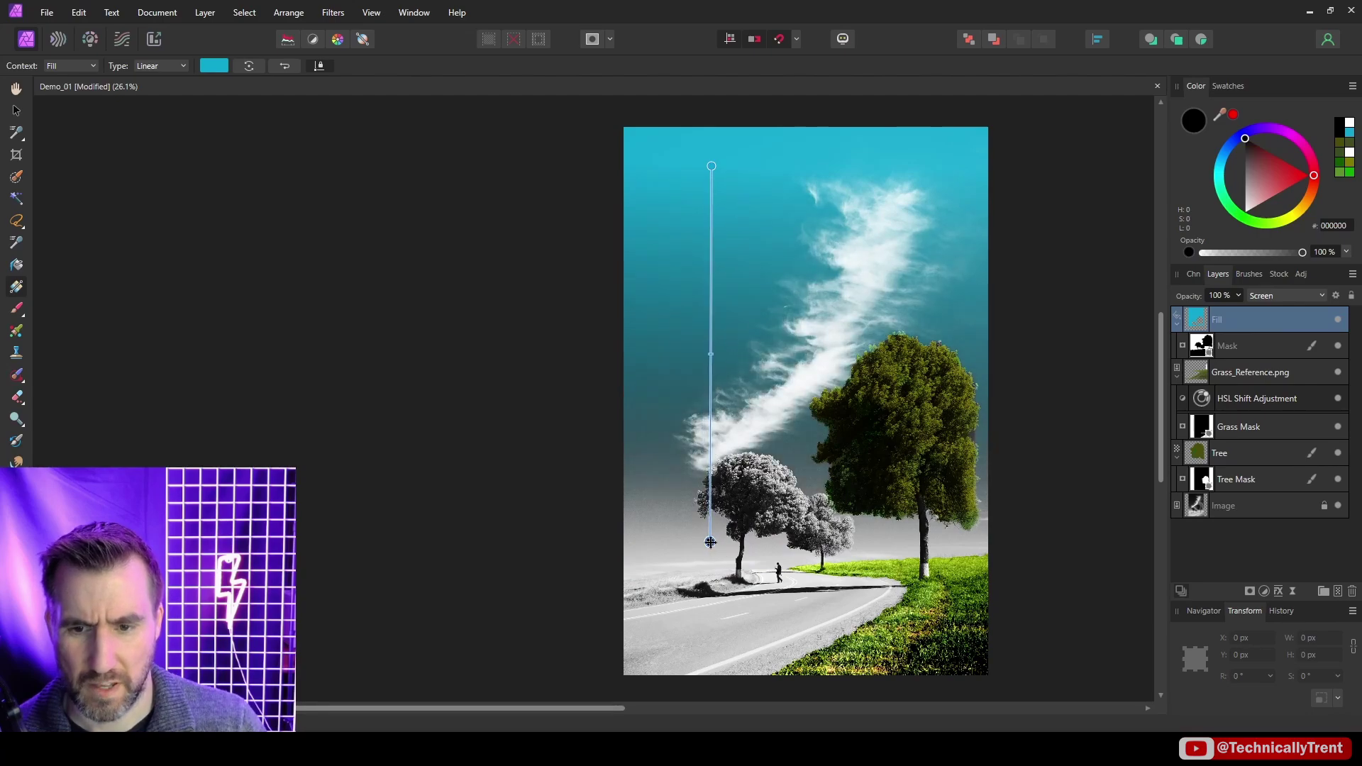
left_click(284, 66)
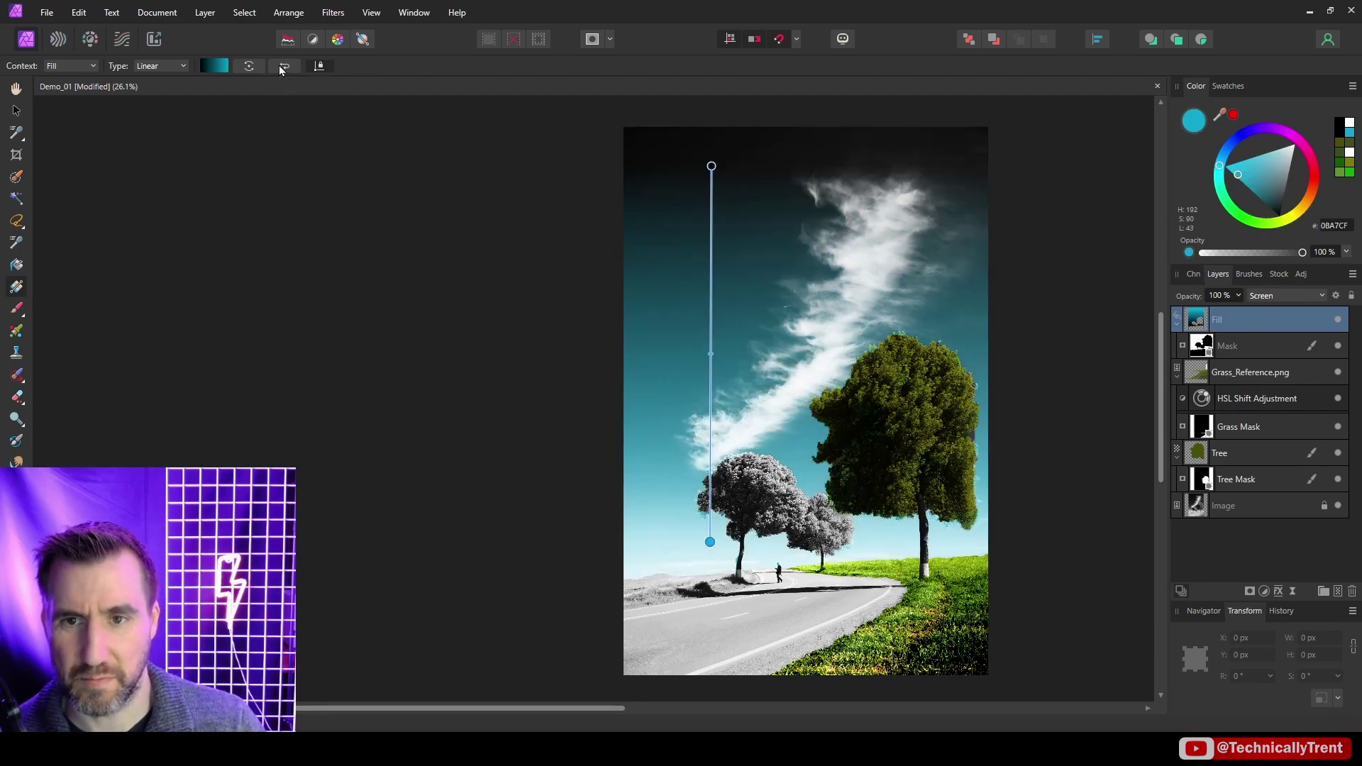
- Color the sky gradient's upper stop blue 0073FF and adjust the blue of its lower stop
left_click(712, 166)
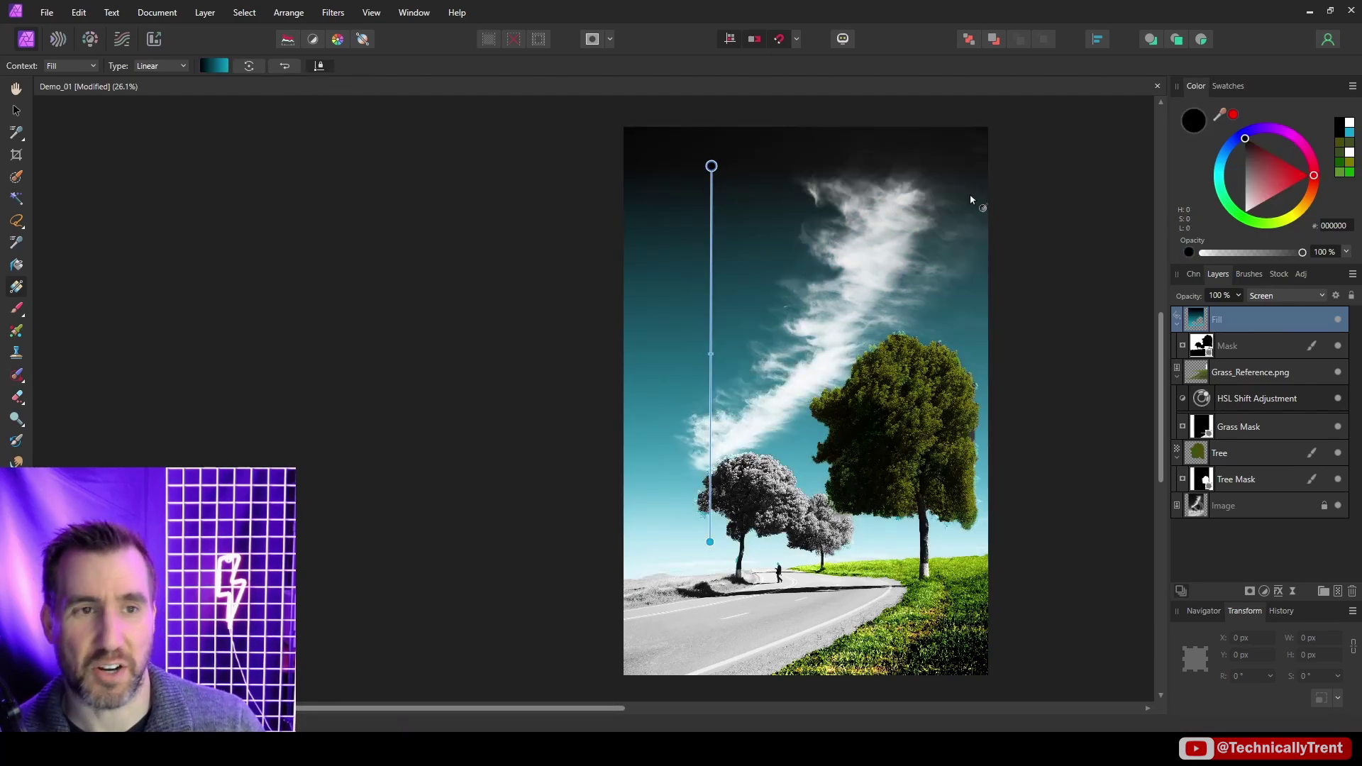
mouse_move(1249, 142)
left_mouse_down()
mouse_move(1257, 132)
mouse_move(1227, 155)
left_mouse_up()
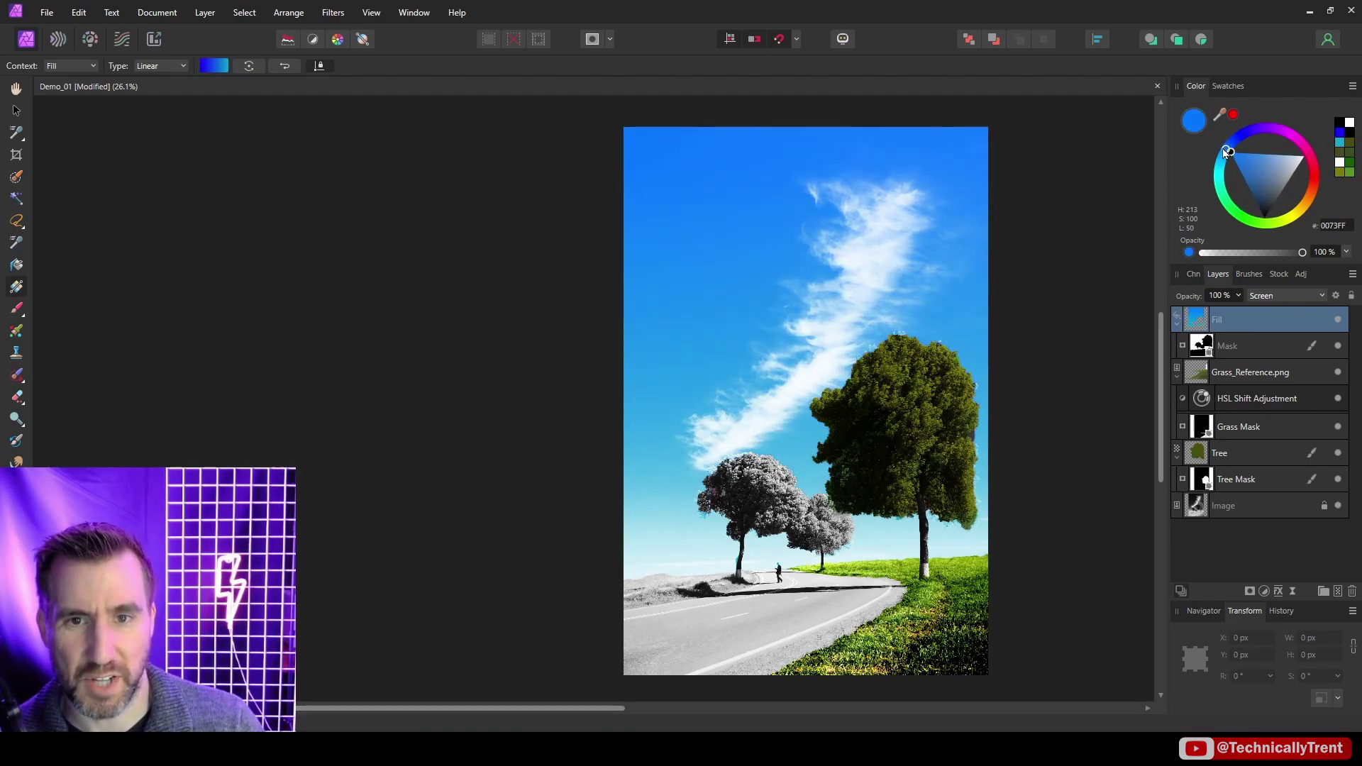
left_click(710, 543)
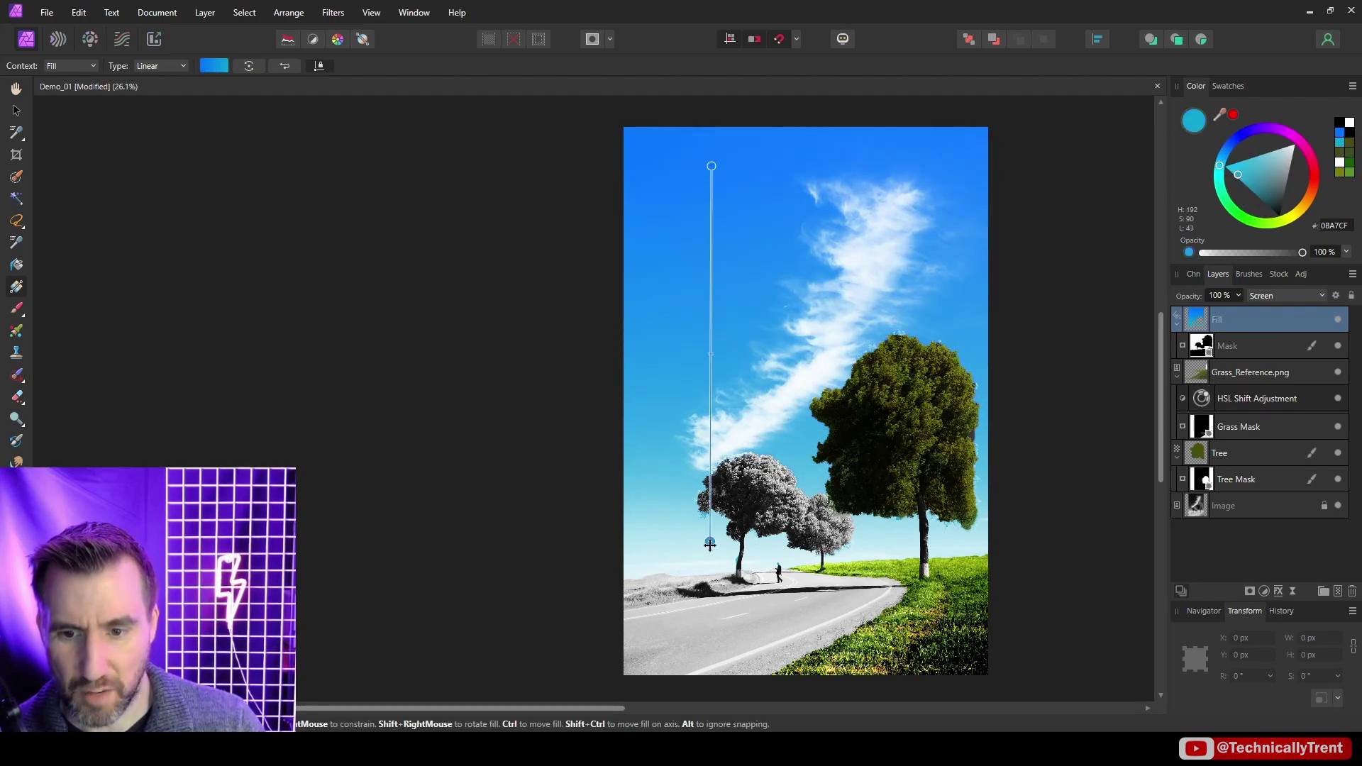
left_click_drag(1224, 172, 1222, 181)
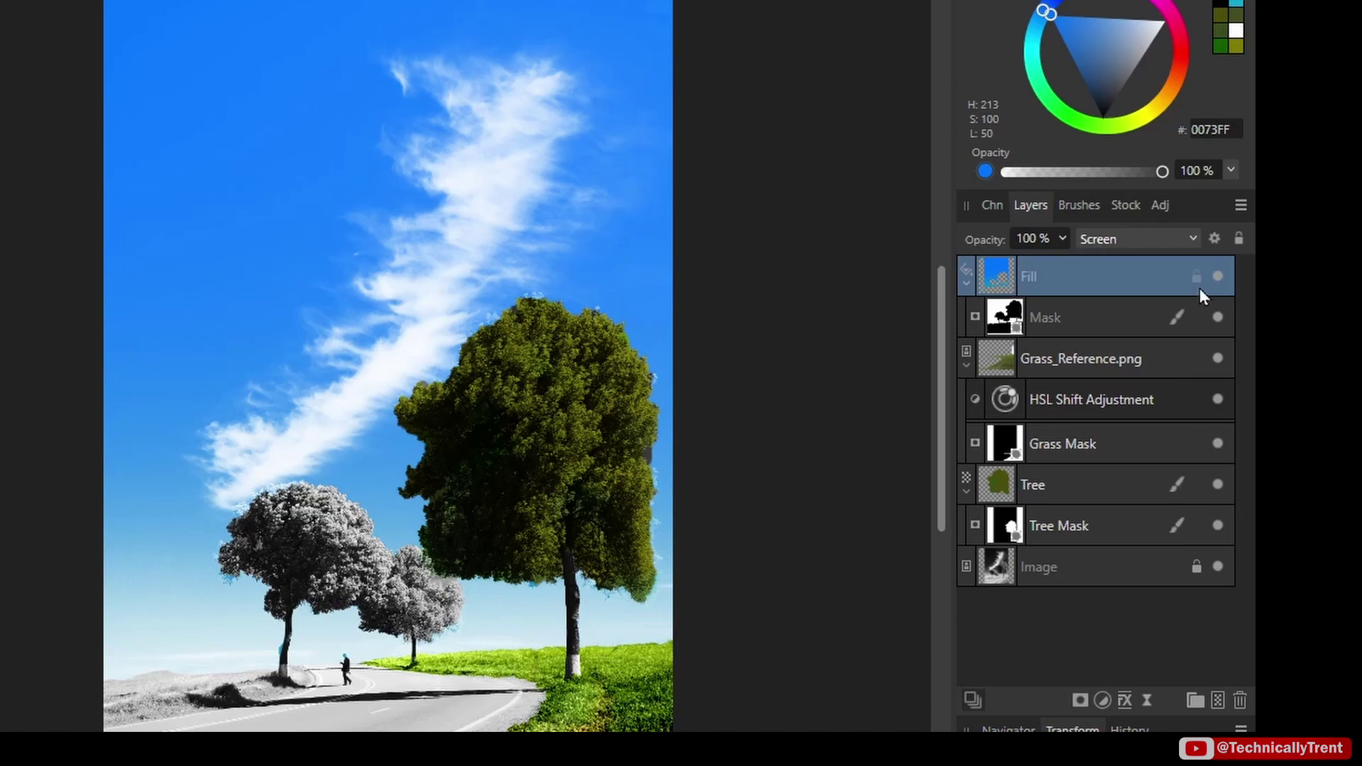
- Hide the Fill, Grass_Reference.png and Tree layers and create a mask layer from a Selection Brush selection of the road
left_click(1217, 277)
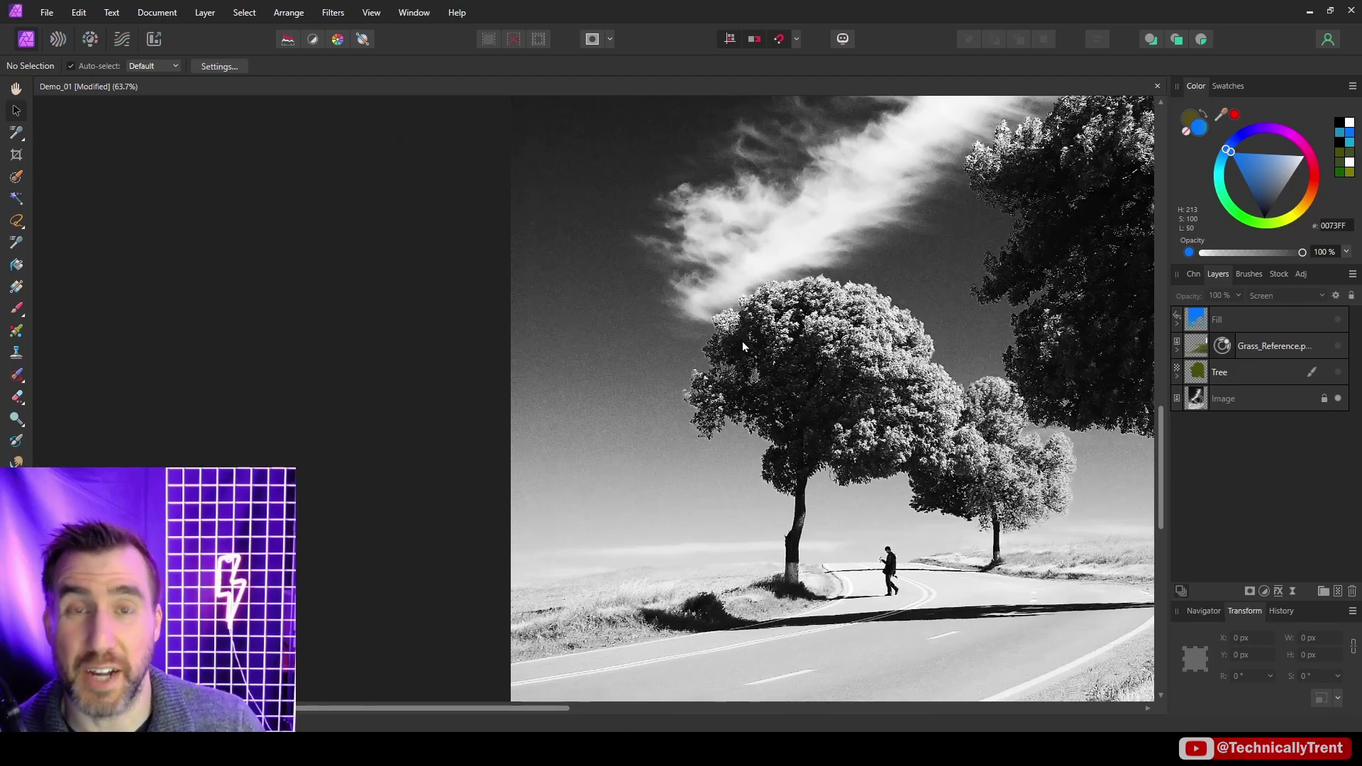
left_click(16, 176)
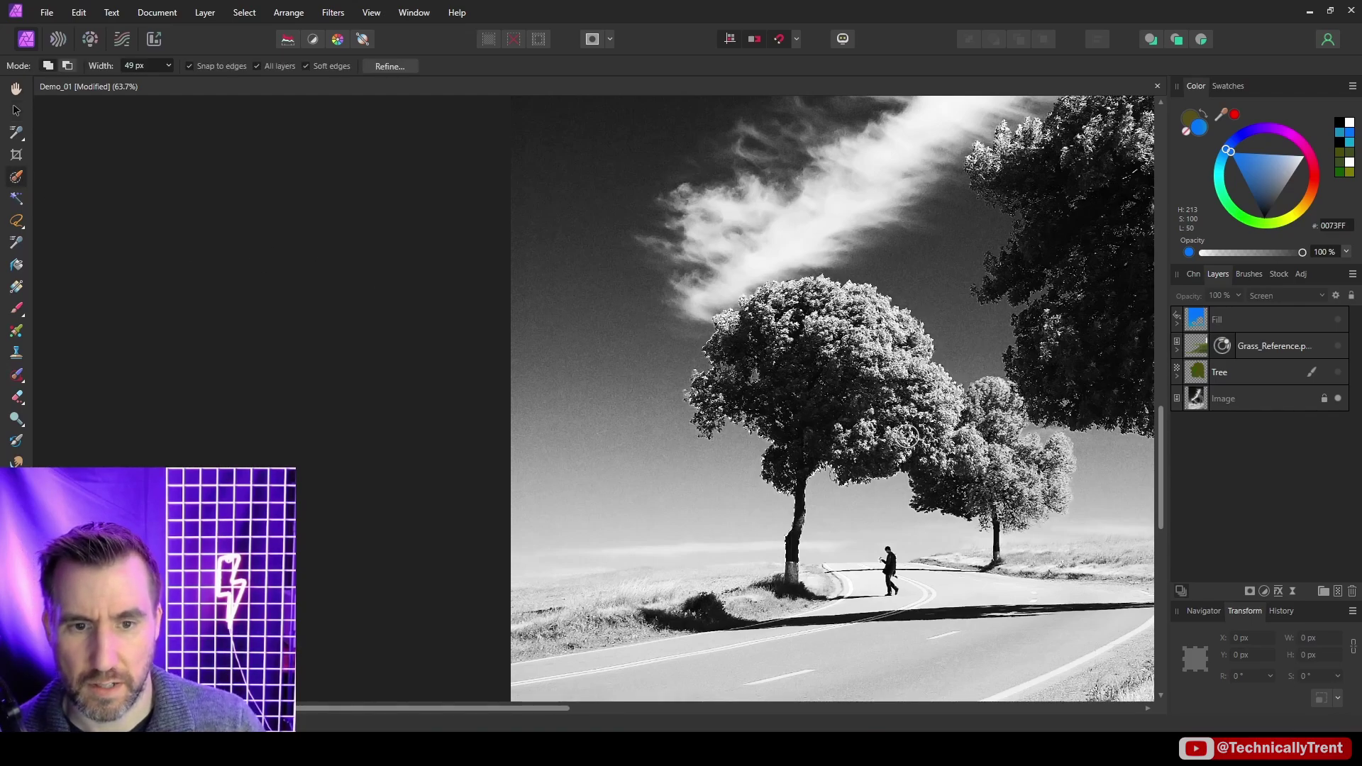
key("ctrl+0")
left_click(1250, 592)
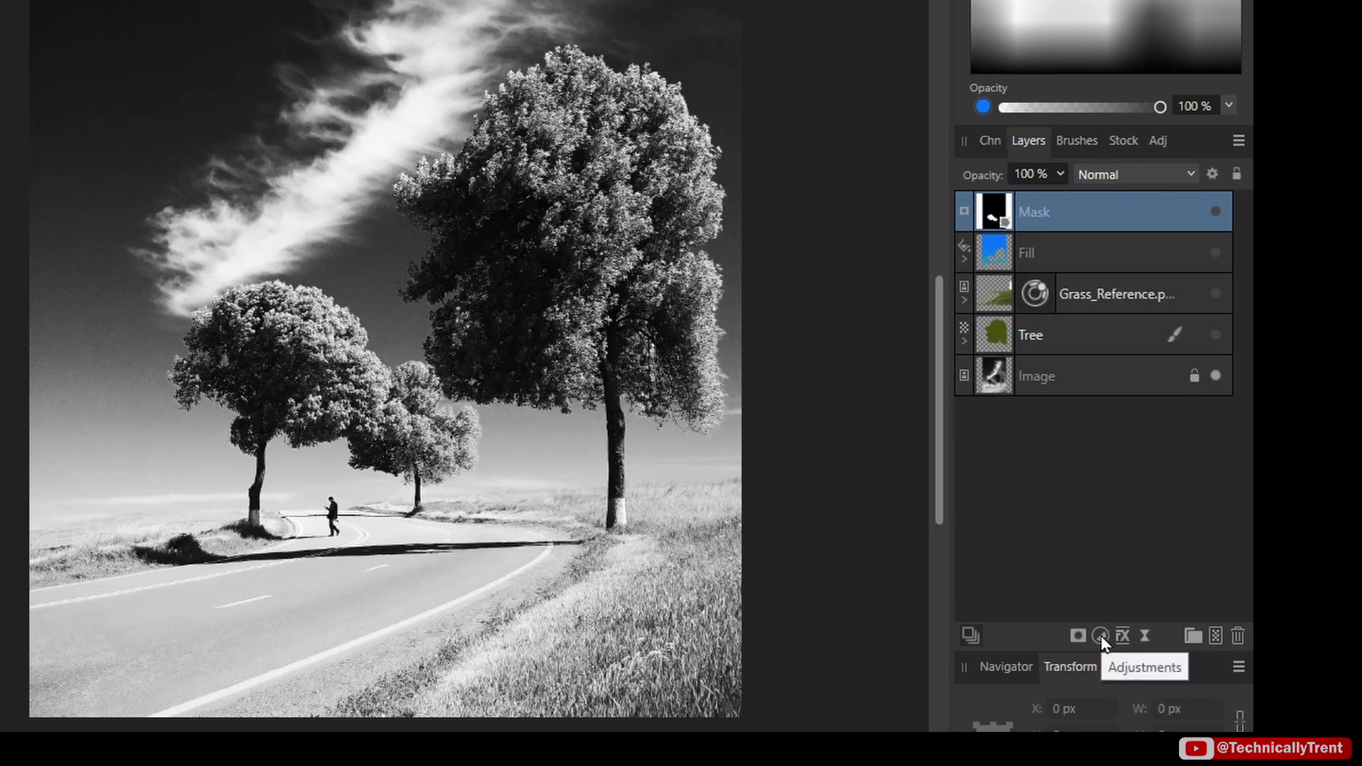
- Add a Gradient Map adjustment layer and nest the road mask inside it
left_click(1101, 637)
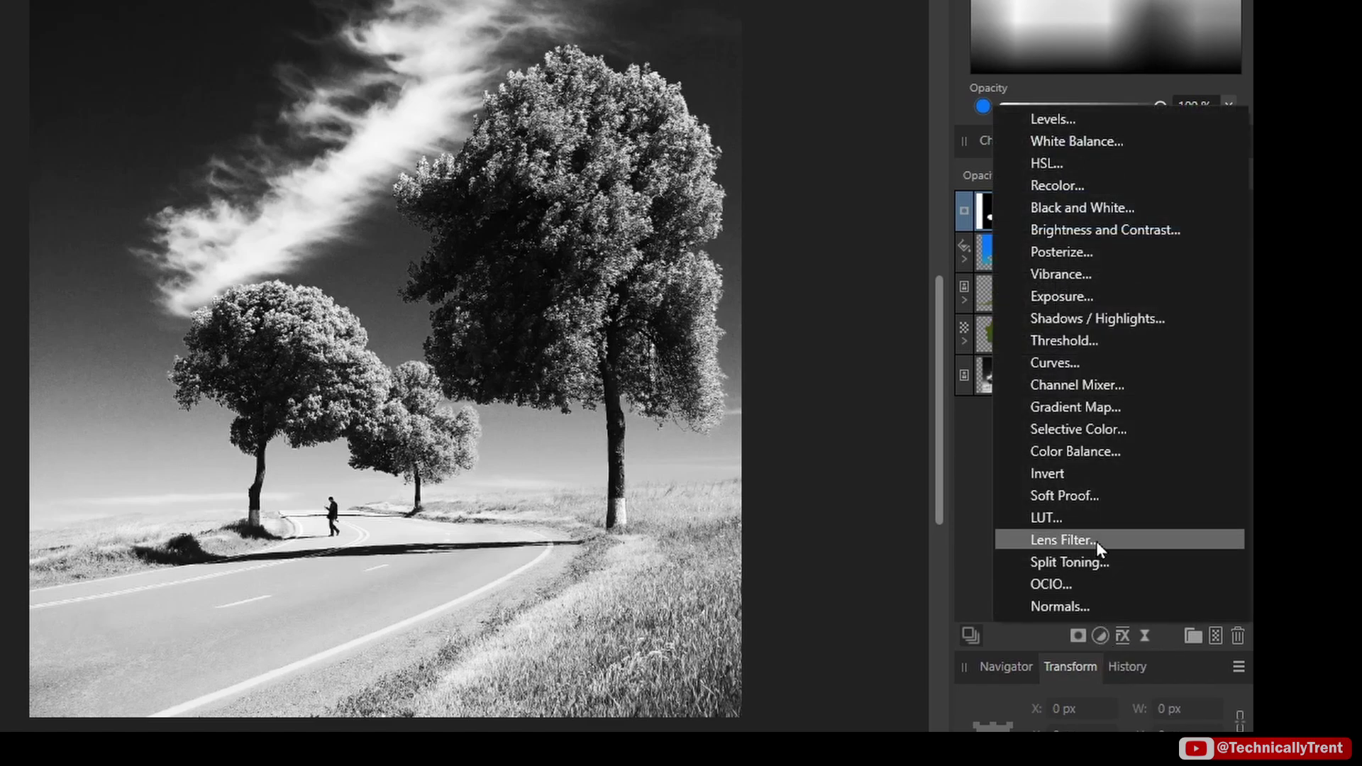
left_click(1083, 408)
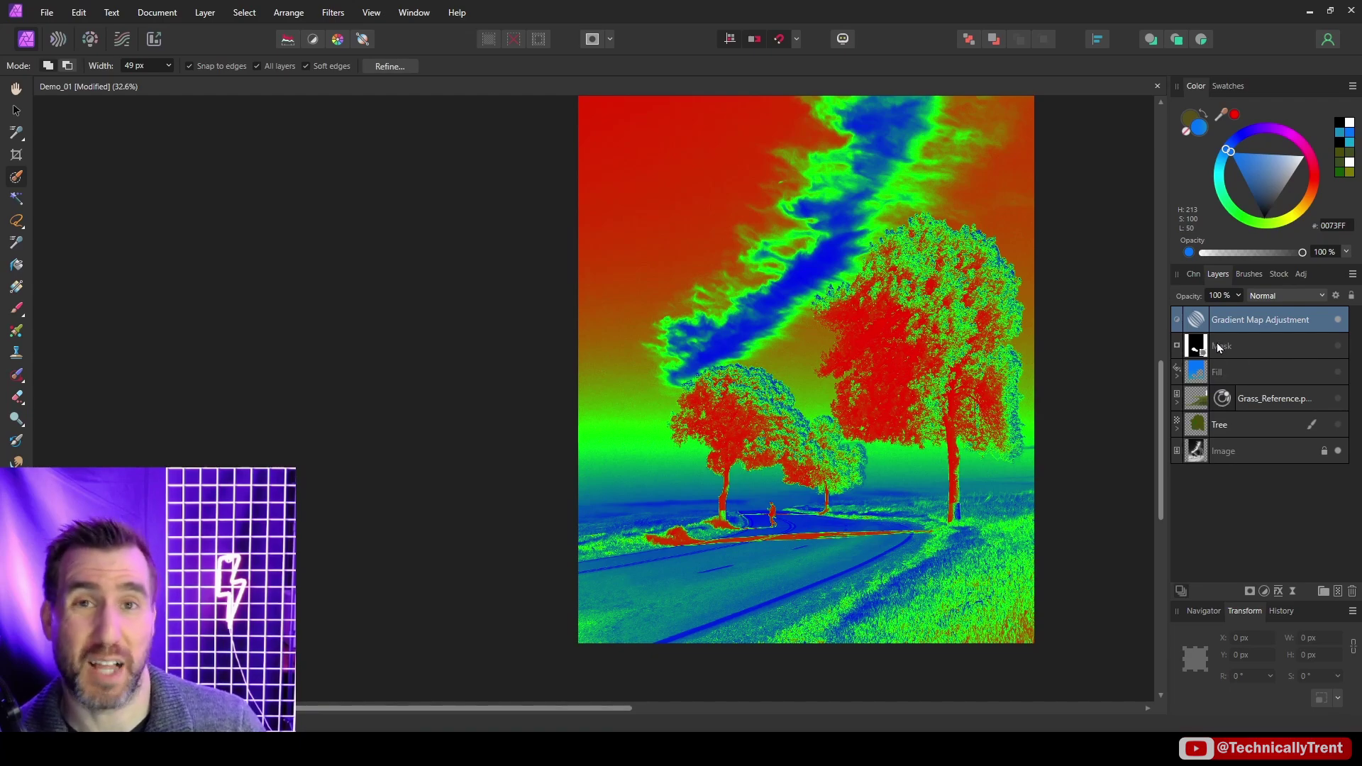
left_click(1199, 350)
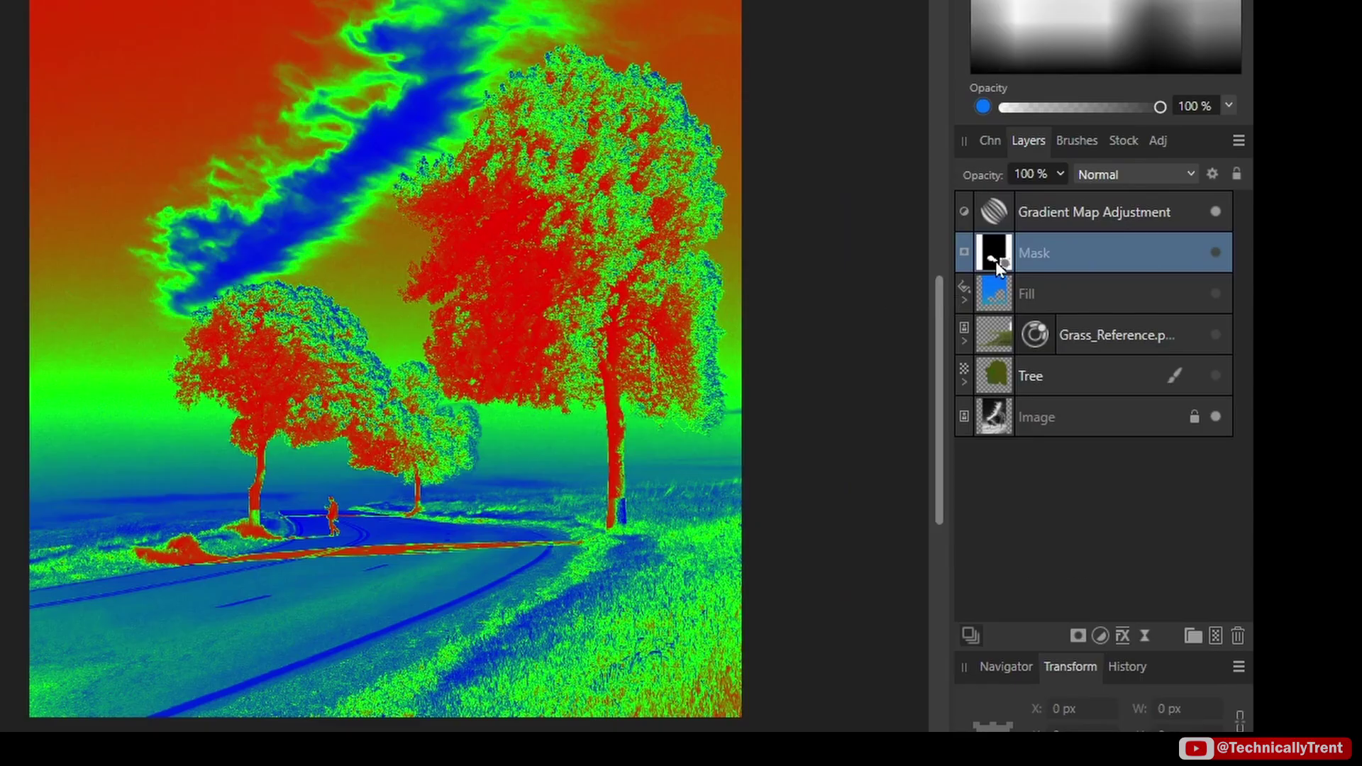
left_click_drag(995, 262, 998, 210)
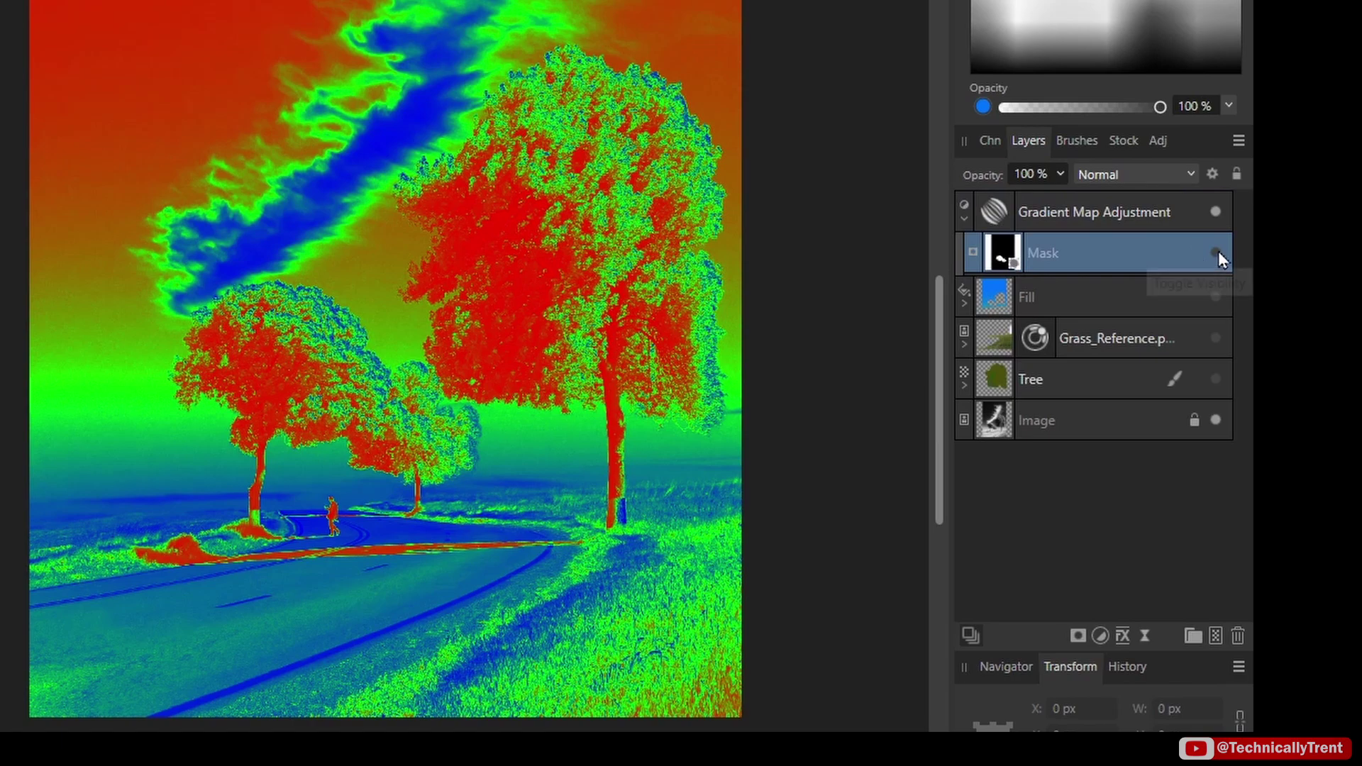
- Show the gradient map's mask and recolor its stops dark green, olive at 50% and bright green for the small trees
left_click(1218, 253)
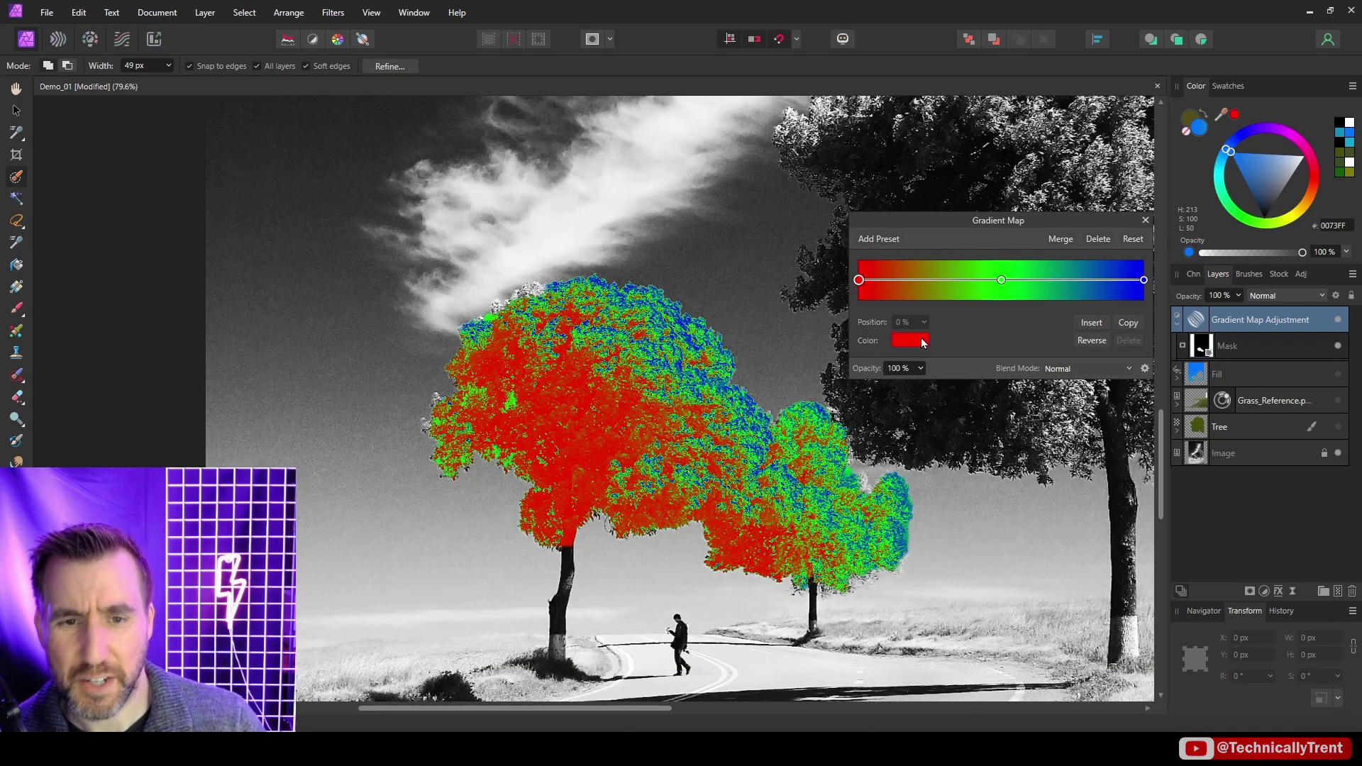
left_click(910, 340)
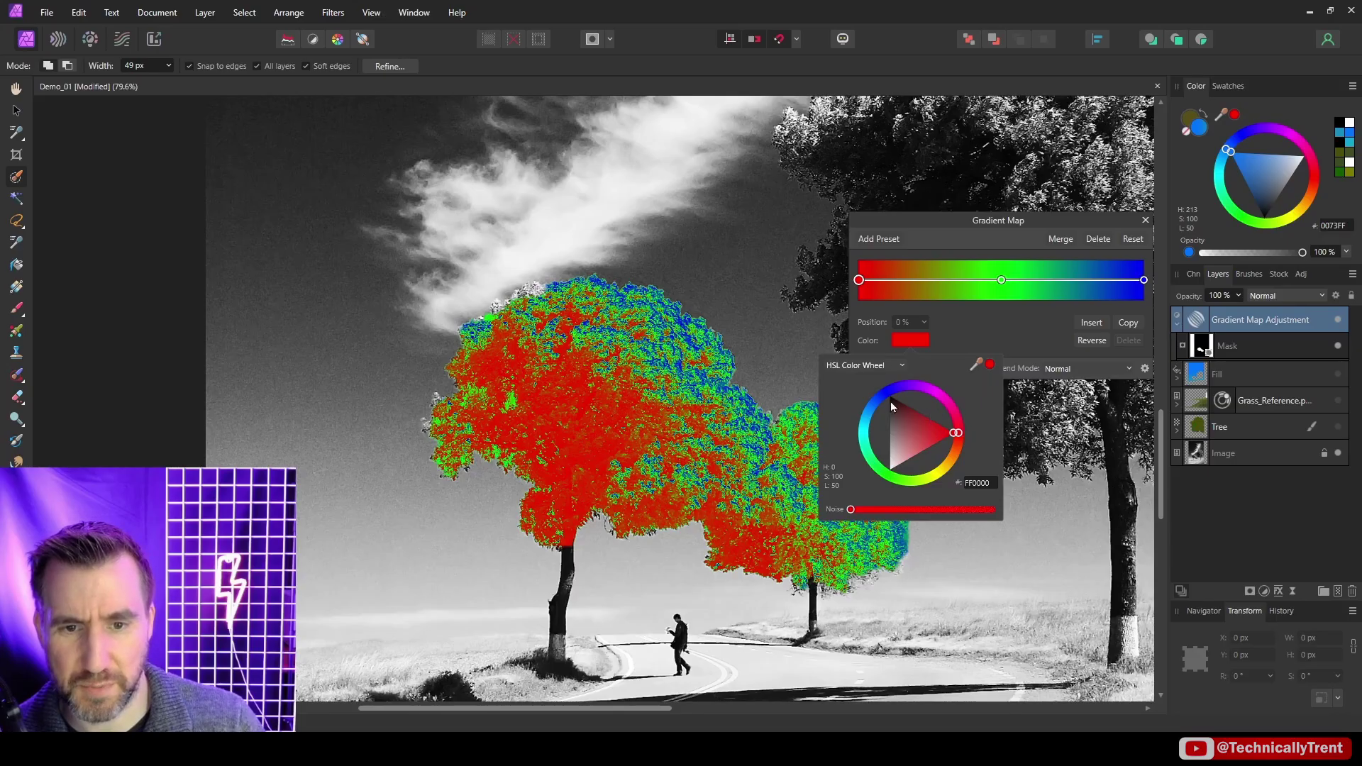
left_click_drag(880, 396, 874, 429)
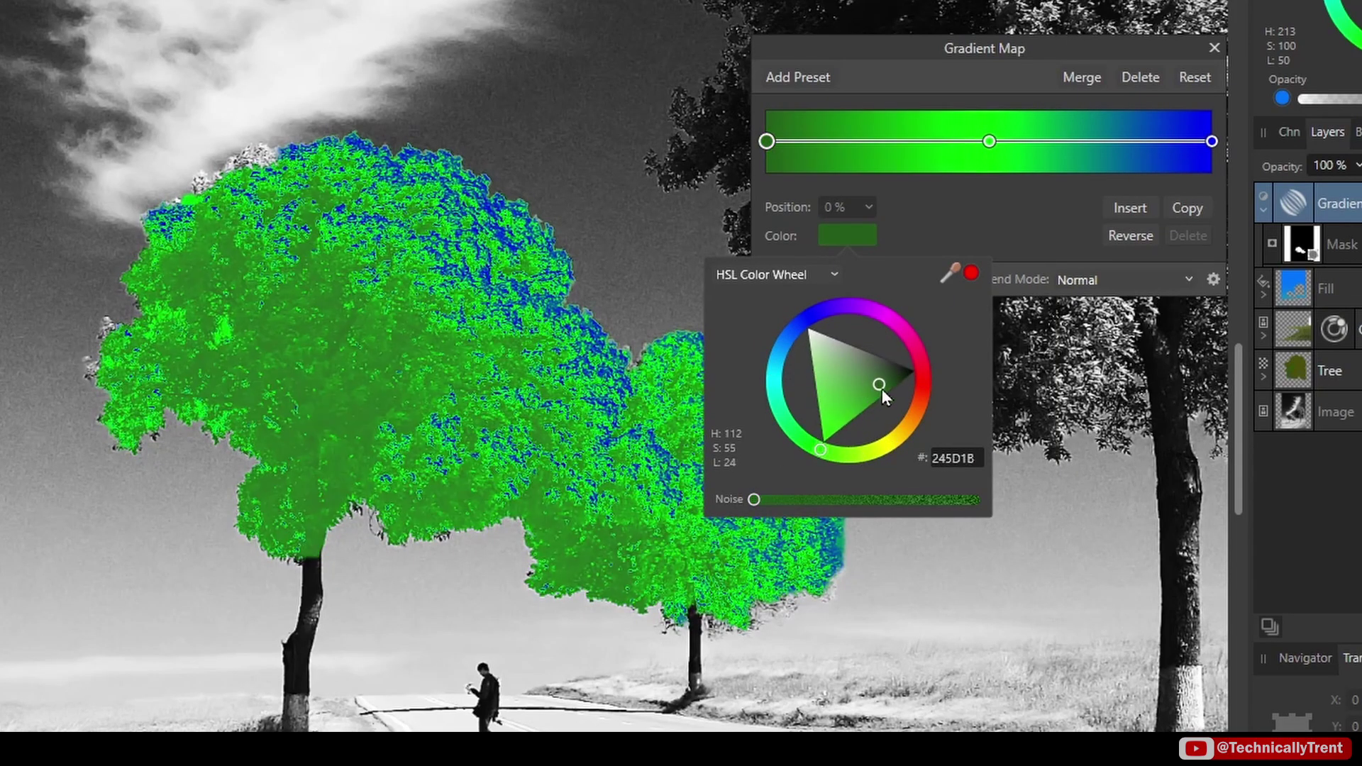
left_click_drag(891, 389, 895, 389)
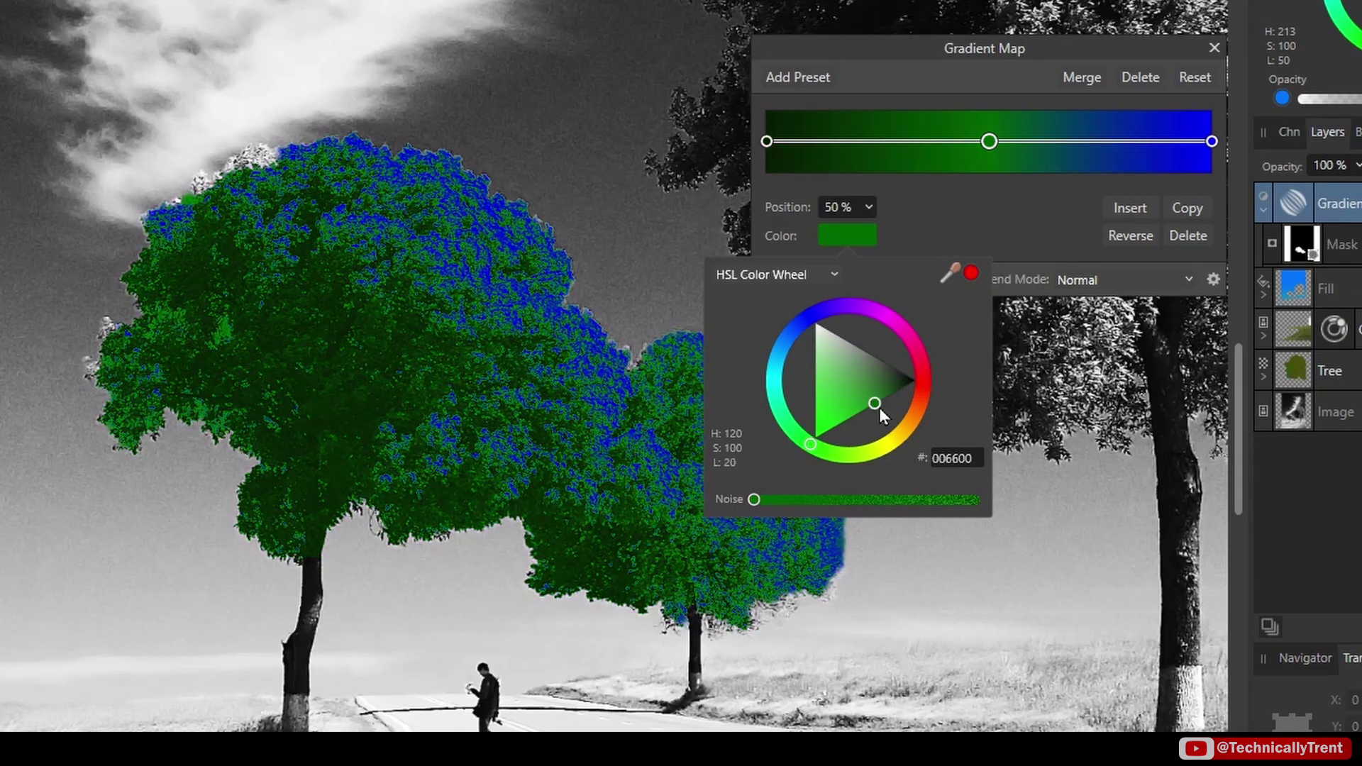
left_click_drag(879, 408, 886, 399)
left_click_drag(874, 452, 876, 376)
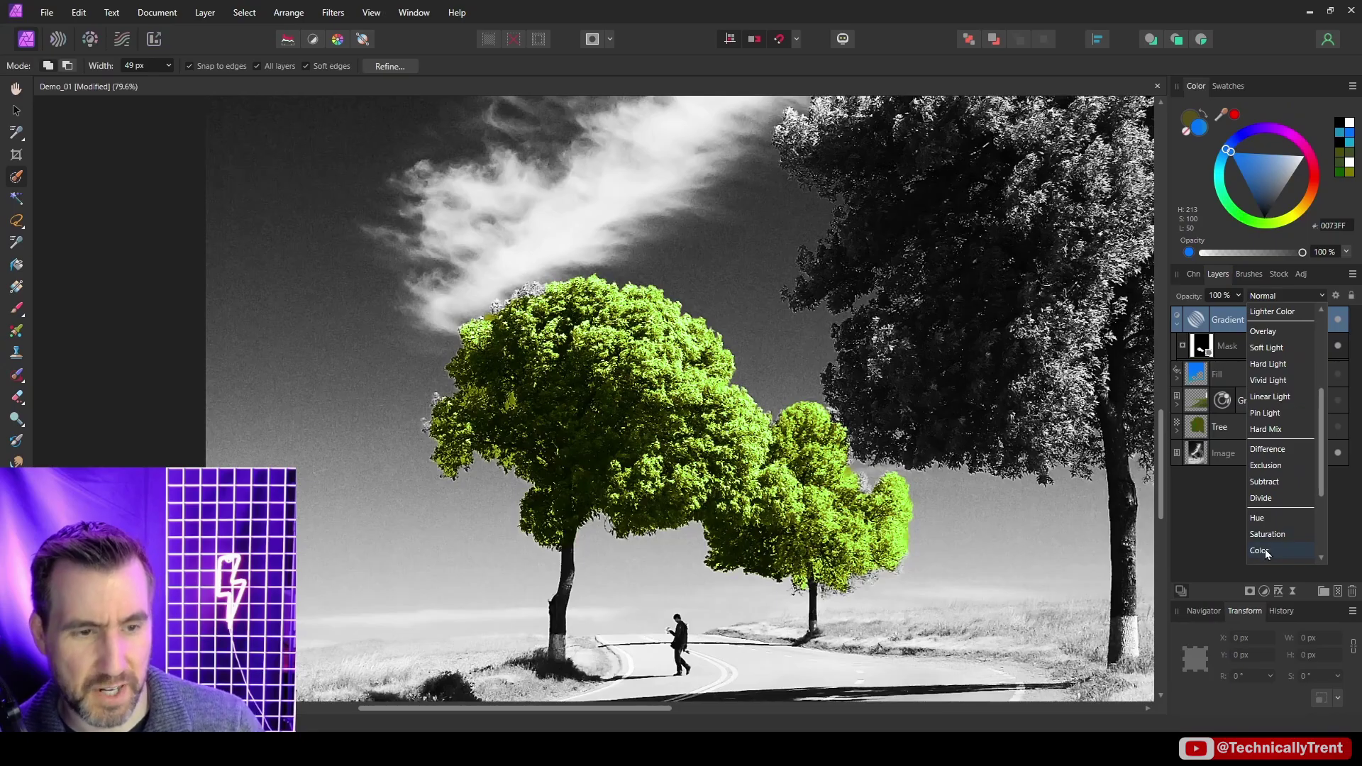
- Set the Gradient Map Adjustment's blend mode to Color and change its end stop to a darker yellowish green
left_click(1267, 552)
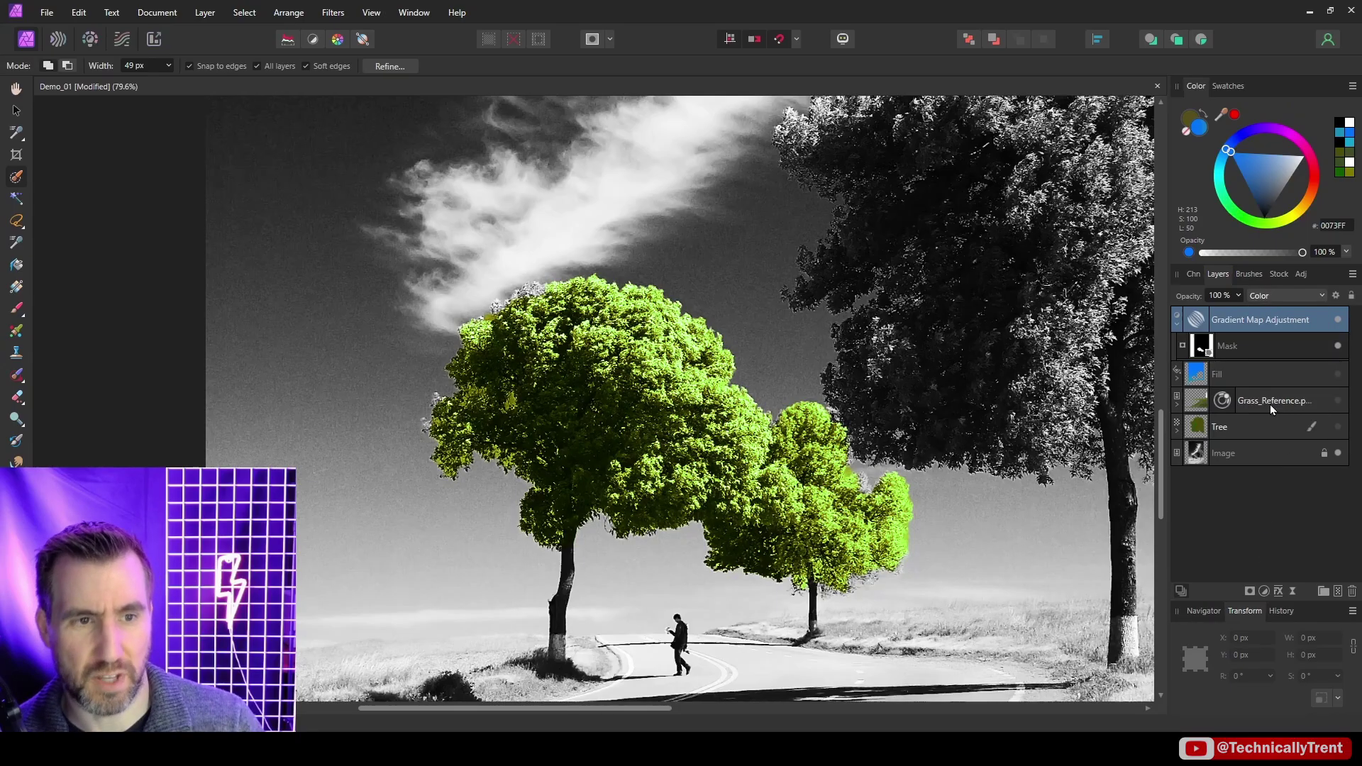
double_click(1197, 321)
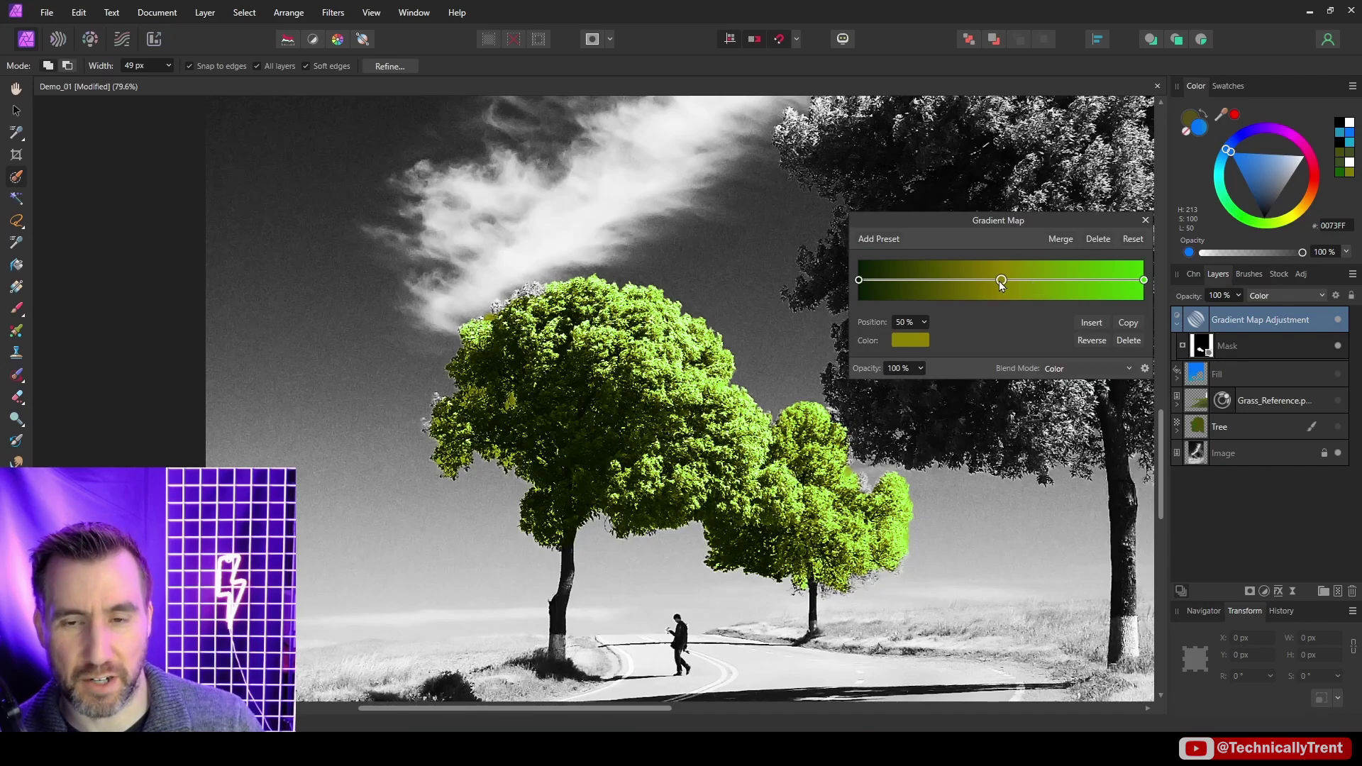
left_click(1144, 279)
left_click(910, 340)
left_click(928, 441)
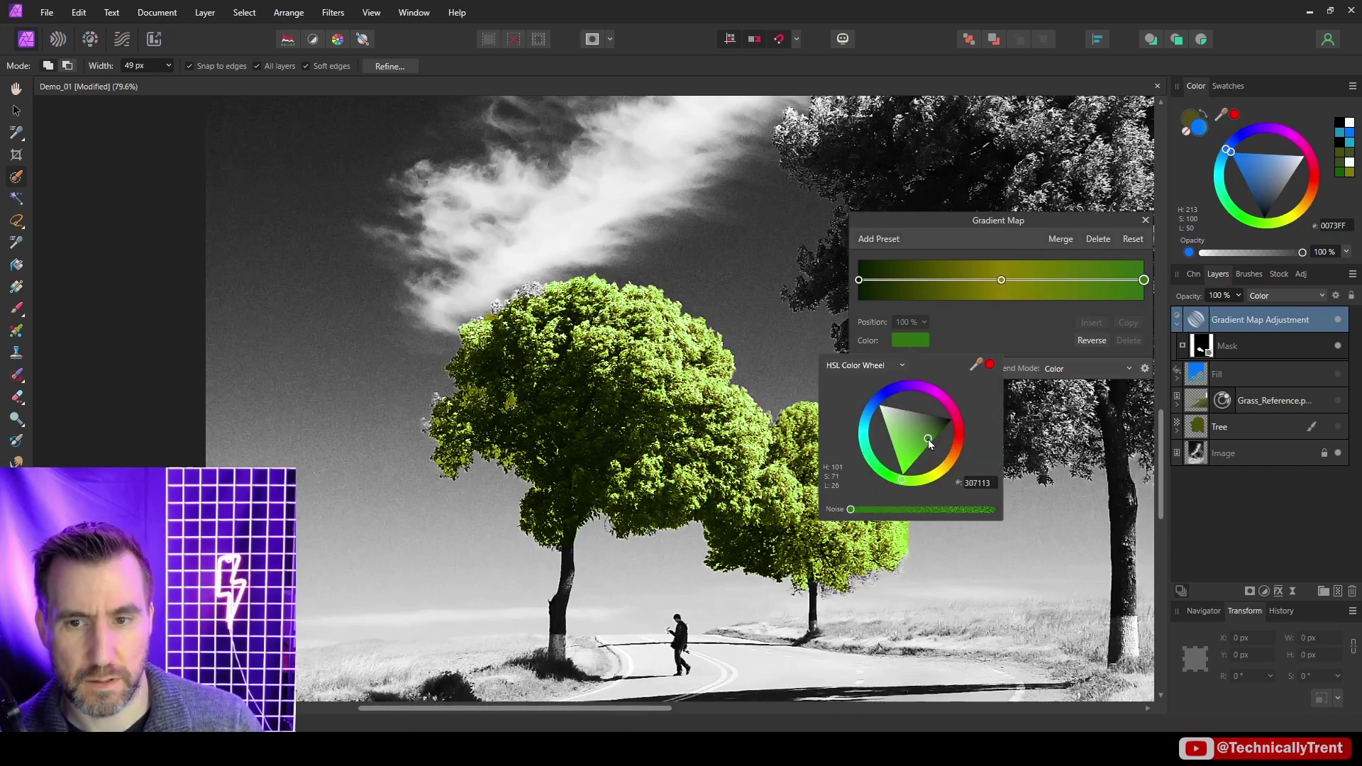
left_click(892, 477)
left_click(1001, 280)
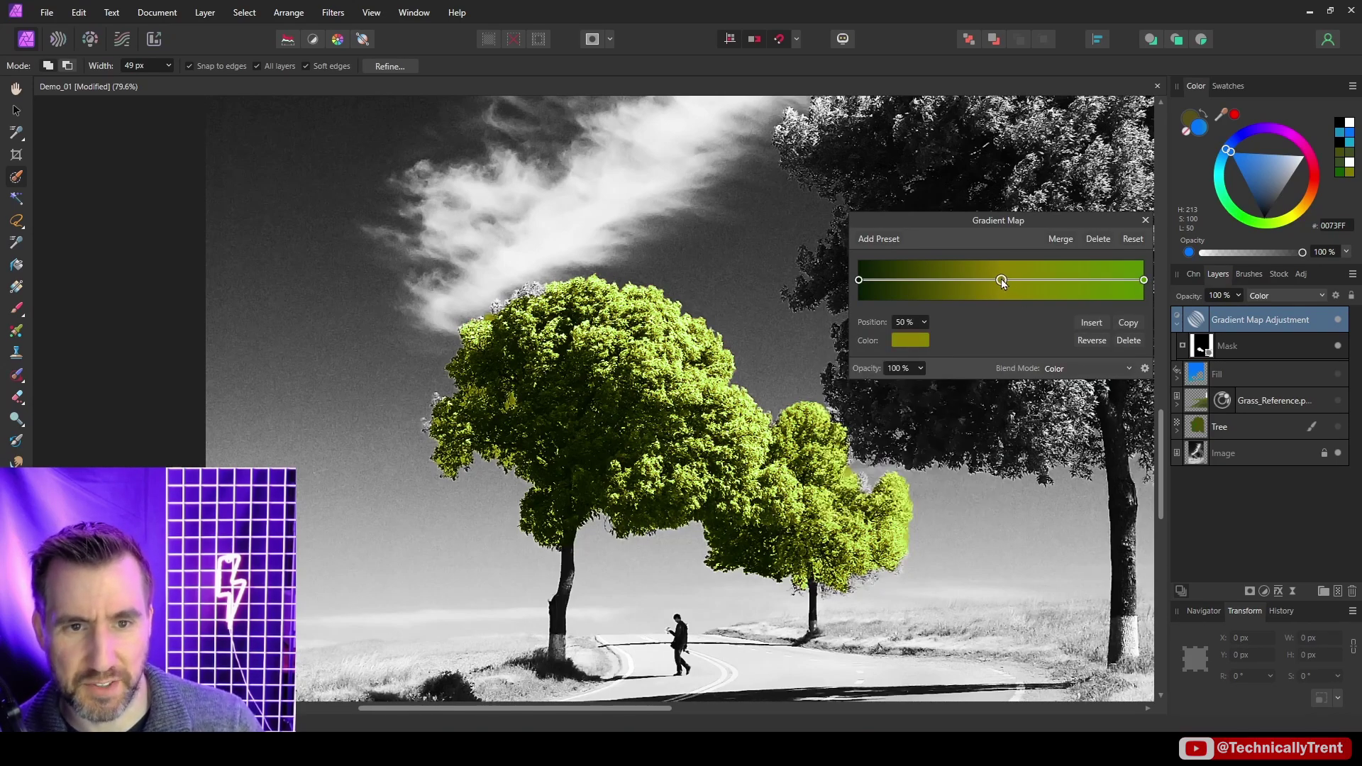
left_click(910, 339)
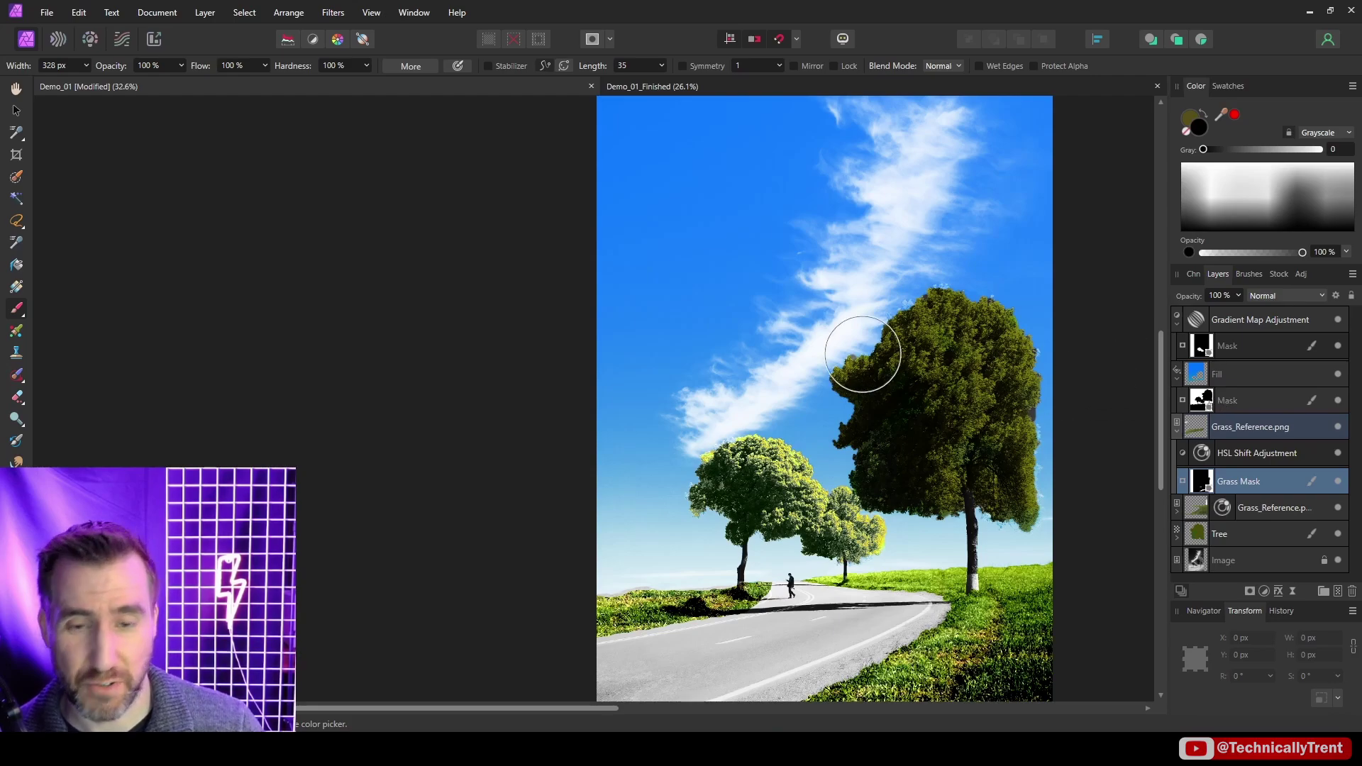
- Set the Tree layer's blend mode to Color and repaint the large tree's foliage in olive green 868E22
left_click(17, 110)
left_click(1249, 534)
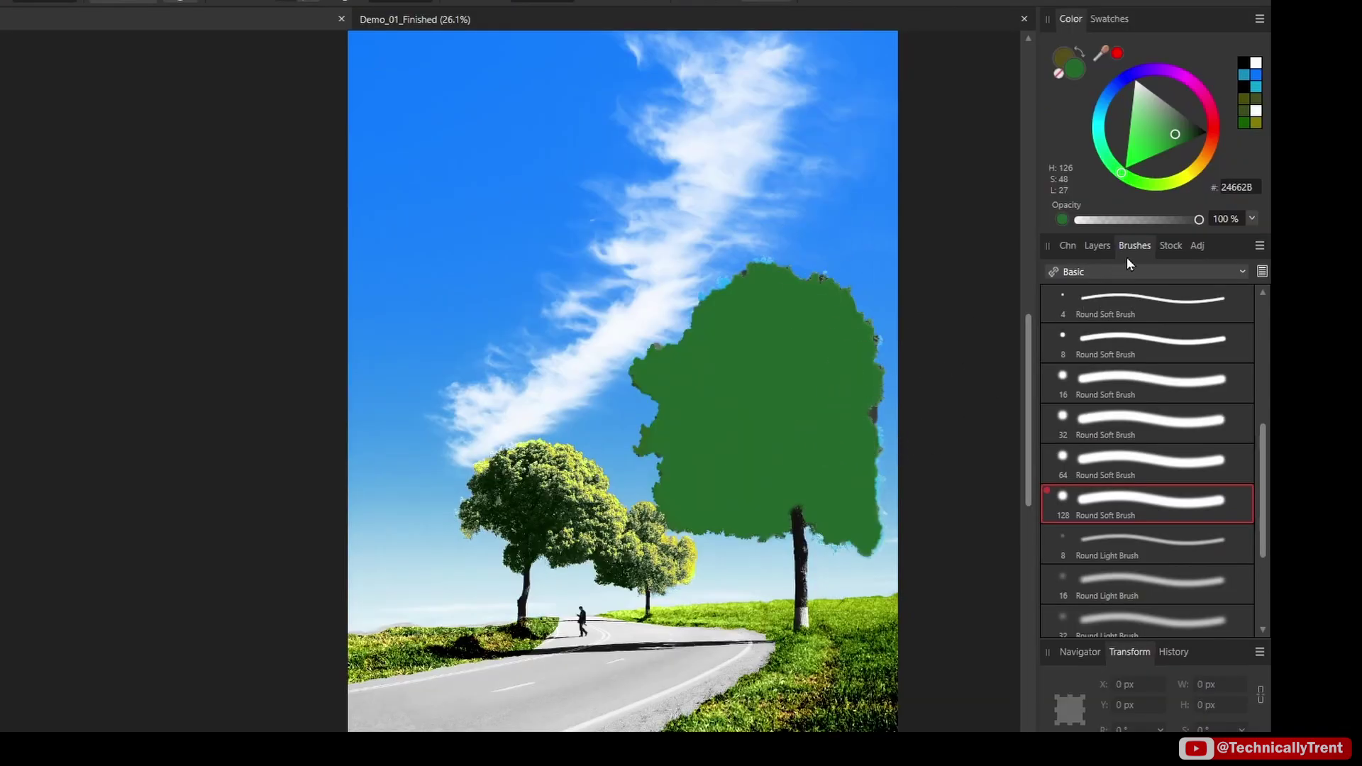
left_click(1097, 246)
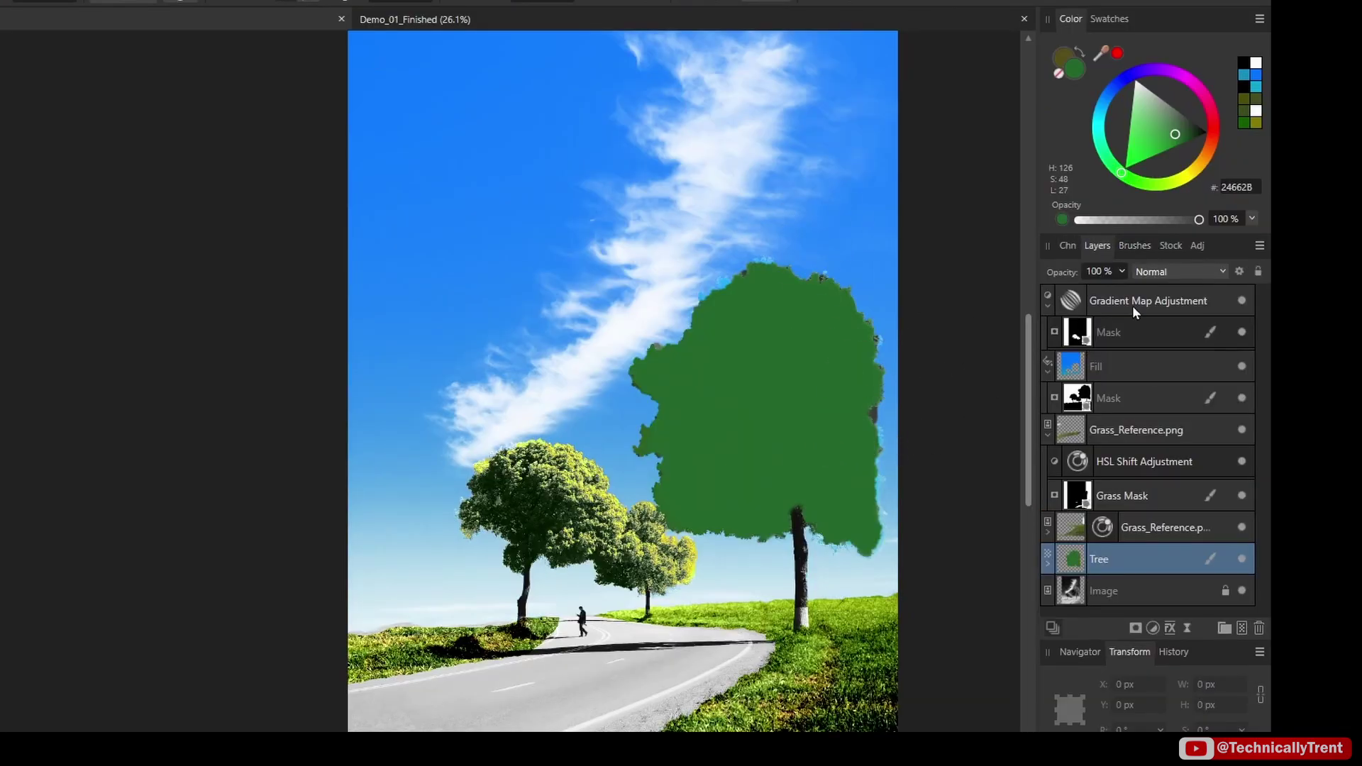
left_click(1171, 272)
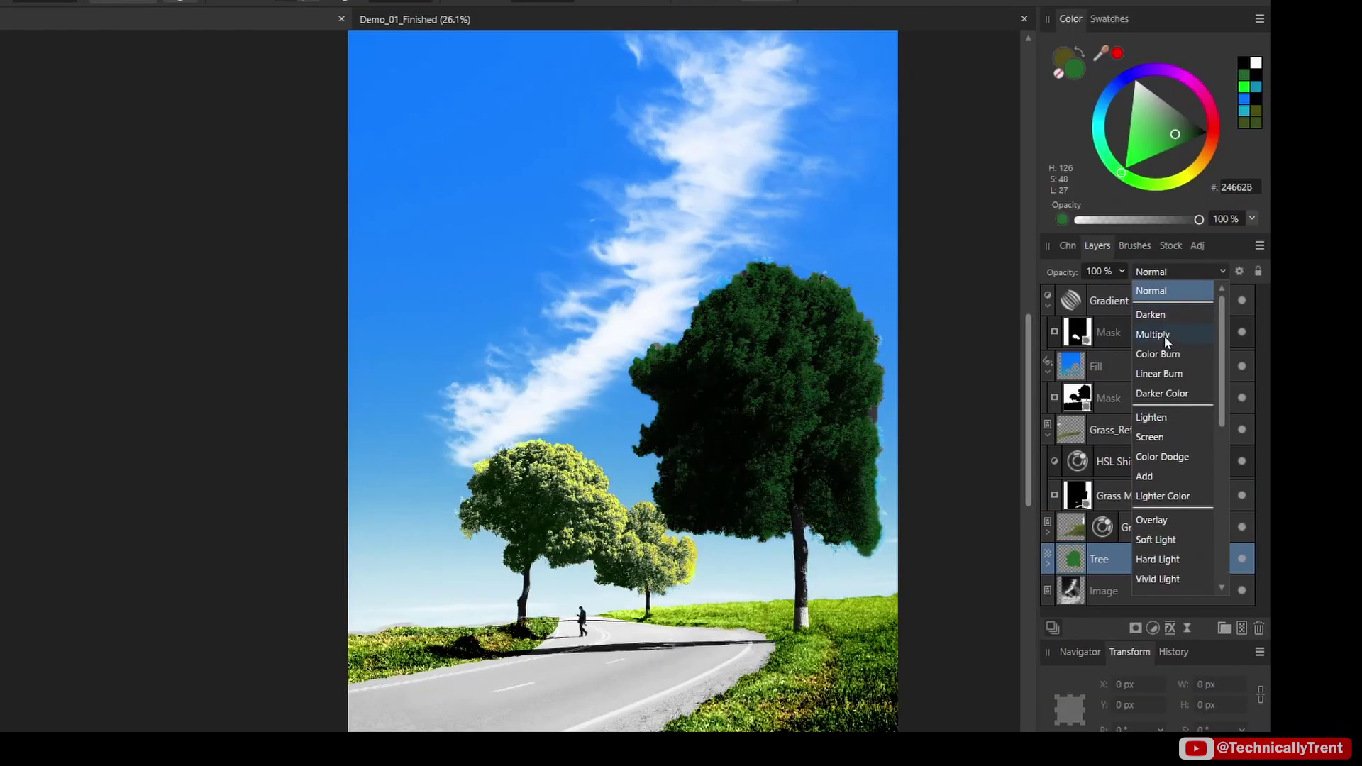
left_click(1169, 436)
left_click(1171, 272)
left_click(1152, 532)
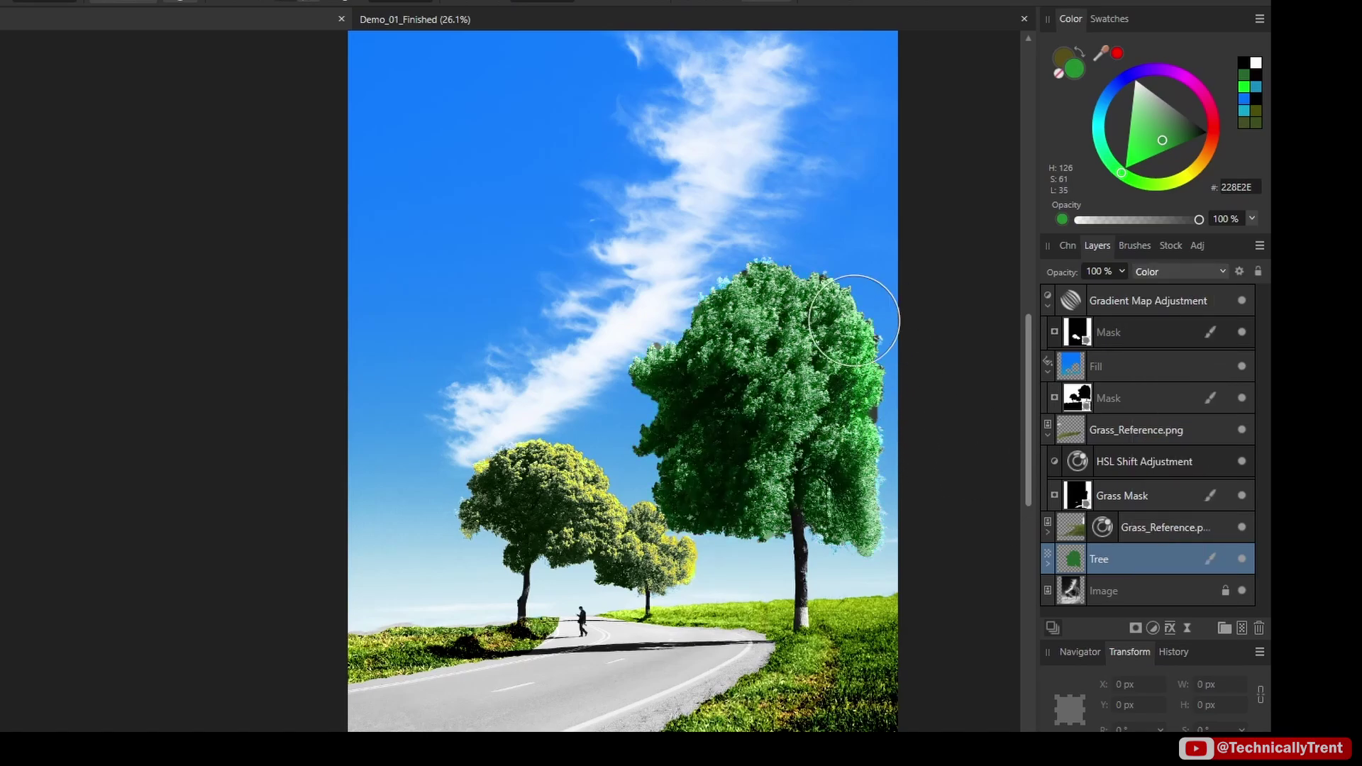
left_click_drag(1122, 174, 1180, 178)
mouse_move(826, 281)
left_mouse_down()
mouse_move(813, 539)
mouse_move(792, 359)
mouse_move(679, 345)
mouse_move(781, 381)
left_mouse_up()
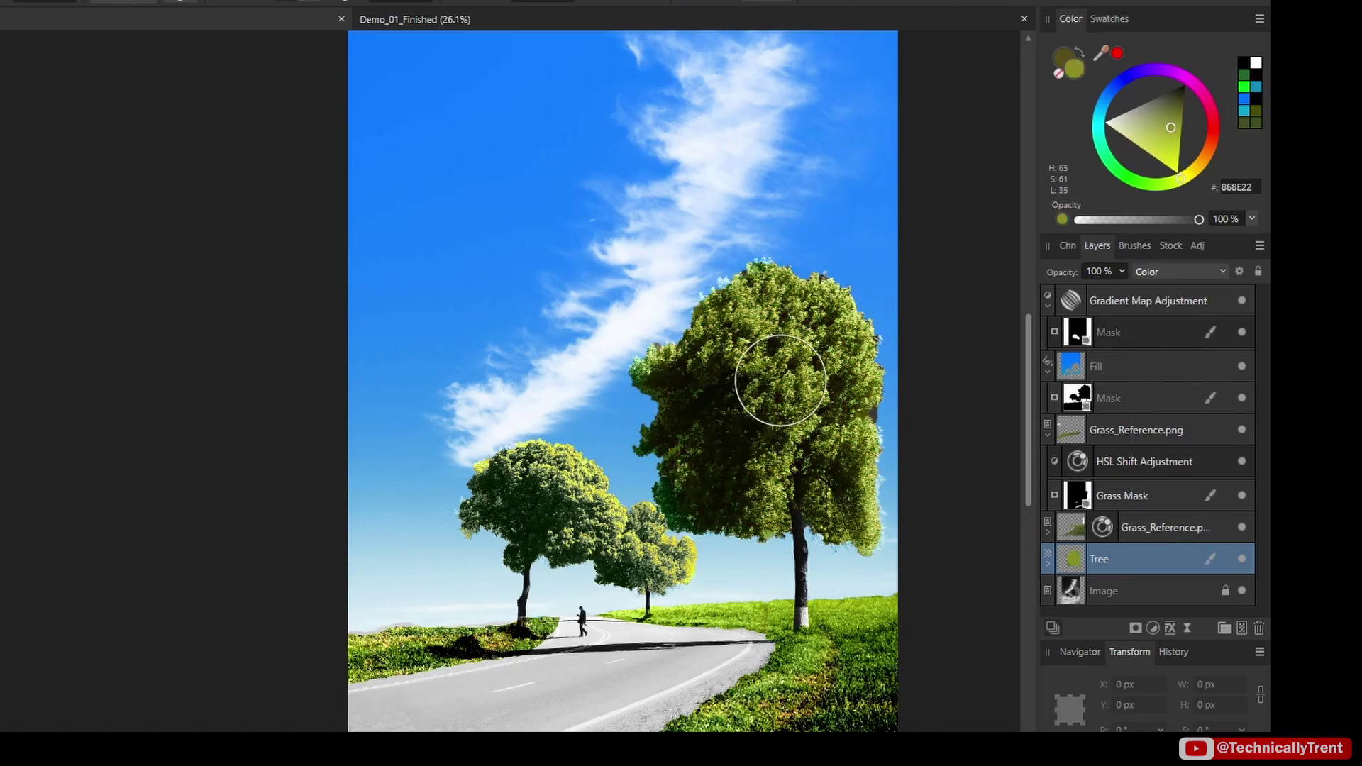
- Paint white on the Fill layer's mask to extend the blue sky over the gray patch at the large tree's edge
scroll(706, 367, "up", 3)
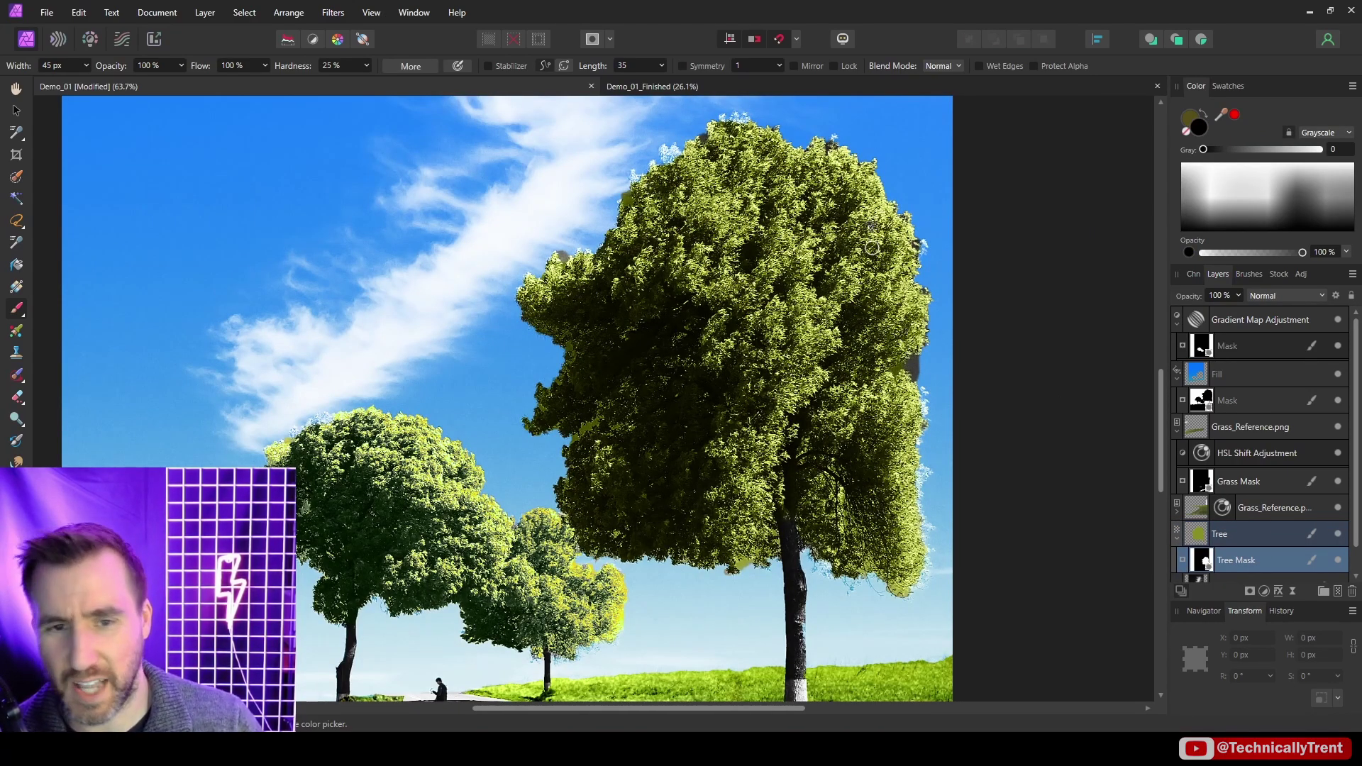
scroll(940, 389, "up", 4)
left_click(1249, 400)
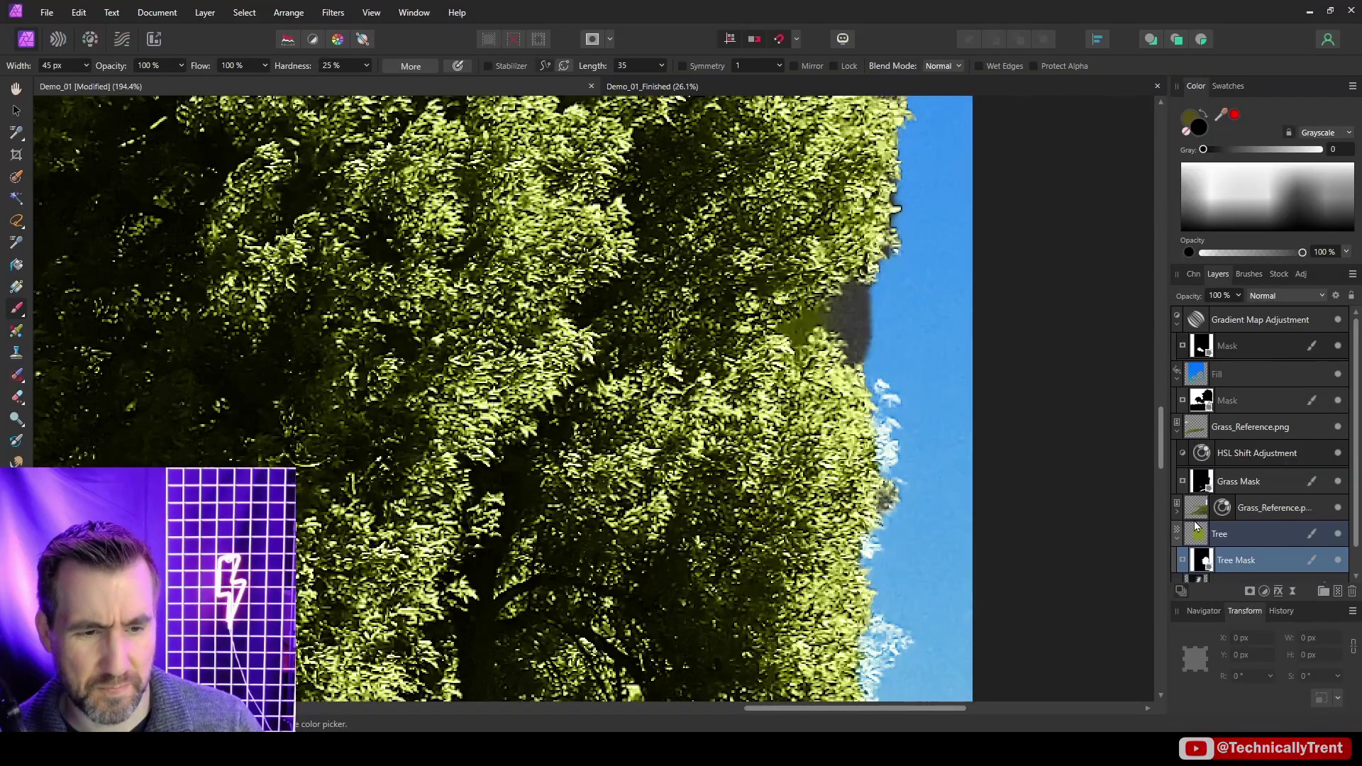
mouse_move(830, 298)
left_mouse_down()
mouse_move(851, 312)
mouse_move(816, 319)
mouse_move(875, 330)
left_mouse_up()
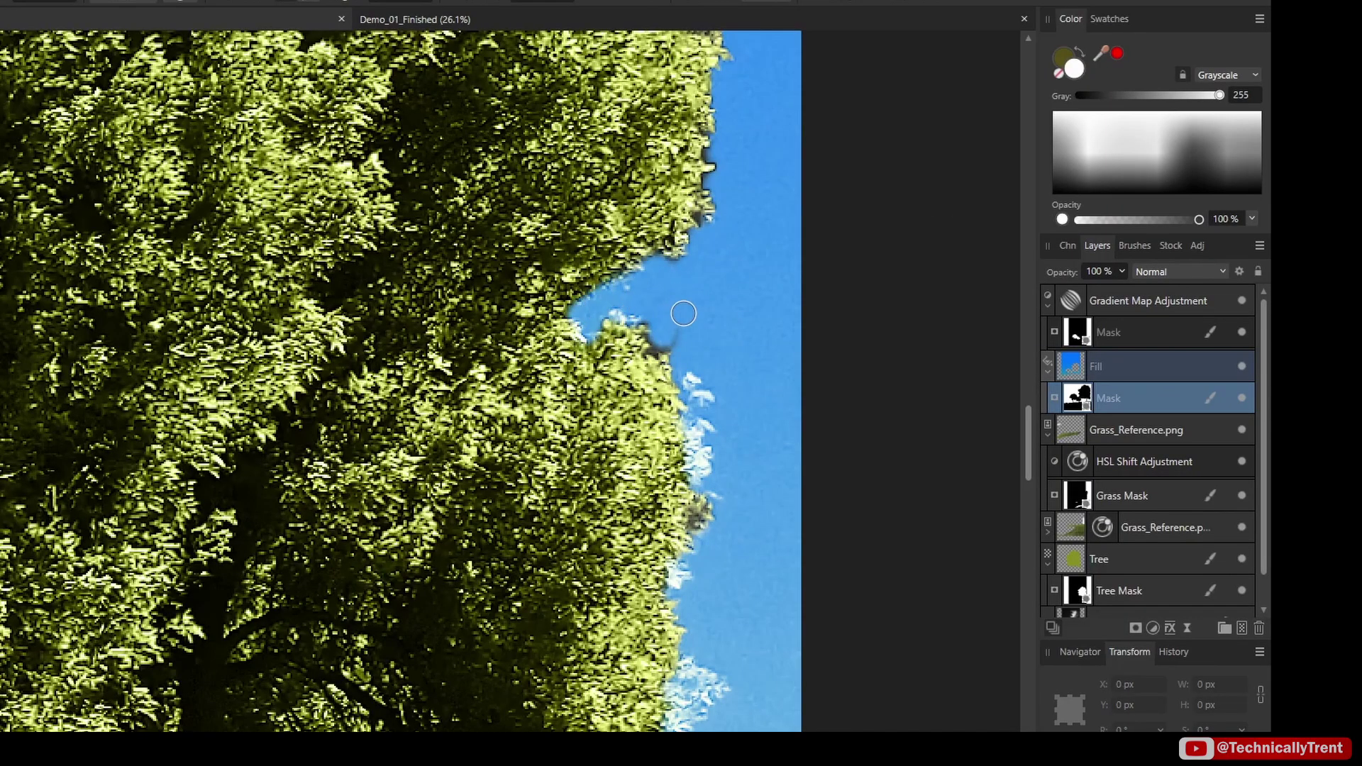
key("x")
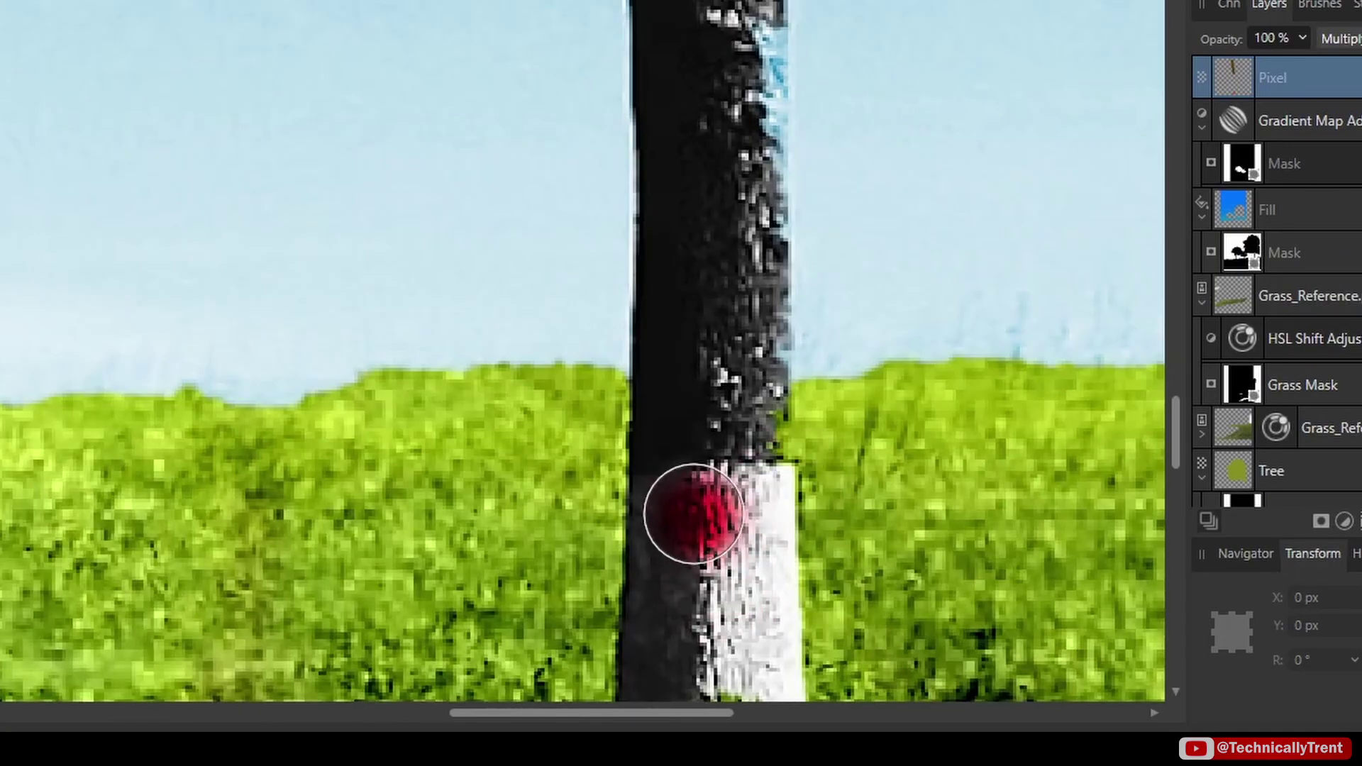
- Paint the white band at the base of the large tree's trunk red on the Pixel layer
left_click_drag(693, 511, 739, 566)
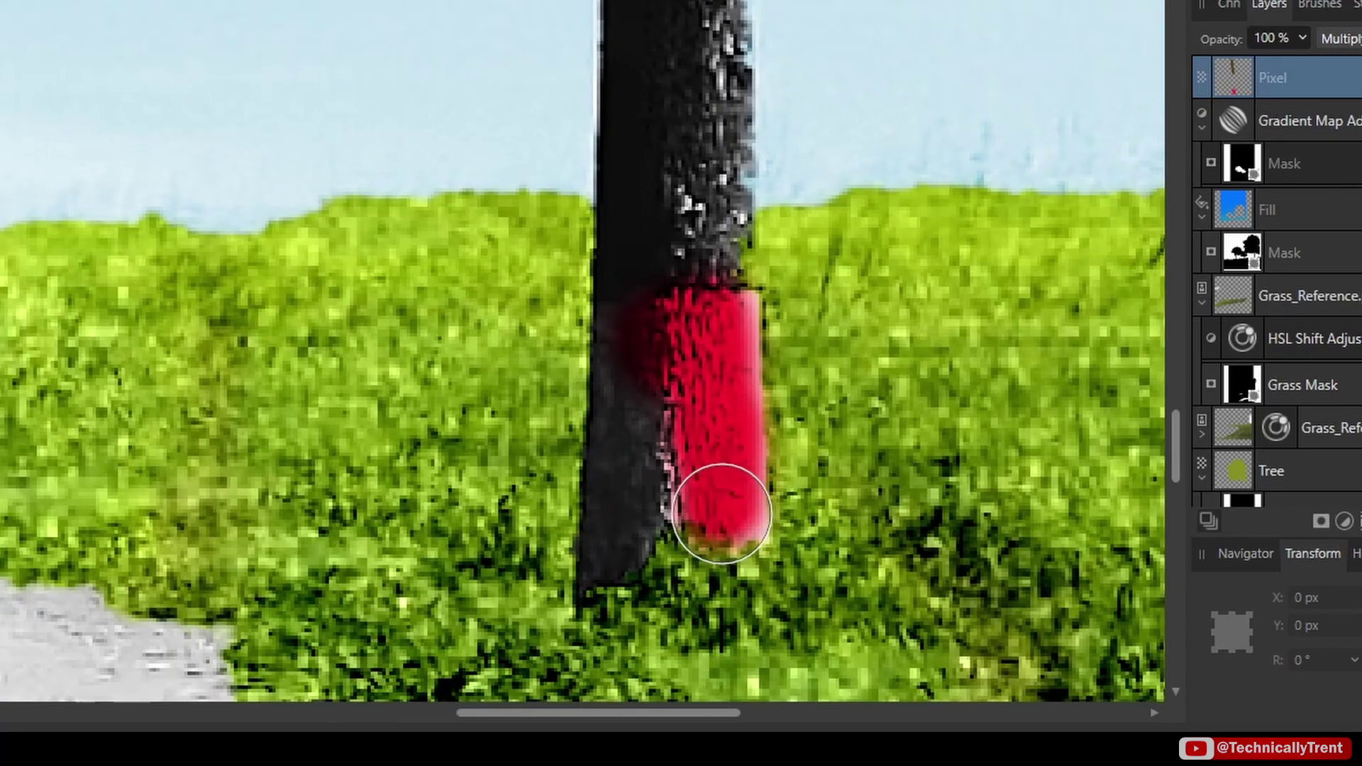
left_click_drag(724, 511, 720, 328)
scroll(720, 328, "down", 10)
scroll(769, 402, "up", 6)
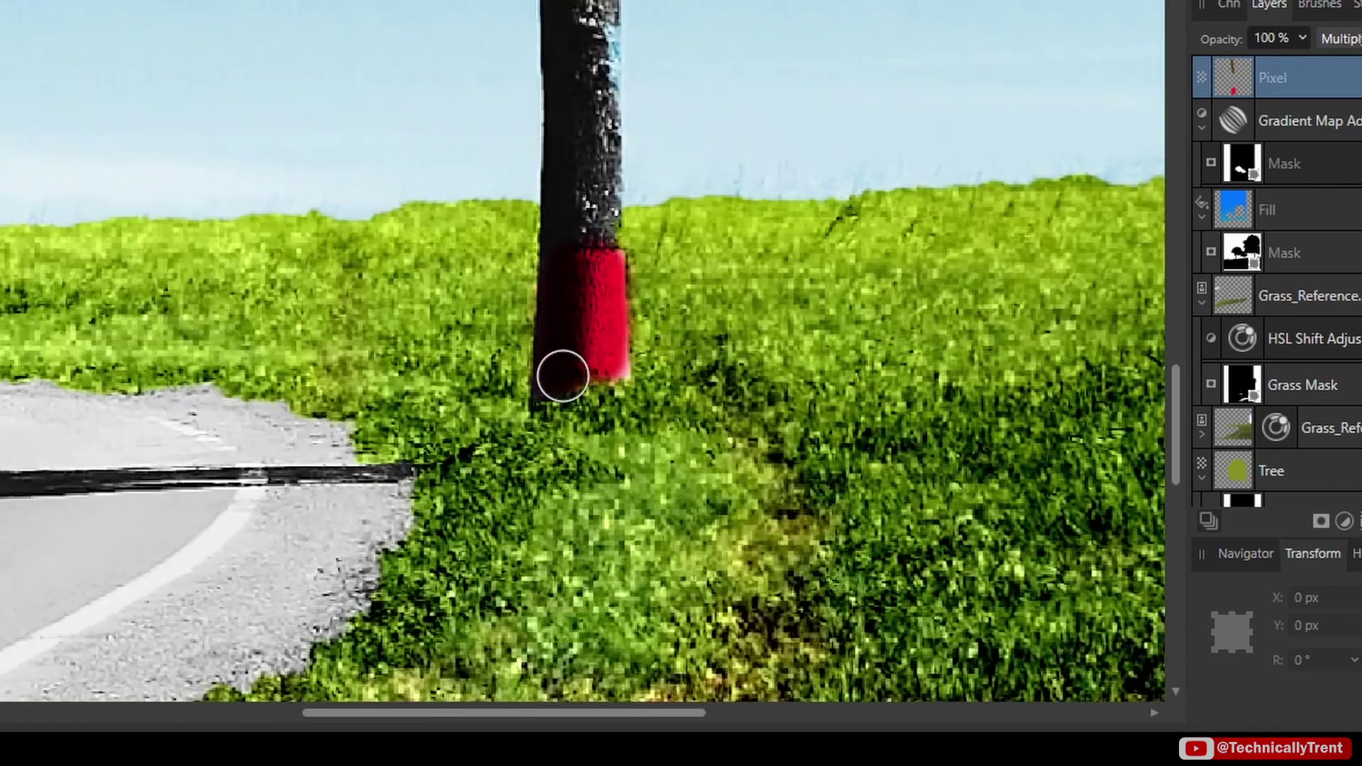